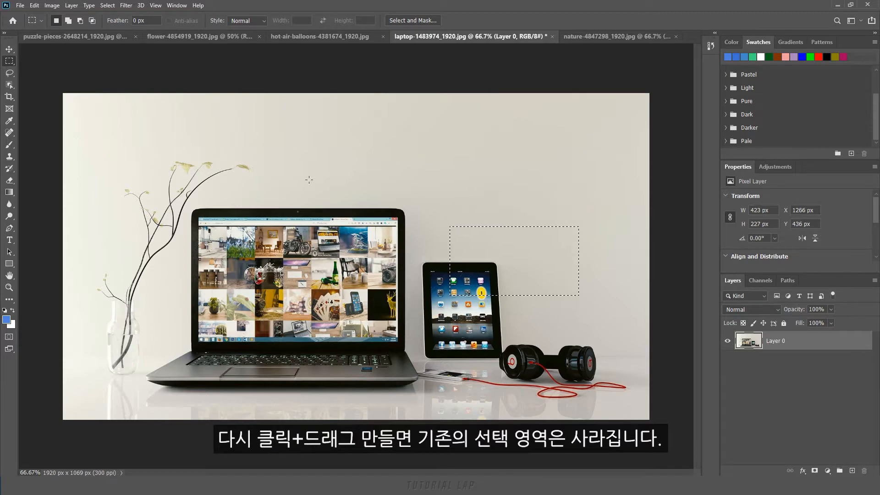
# - Draw a rectangular selection about 923 × 241 px above the laptop and add a crossing rectangle about 844 px tall to it
pyautogui.moveTo(266, 224); pyautogui.dragTo(532, 236)
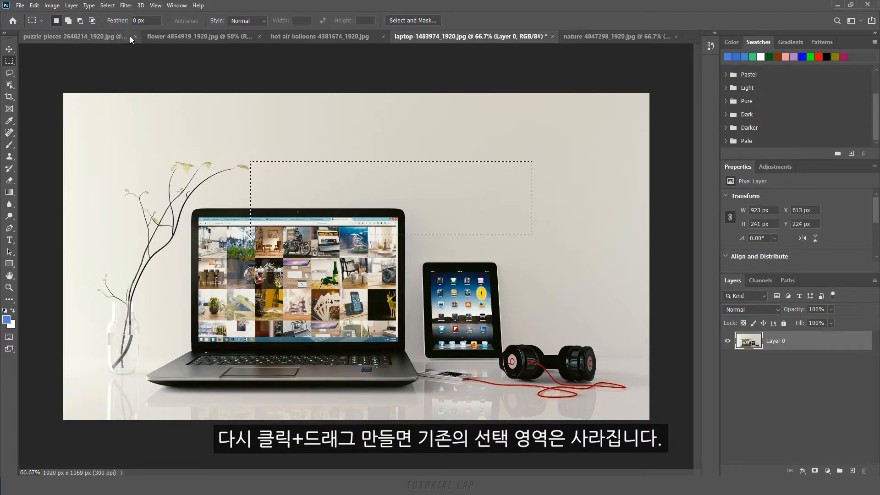
pyautogui.click(72, 21)
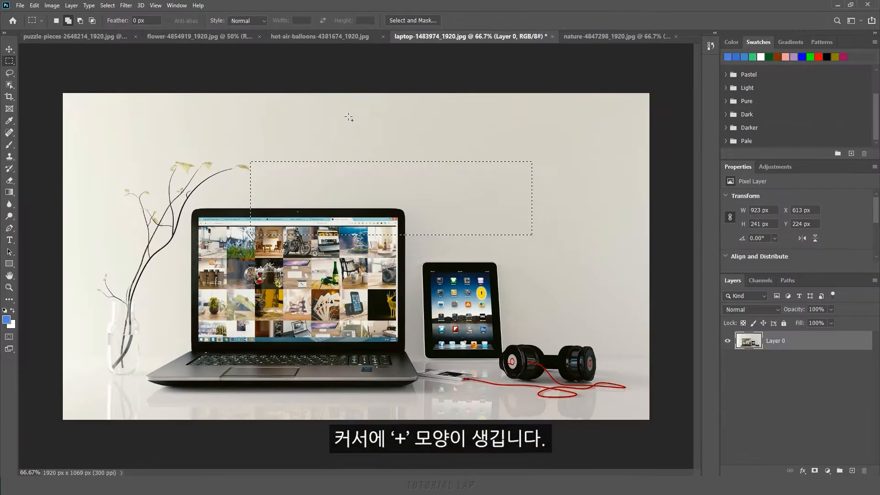
pyautogui.moveTo(355, 146); pyautogui.dragTo(449, 374)
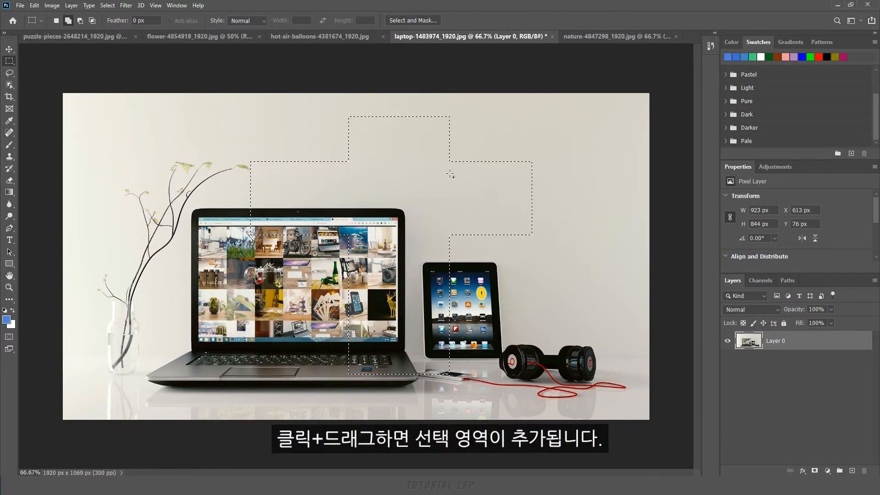
# - Subtract the lower part and a thin strip along the upper edge from the cross-shaped selection
pyautogui.click(80, 20)
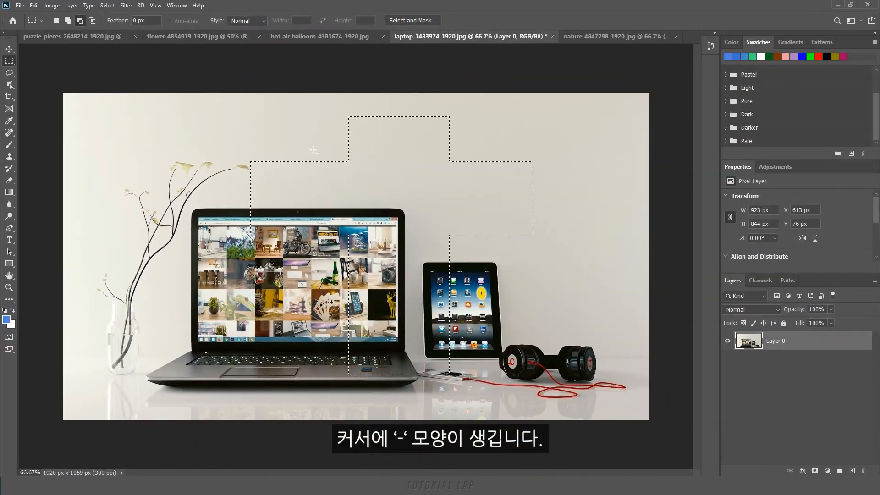
pyautogui.moveTo(348, 367); pyautogui.dragTo(502, 371)
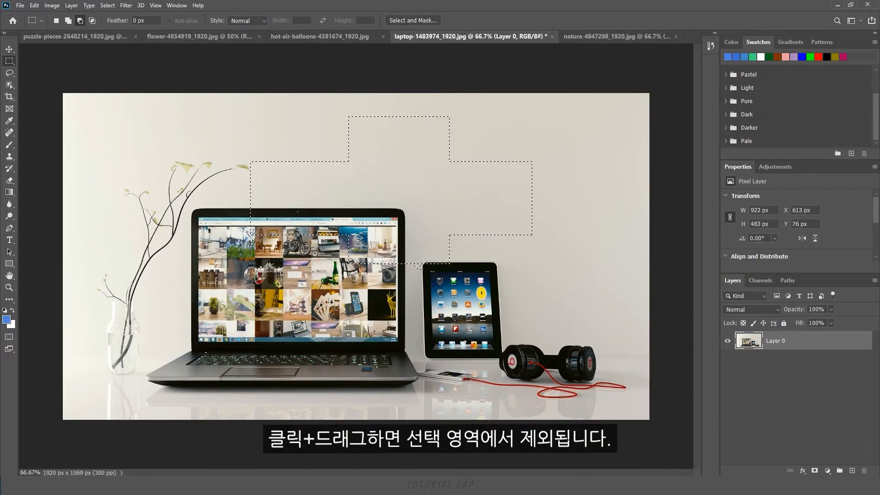
pyautogui.moveTo(430, 130); pyautogui.dragTo(497, 129)
# - Intersect the selection with a rectangle over the wall, keeping an area about 472 × 177 px, and deselect it
pyautogui.click(92, 20)
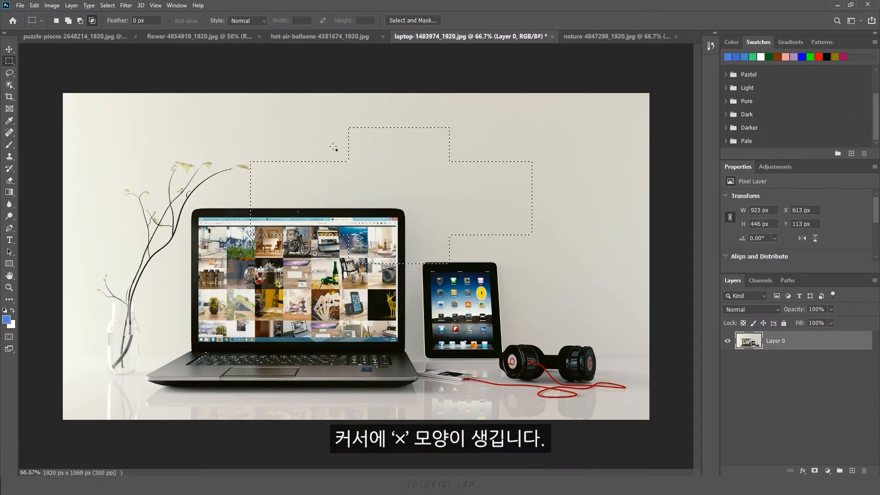
pyautogui.moveTo(330, 164); pyautogui.dragTo(479, 203)
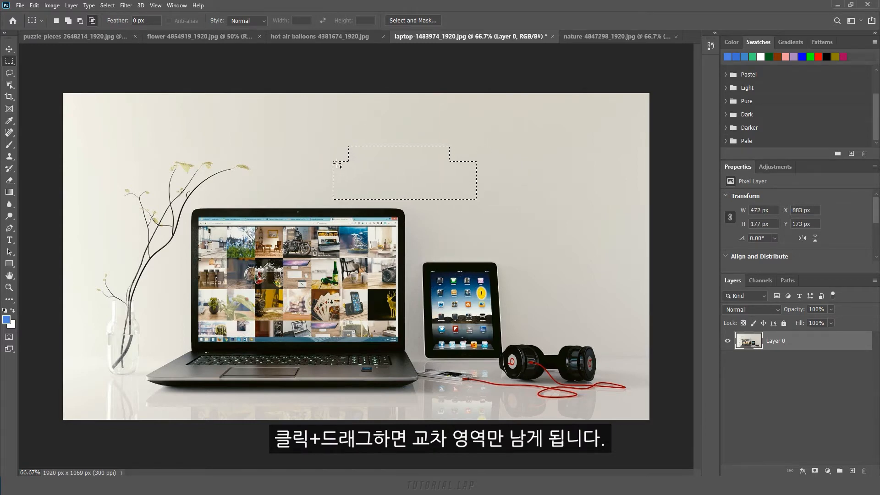
pyautogui.hotkey('ctrl', 'd')
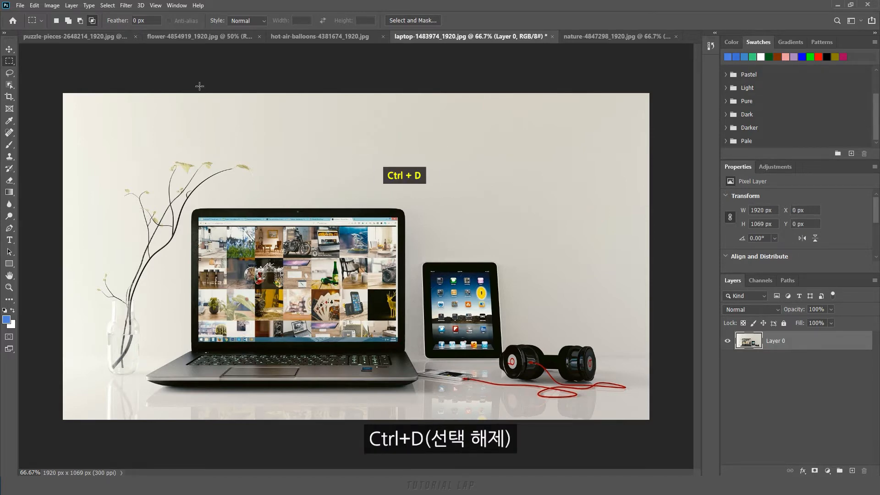
# - Start a new rectangular selection about 962 × 229 px above the laptop and add a crossing rectangle about 764 px tall
pyautogui.click(57, 21)
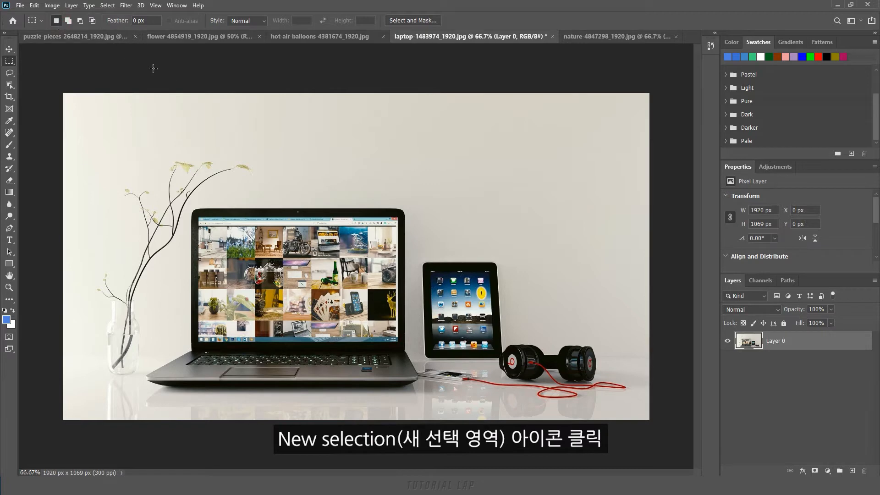
pyautogui.moveTo(286, 150); pyautogui.dragTo(579, 219)
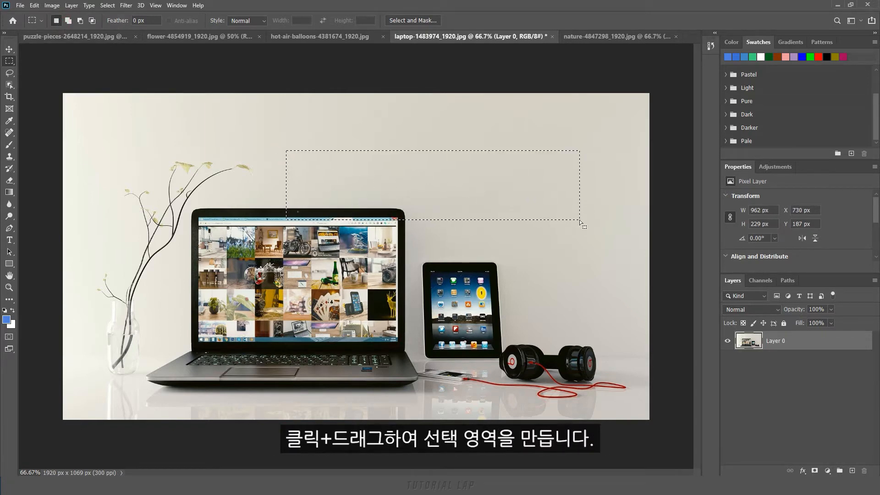
pyautogui.press('shift')
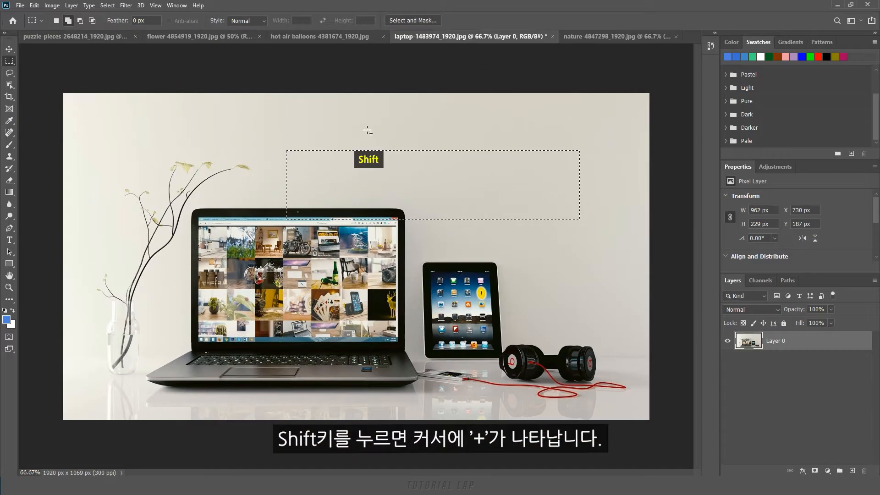
pyautogui.moveTo(385, 111); pyautogui.dragTo(496, 344)
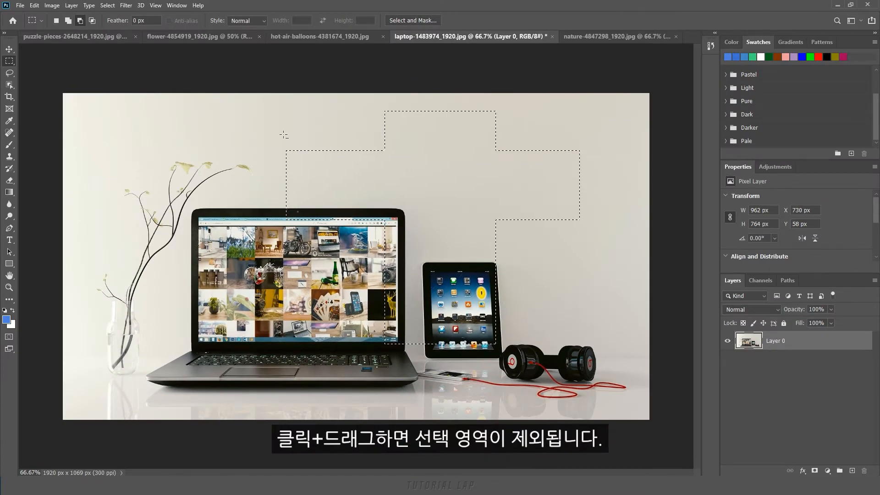
# - Subtract the selection's left end and lower part, and intersect the rest down to about 569 × 184 px before deselecting
pyautogui.moveTo(267, 126); pyautogui.dragTo(334, 253)
pyautogui.moveTo(374, 278); pyautogui.dragTo(478, 363)
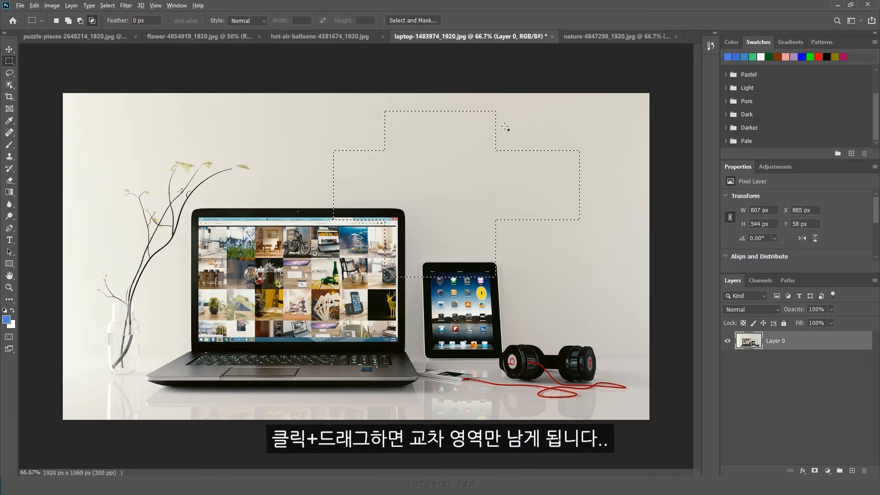
pyautogui.moveTo(365, 135); pyautogui.dragTo(541, 193)
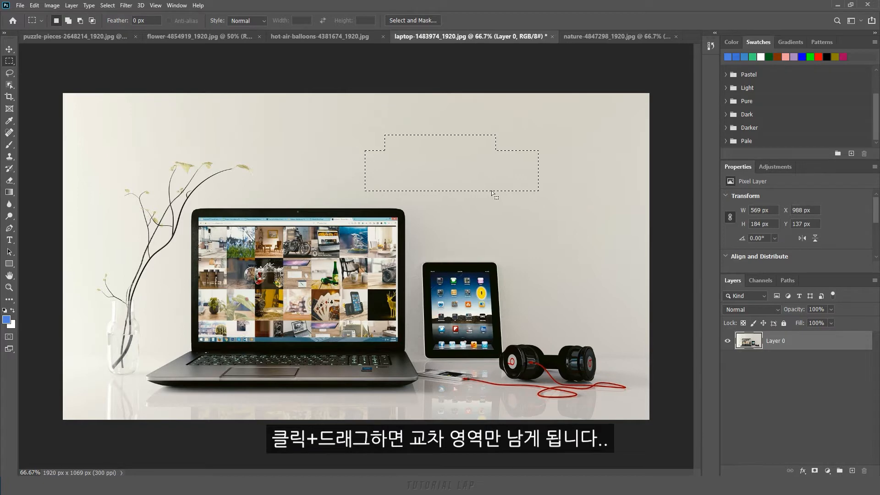
pyautogui.hotkey('ctrl', 'd')
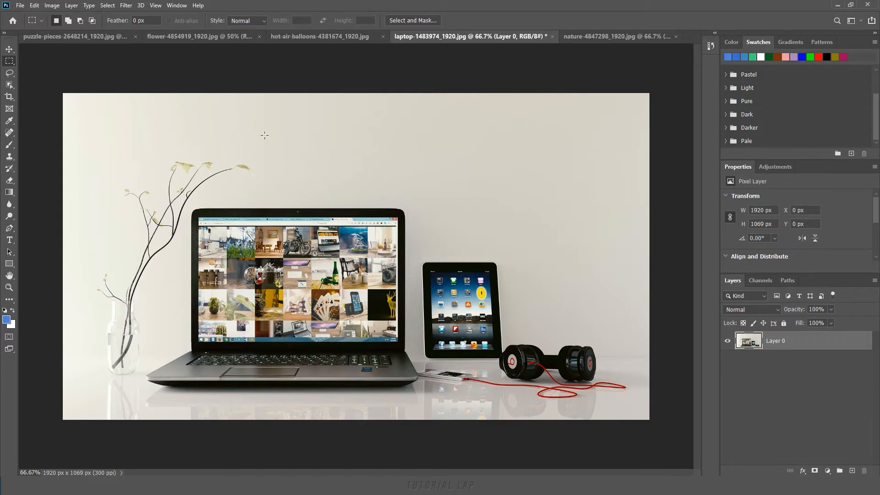
# - Draw a rectangular selection and a centre-based square selection of about 432 px between laptop and tablet, deselecting each
pyautogui.moveTo(274, 149); pyautogui.dragTo(501, 339)
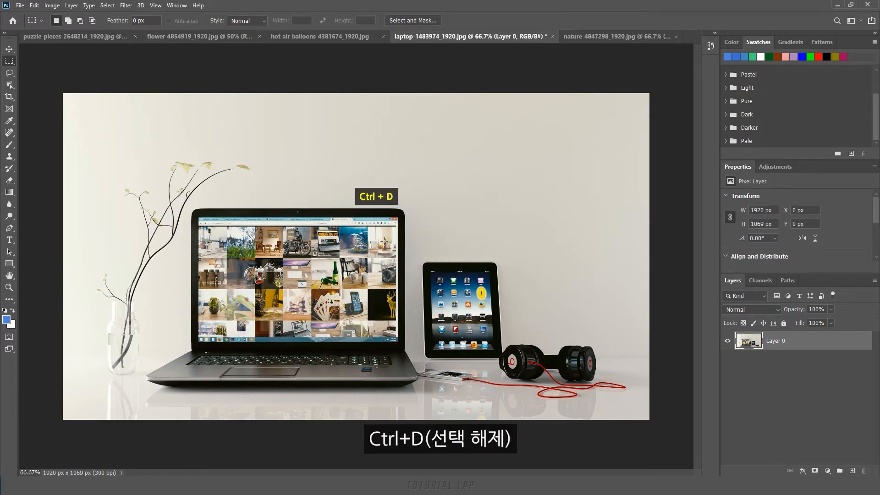
pyautogui.moveTo(421, 239); pyautogui.dragTo(486, 318)
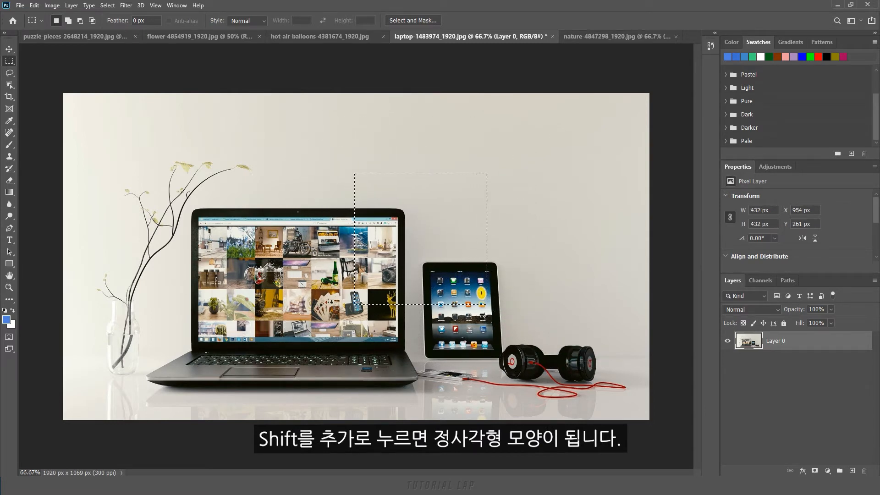
pyautogui.hotkey('ctrl', 'd')
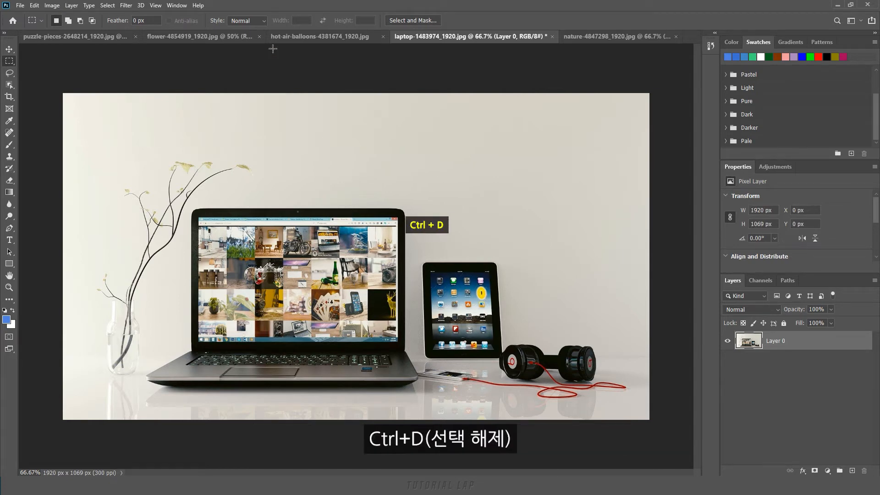
# - Set the marquee style to Fixed Ratio 1:1, draw a square selection of about 505 px, and deselect it
pyautogui.click(260, 20)
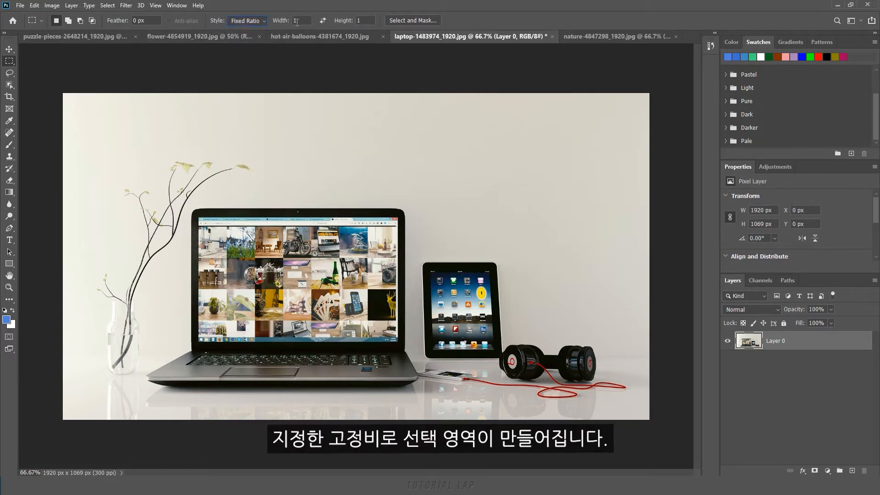
pyautogui.moveTo(350, 155); pyautogui.dragTo(503, 350)
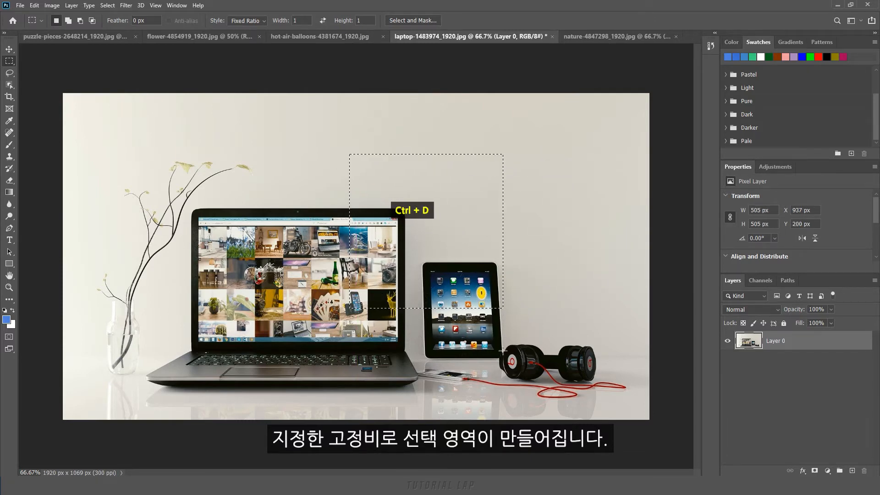
pyautogui.hotkey('ctrl', 'd')
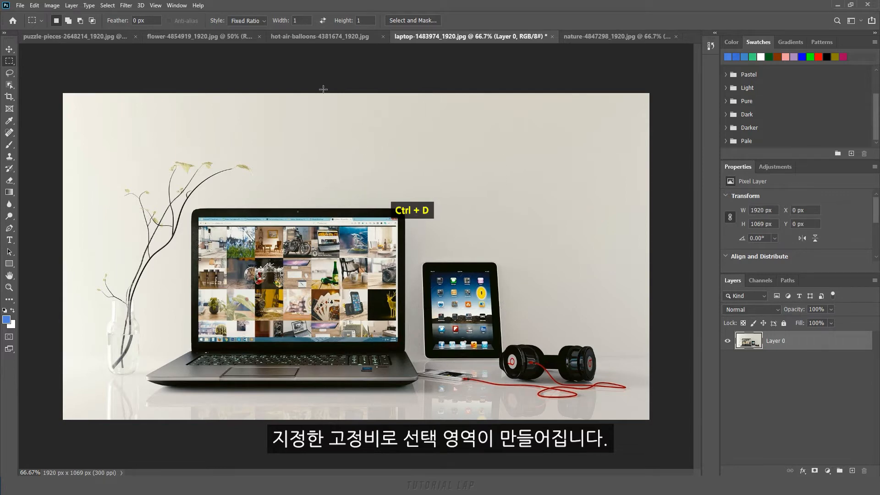
# - Set the fixed ratio's width to 2, draw a 2:1 selection about 453 × 227 px above the laptop, and deselect it
pyautogui.write('2')
pyautogui.press('Return')
pyautogui.moveTo(310, 136); pyautogui.dragTo(448, 295)
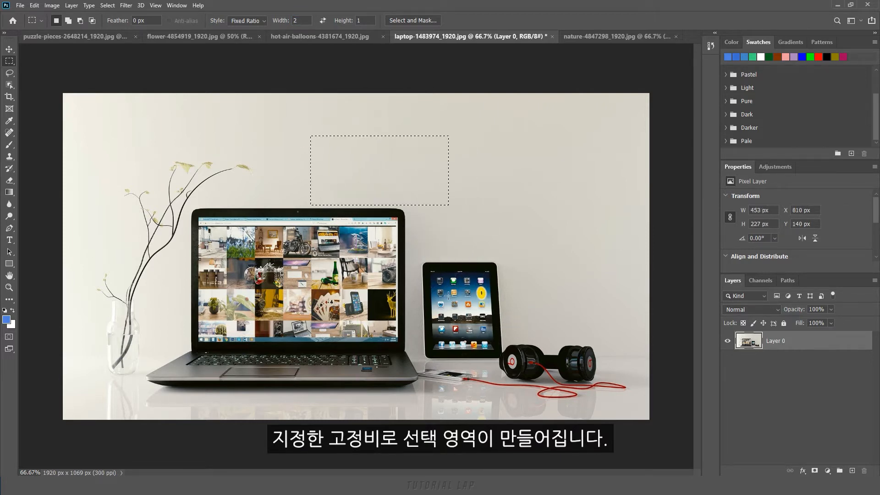
pyautogui.hotkey('ctrl', 'd')
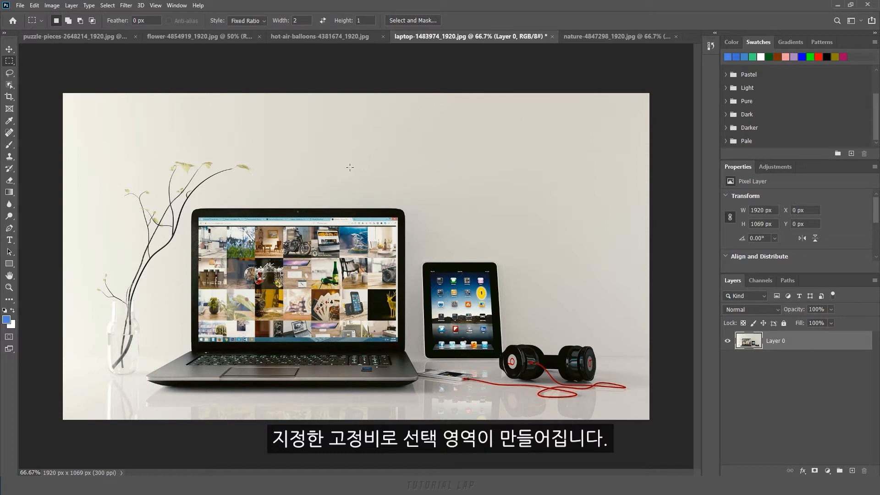
# - Set the marquee style to Fixed Size and place 64 × 64 px selections at several spots on the wall above the laptop
pyautogui.click(250, 22)
pyautogui.click(246, 46)
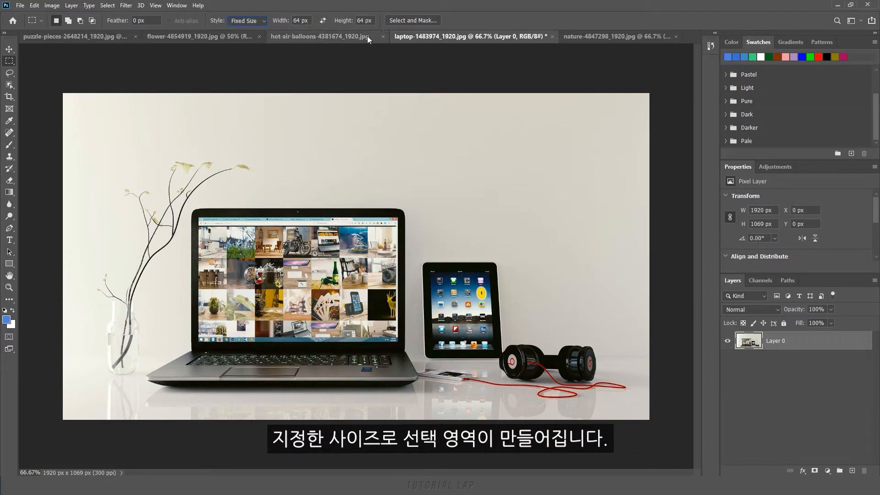
pyautogui.moveTo(349, 145); pyautogui.dragTo(407, 170)
pyautogui.moveTo(306, 143); pyautogui.dragTo(291, 136)
pyautogui.moveTo(367, 135); pyautogui.dragTo(333, 150)
# - Return the marquee style to Normal and replace the small selection with one about 661 × 420 px around the laptop's display
pyautogui.click(259, 23)
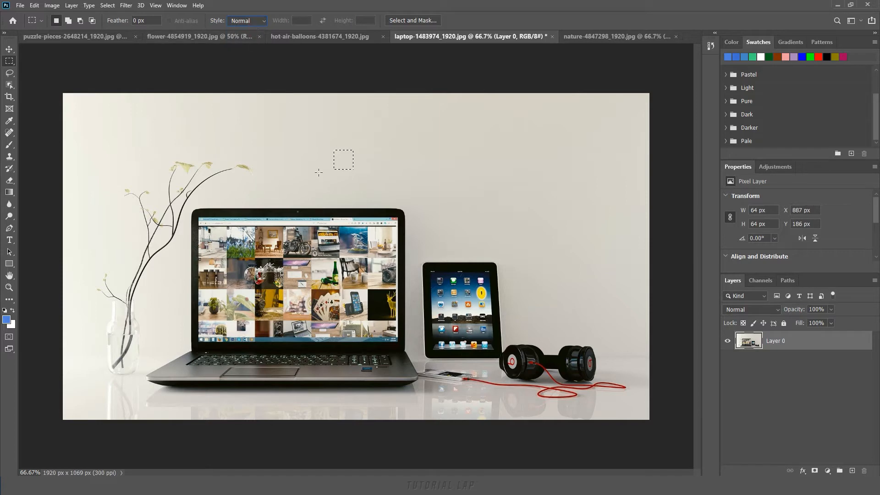
pyautogui.hotkey('ctrl', 'd')
pyautogui.moveTo(196, 215); pyautogui.dragTo(397, 341)
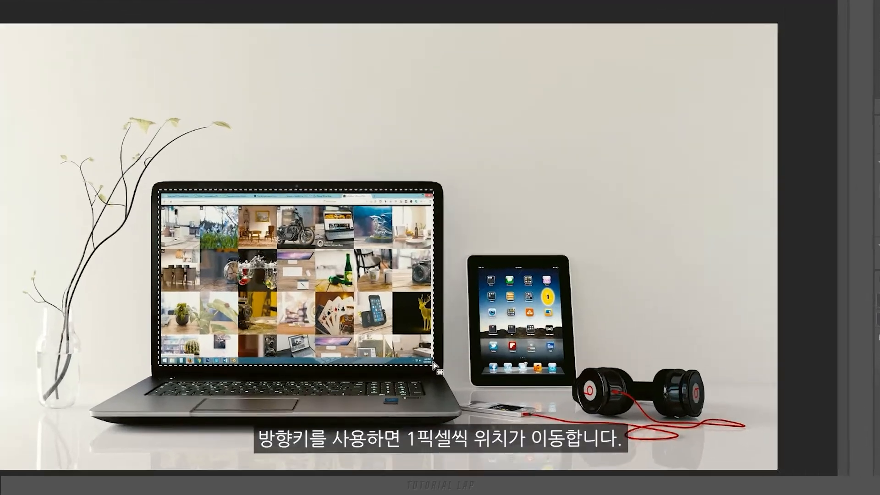
# - Nudge the laptop display's selection one pixel at a time downward, leftward and upward
pyautogui.press('Down')
pyautogui.press('Down')
pyautogui.press('Down')
pyautogui.press('Down')
pyautogui.press('Down')
pyautogui.press('Down')
pyautogui.press('Down')
pyautogui.press('Down')
pyautogui.press('Down')
pyautogui.press('Down')
pyautogui.press('Left')
pyautogui.press('Left')
pyautogui.press('Left')
pyautogui.press('Left')
pyautogui.press('Left')
pyautogui.press('Left')
pyautogui.press('Left')
pyautogui.press('Left')
pyautogui.press('Left')
pyautogui.press('Left')
pyautogui.press('Left')
pyautogui.press('Left')
pyautogui.press('Left')
pyautogui.press('Left')
pyautogui.press('Left')
pyautogui.press('Left')
pyautogui.press('Left')
pyautogui.press('Left')
pyautogui.press('Up')
pyautogui.press('Up')
pyautogui.press('Up')
pyautogui.press('Up')
pyautogui.press('Up')
pyautogui.press('Up')
pyautogui.press('Up')
pyautogui.press('Up')
pyautogui.press('Up')
pyautogui.press('Up')
pyautogui.press('Up')
pyautogui.press('Up')
pyautogui.press('Up')
pyautogui.press('Up')
pyautogui.press('Up')
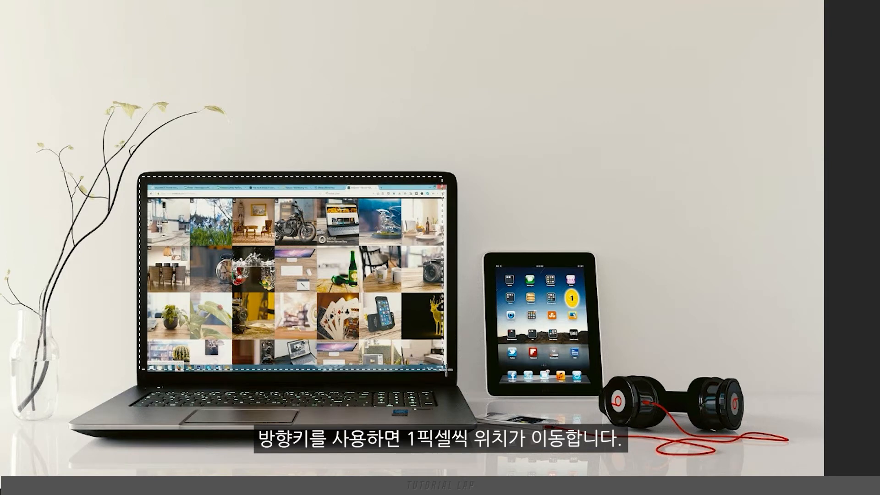
# - Shift the selection in larger increments around the laptop, ending near the display's upper-left area at about X 426, Y 379 px
pyautogui.hotkey('shift', 'Right')
pyautogui.hotkey('shift', 'Right')
pyautogui.hotkey('shift', 'Right')
pyautogui.hotkey('shift', 'Right')
pyautogui.hotkey('shift', 'Right')
pyautogui.hotkey('shift', 'Down')
pyautogui.hotkey('shift', 'Down')
pyautogui.hotkey('shift', 'Down')
pyautogui.hotkey('shift', 'Down')
pyautogui.hotkey('shift', 'Left')
pyautogui.hotkey('shift', 'Left')
pyautogui.hotkey('shift', 'Up')
pyautogui.hotkey('shift', 'Up')
pyautogui.hotkey('shift', 'Left')
pyautogui.hotkey('shift', 'Left')
pyautogui.hotkey('shift', 'Left')
pyautogui.hotkey('shift', 'Up')
pyautogui.hotkey('shift', 'Up')
pyautogui.hotkey('shift', 'Up')
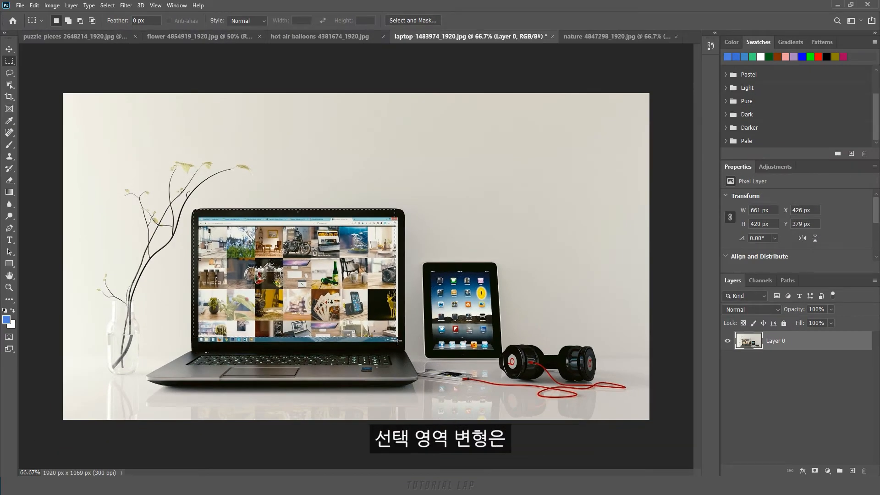
# - Apply Transform Selection and pull the upper-left corner and right edge inward so the selection sits just inside the laptop's display
pyautogui.click(108, 6)
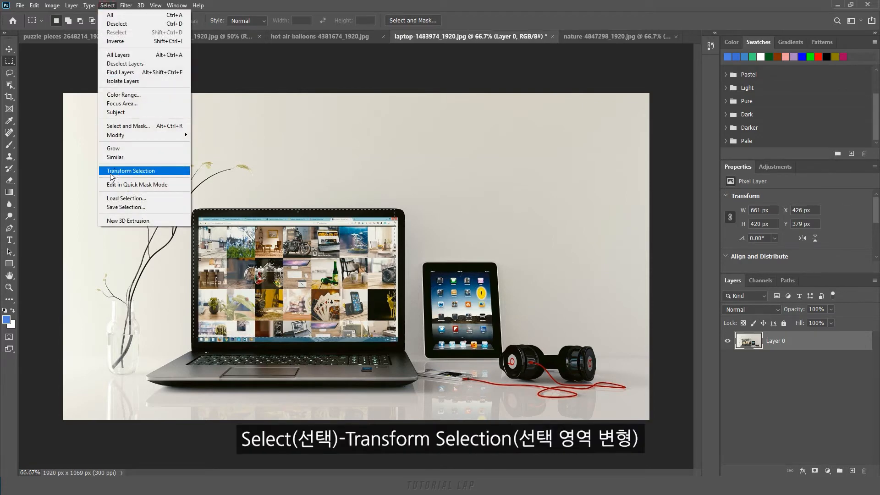
pyautogui.rightClick(247, 248)
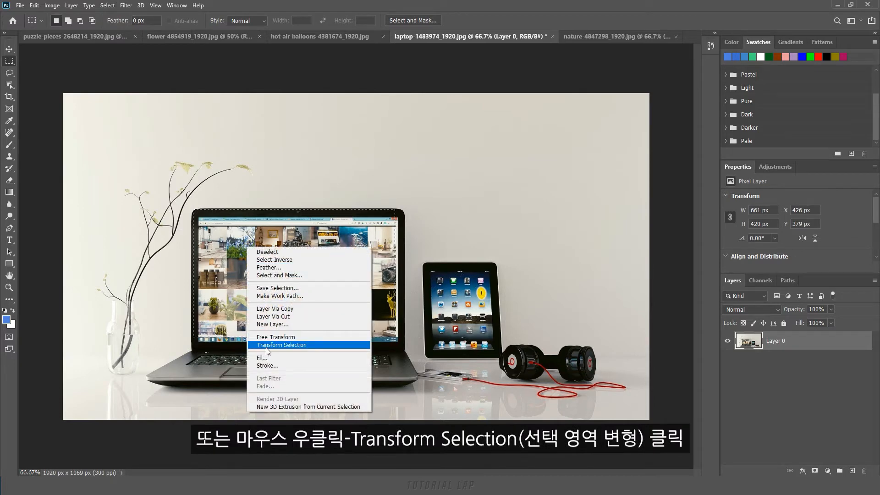
pyautogui.click(290, 345)
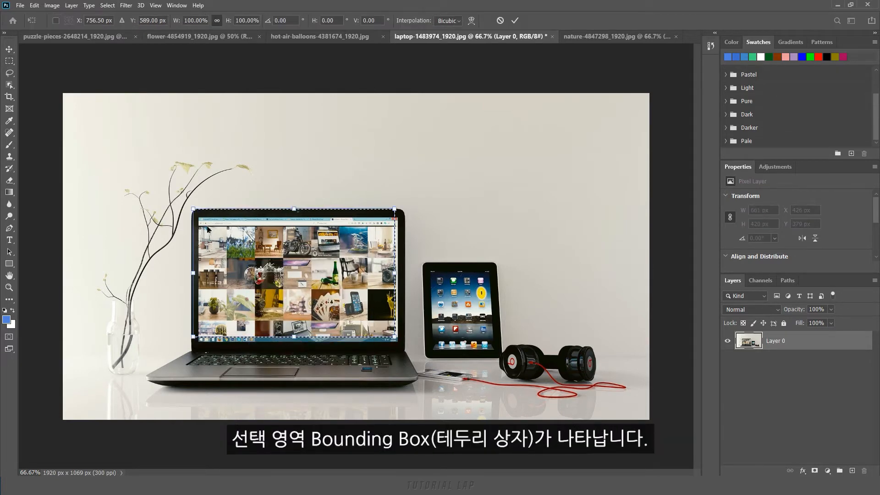
pyautogui.moveTo(193, 209); pyautogui.dragTo(212, 217)
pyautogui.moveTo(302, 219)
pyautogui.mouseDown()
pyautogui.moveTo(302, 273)
pyautogui.moveTo(302, 217)
pyautogui.mouseUp()
pyautogui.moveTo(394, 285)
pyautogui.mouseDown()
pyautogui.moveTo(298, 277)
pyautogui.moveTo(384, 281)
pyautogui.mouseUp()
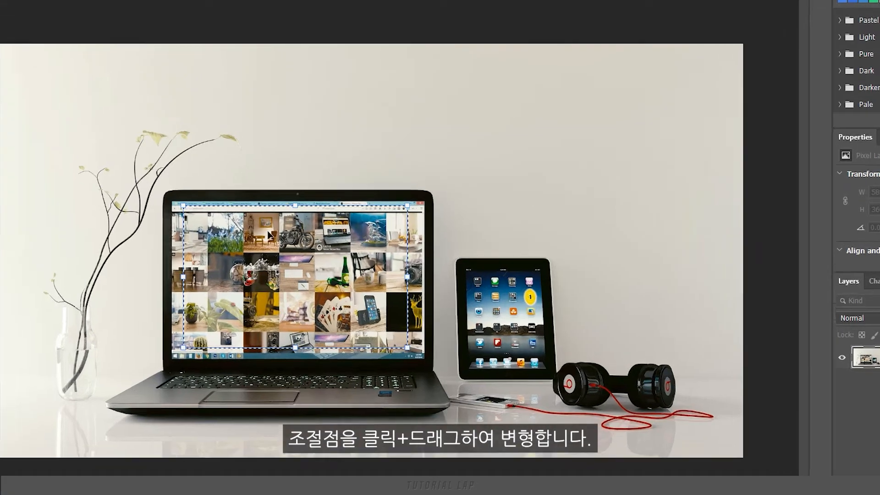
# - Distort the selection by moving each of its four corners individually onto the corners of the laptop's display
pyautogui.press('ctrl')
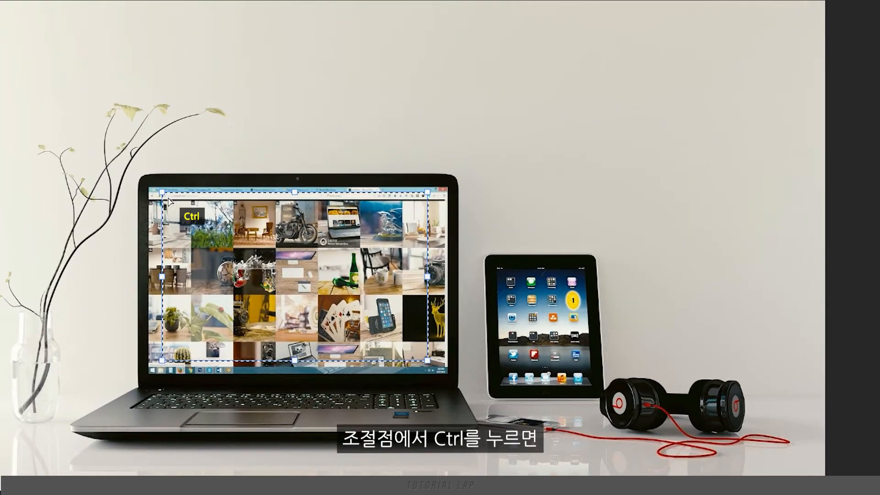
pyautogui.moveTo(163, 193); pyautogui.dragTo(150, 190)
pyautogui.moveTo(427, 192); pyautogui.dragTo(449, 186)
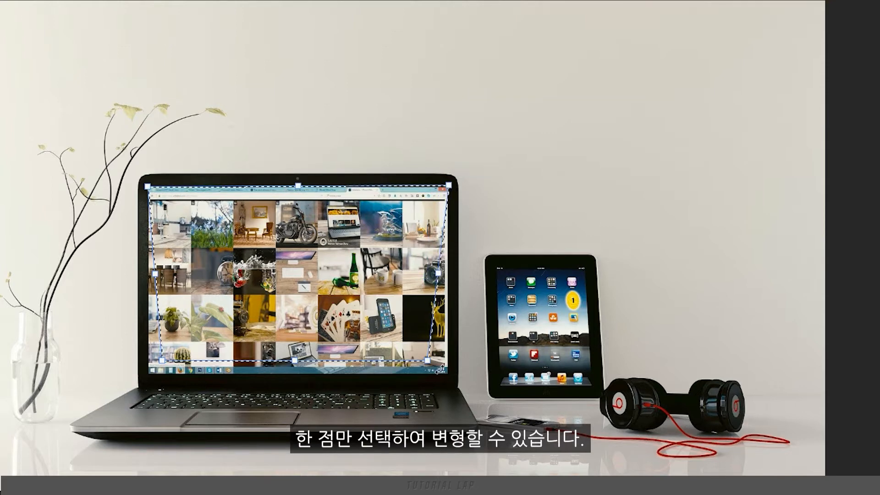
pyautogui.moveTo(428, 360); pyautogui.dragTo(450, 379)
pyautogui.moveTo(162, 361); pyautogui.dragTo(147, 377)
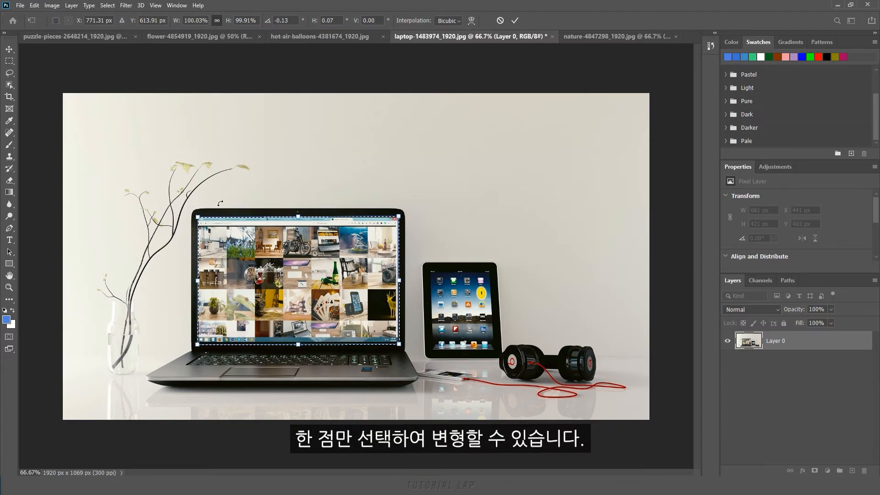
# - Commit the laptop display's transformed selection and save it as a new channel named Select_1, clearing the selection once saved
pyautogui.click(515, 21)
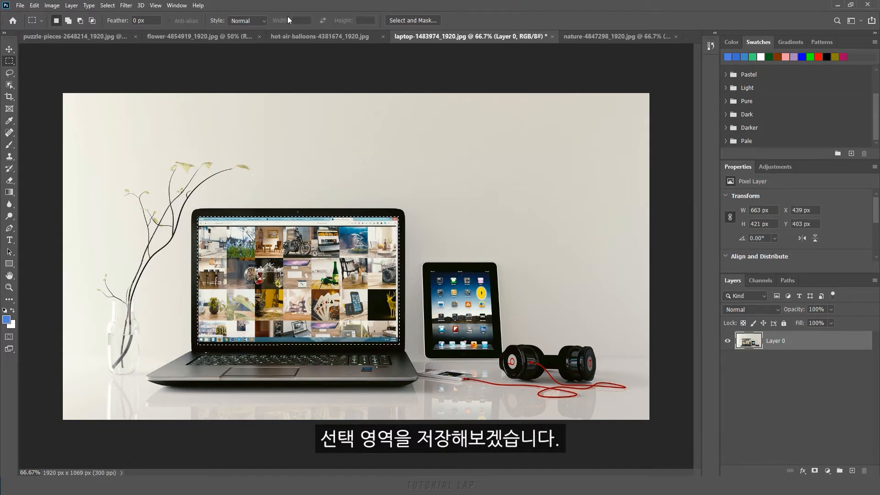
pyautogui.click(111, 7)
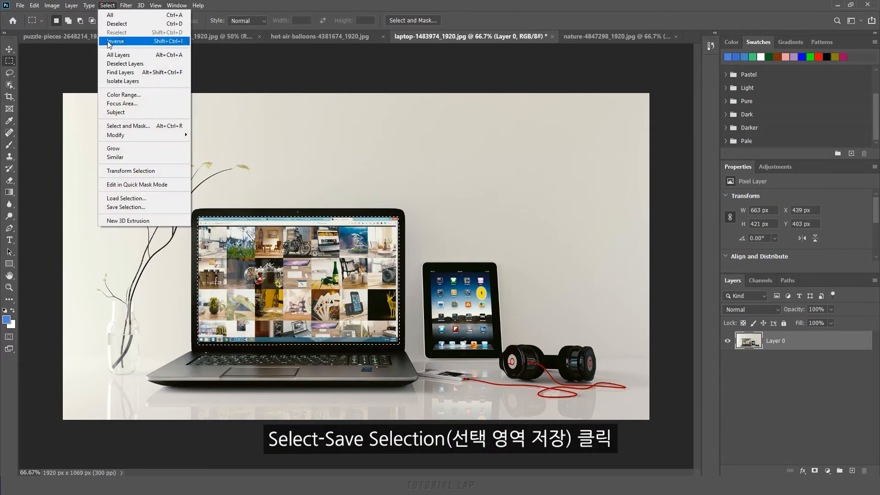
pyautogui.click(121, 208)
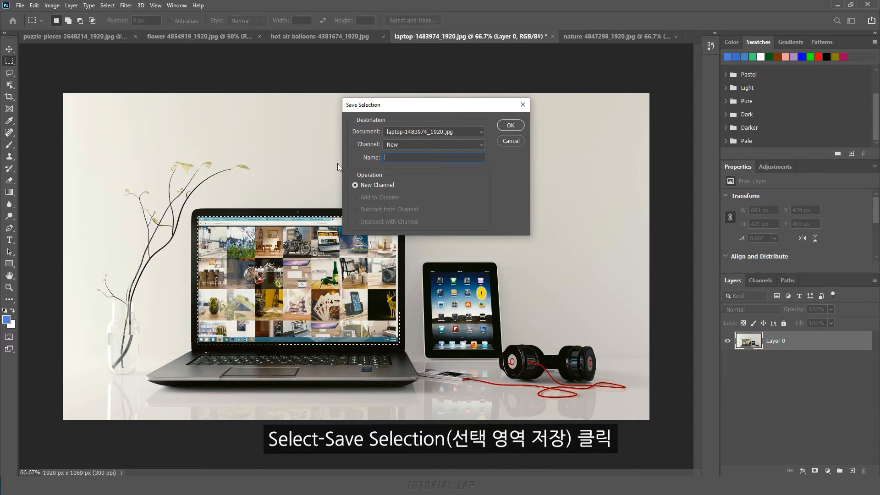
pyautogui.click(441, 131)
pyautogui.click(442, 131)
pyautogui.click(430, 147)
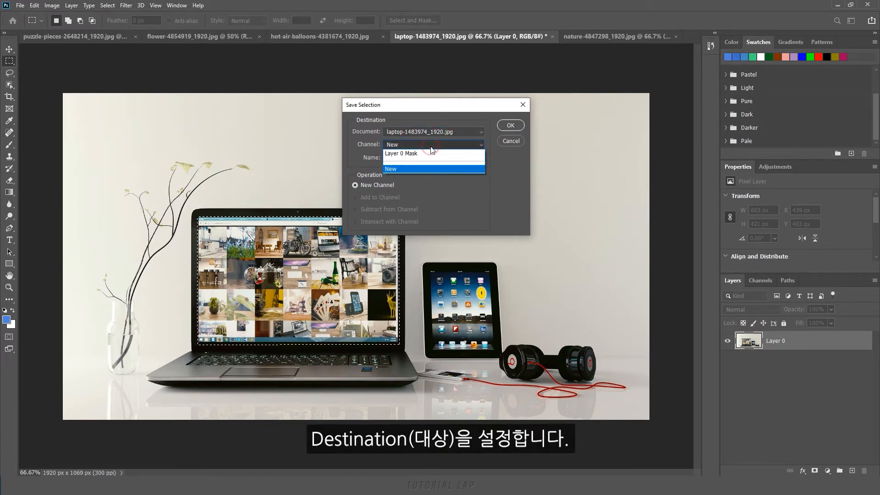
pyautogui.click(430, 147)
pyautogui.click(425, 160)
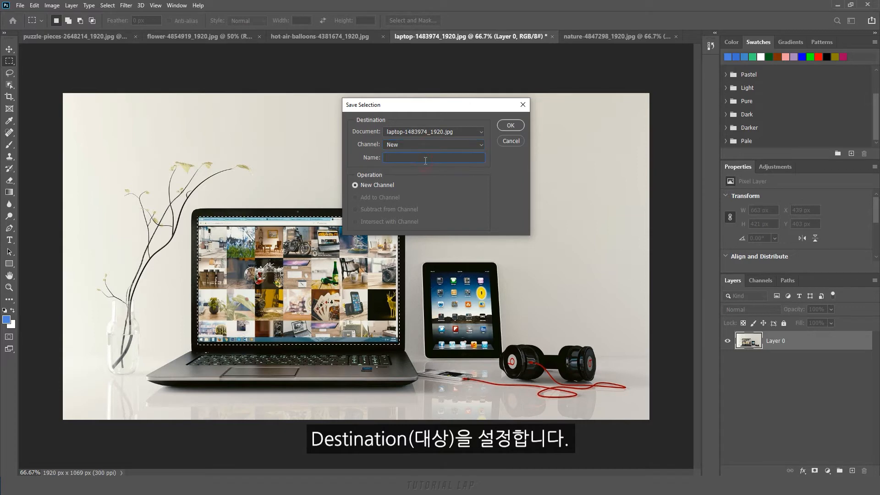
pyautogui.write('Select_1')
pyautogui.click(506, 122)
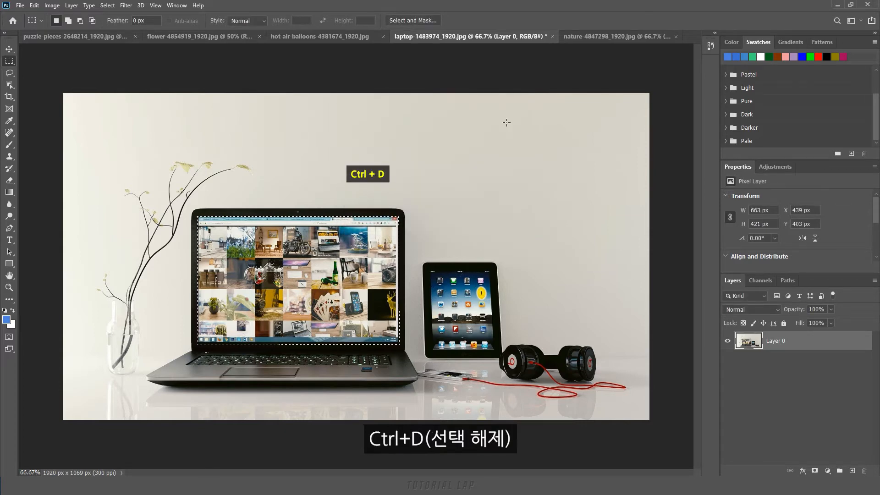
pyautogui.hotkey('ctrl', 'd')
# - View the saved Select_1 channel on its own, and return to the RGB composite and the layer list
pyautogui.click(759, 281)
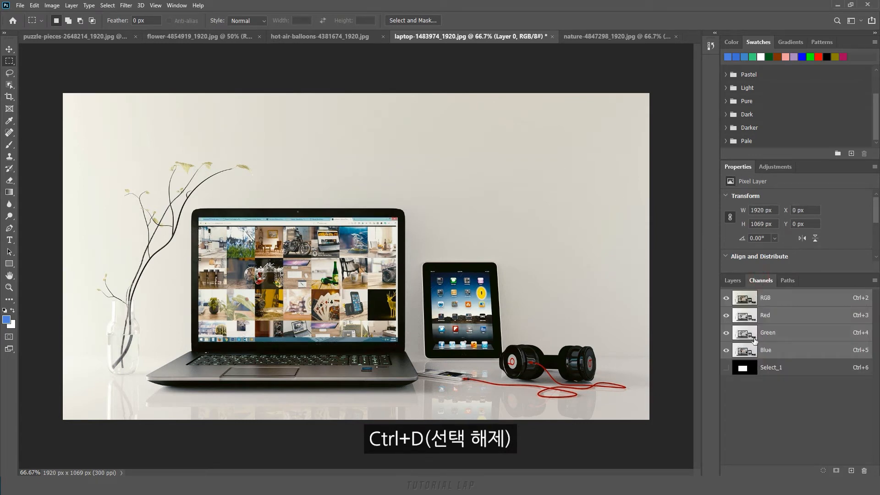
pyautogui.click(755, 369)
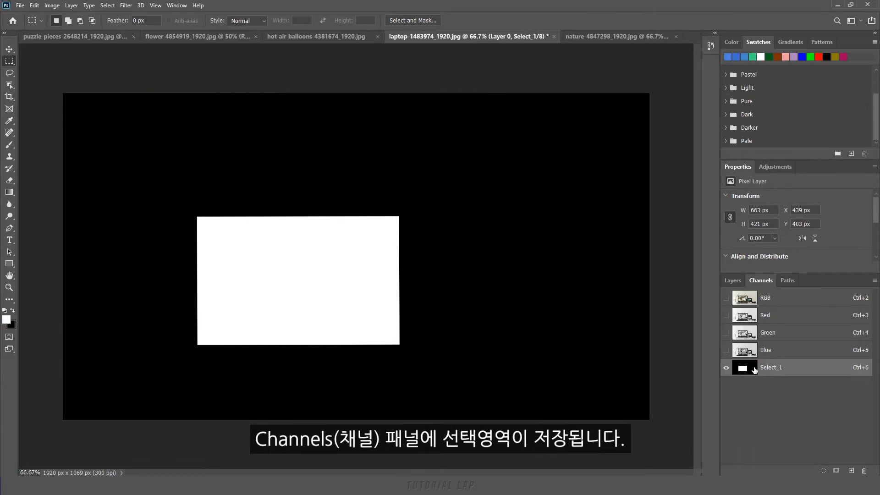
pyautogui.click(781, 300)
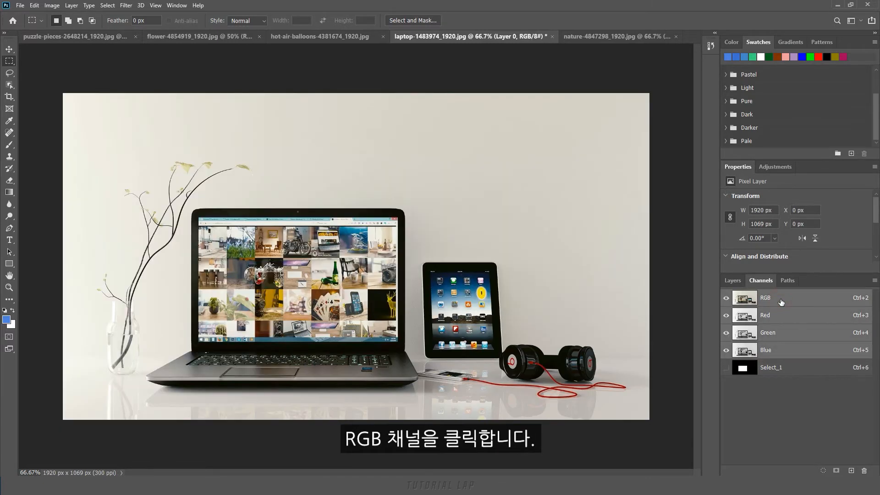
pyautogui.click(734, 281)
# - Select the tablet's screen with a rectangular marquee about 238 × 282 px and distort its corners with Transform Selection to fit the display
pyautogui.moveTo(427, 269); pyautogui.dragTo(500, 354)
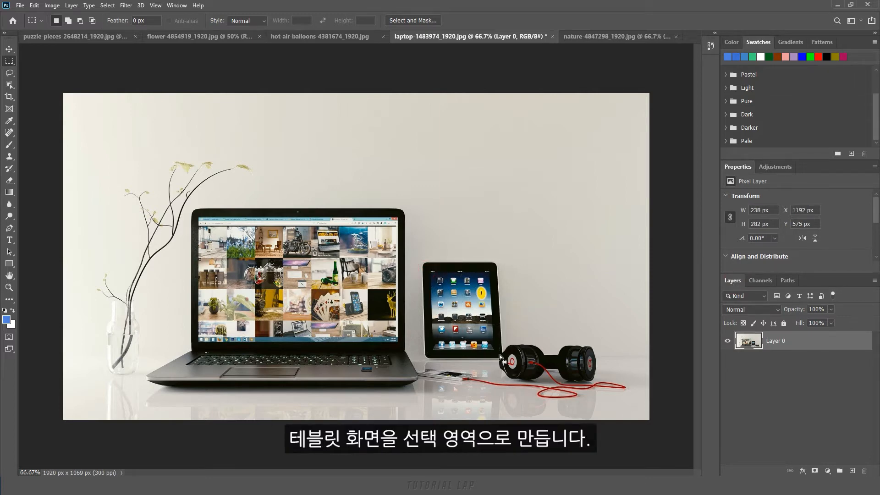
pyautogui.rightClick(487, 345)
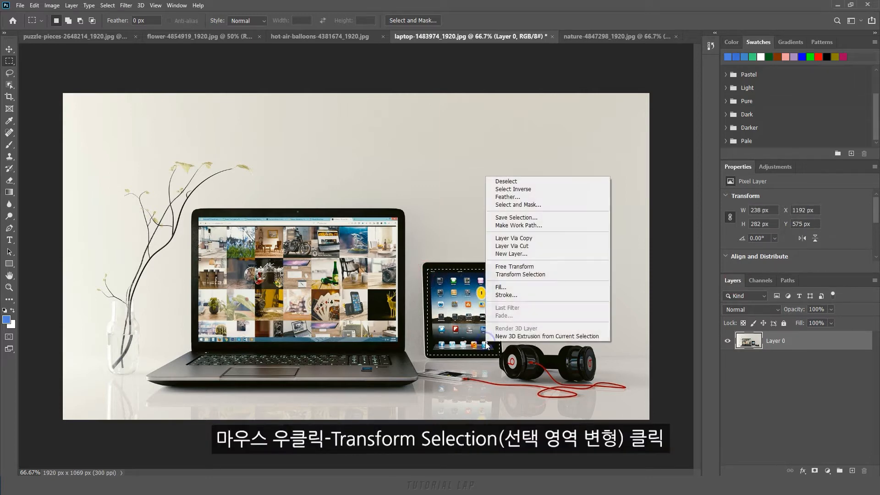
pyautogui.click(518, 274)
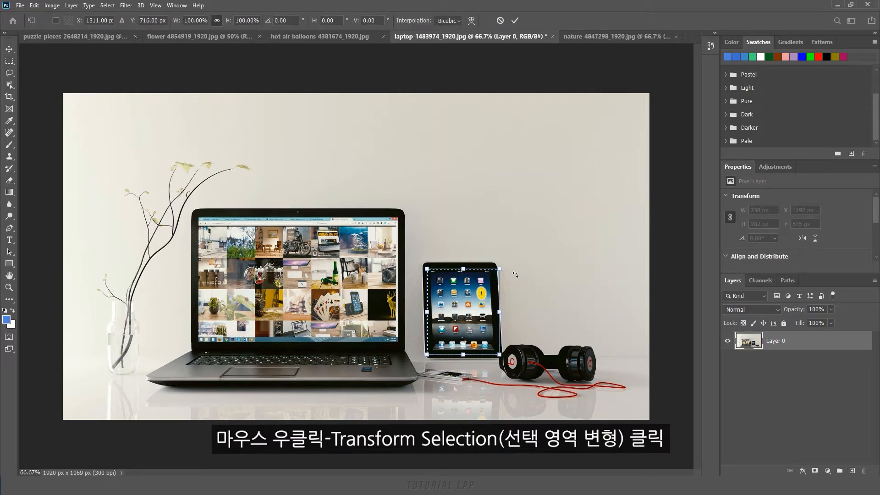
pyautogui.moveTo(427, 269); pyautogui.dragTo(428, 268)
pyautogui.moveTo(499, 269); pyautogui.dragTo(490, 268)
pyautogui.moveTo(499, 354)
pyautogui.mouseDown()
pyautogui.moveTo(479, 335)
pyautogui.moveTo(500, 354)
pyautogui.mouseUp()
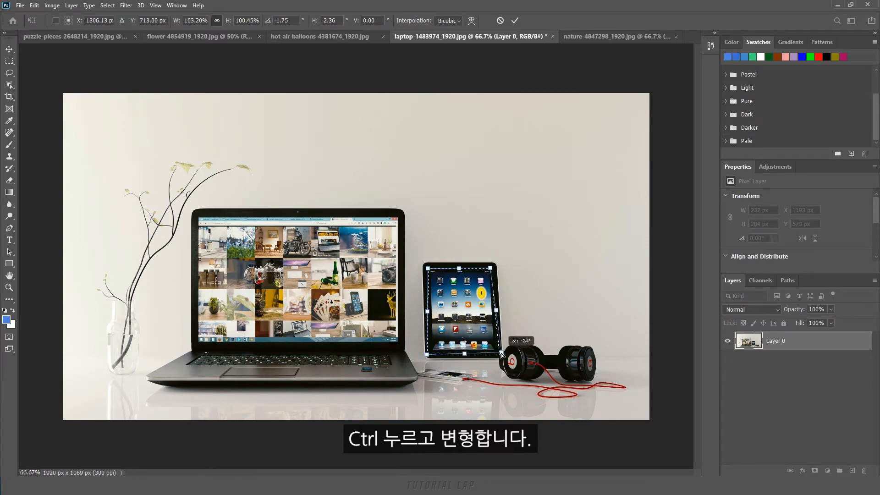
pyautogui.moveTo(427, 355)
pyautogui.mouseDown()
pyautogui.moveTo(417, 339)
pyautogui.moveTo(430, 354)
pyautogui.mouseUp()
pyautogui.moveTo(499, 354); pyautogui.dragTo(497, 353)
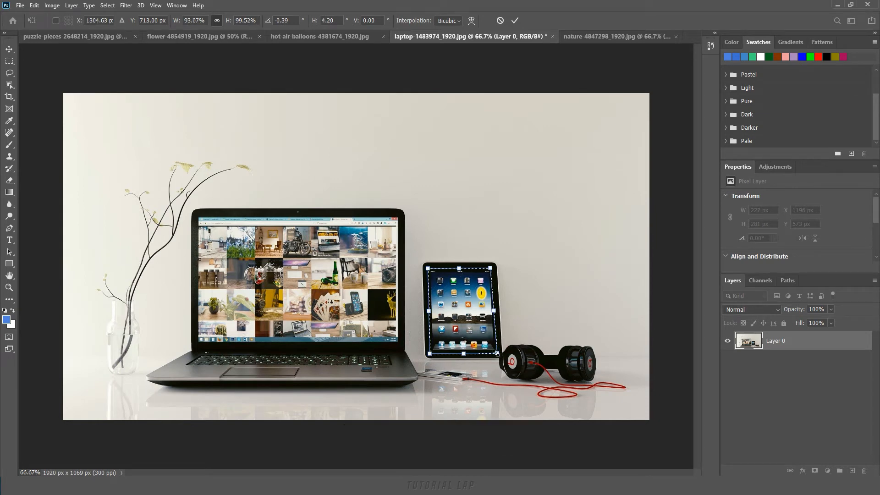
pyautogui.click(519, 22)
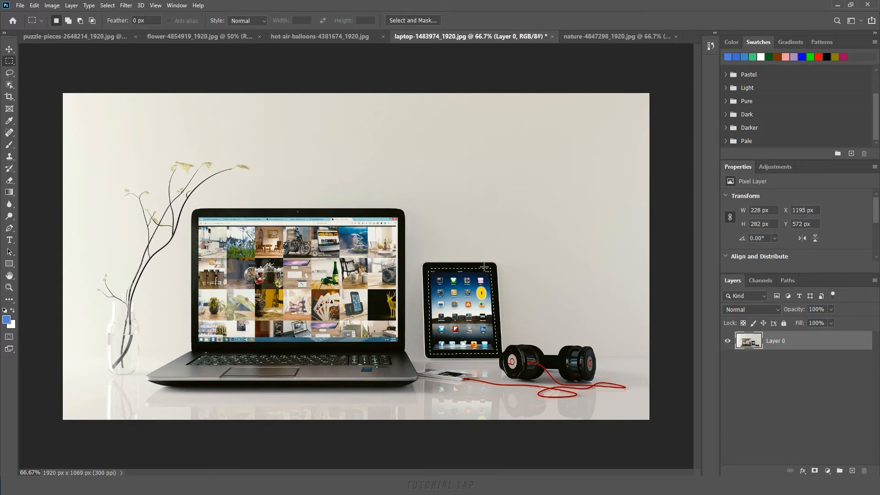
# - Save the tablet screen's selection as a new channel named Select_2 and deselect it
pyautogui.rightClick(482, 281)
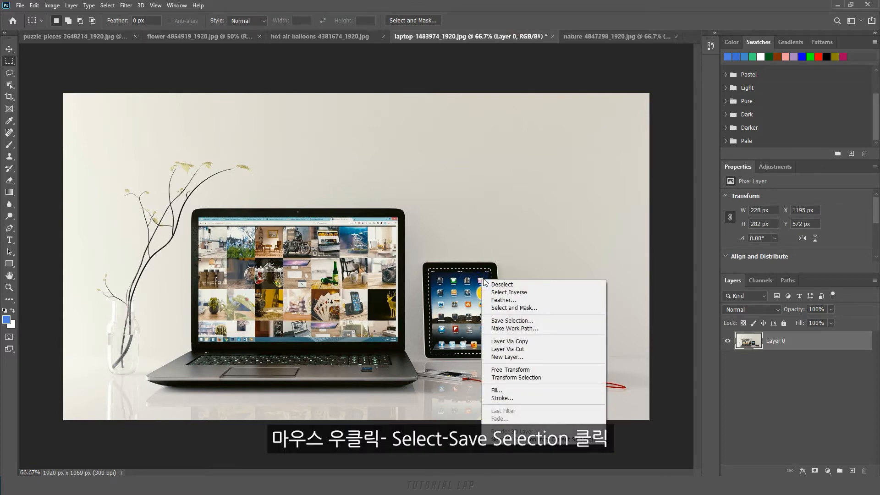
pyautogui.click(505, 321)
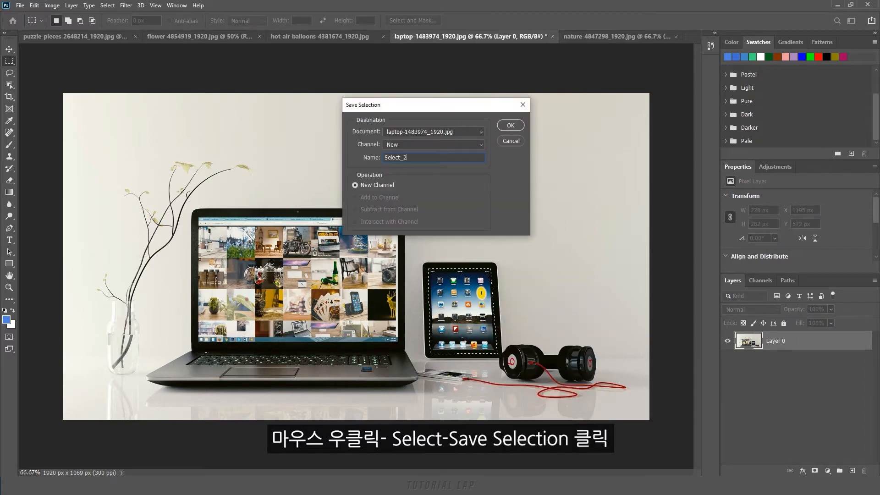
pyautogui.click(508, 127)
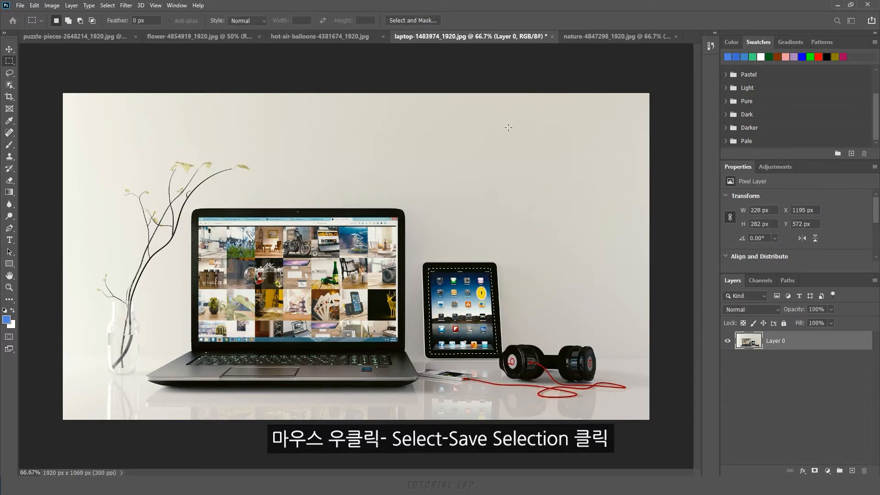
pyautogui.hotkey('ctrl', 'd')
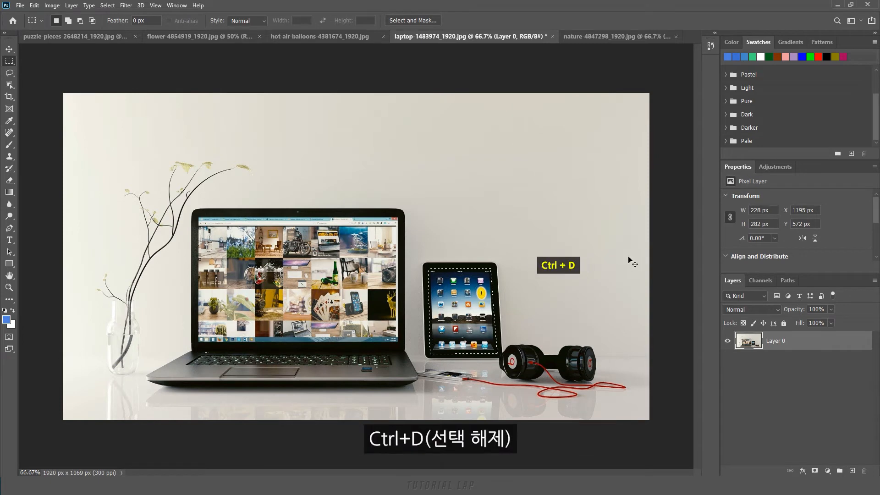
# - View the Select_1 and Select_2 channels one after the other, and return to the RGB composite
pyautogui.click(754, 281)
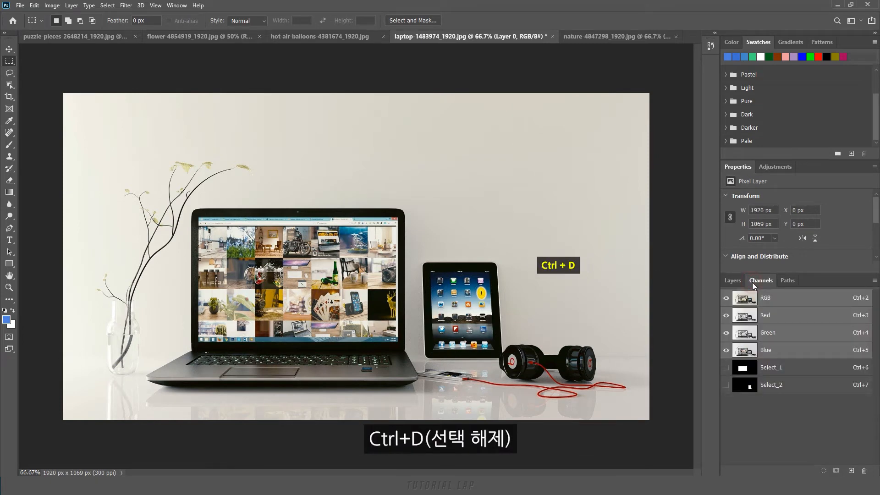
pyautogui.click(763, 371)
pyautogui.click(773, 387)
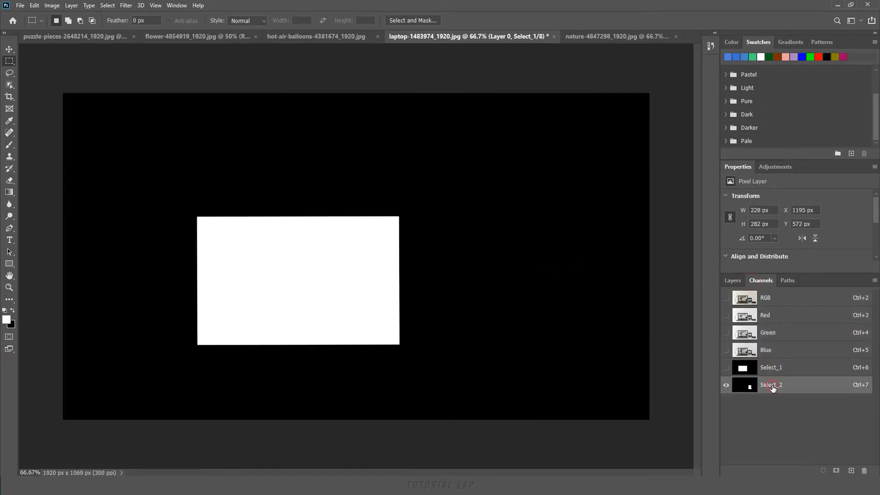
pyautogui.click(778, 300)
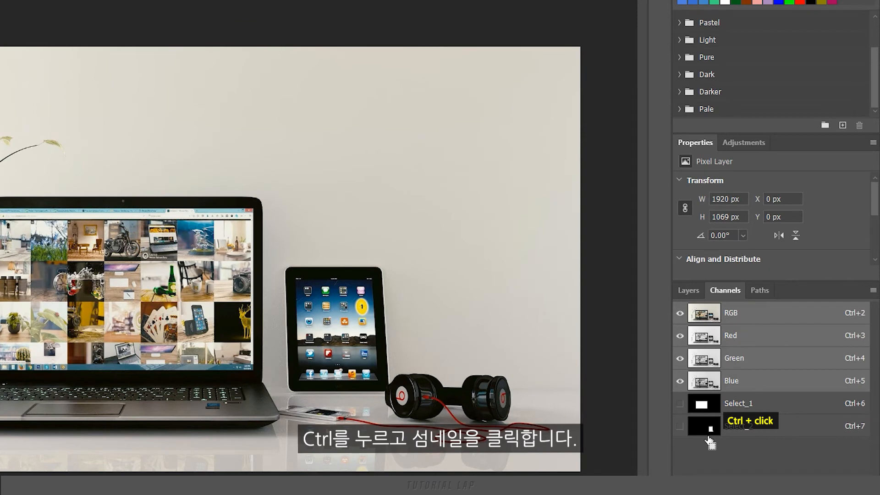
# - Load the Select_2 channel as a selection and add the Select_1 channel to it
pyautogui.keyDown('ctrl'); pyautogui.click(706, 431); pyautogui.keyUp('ctrl')
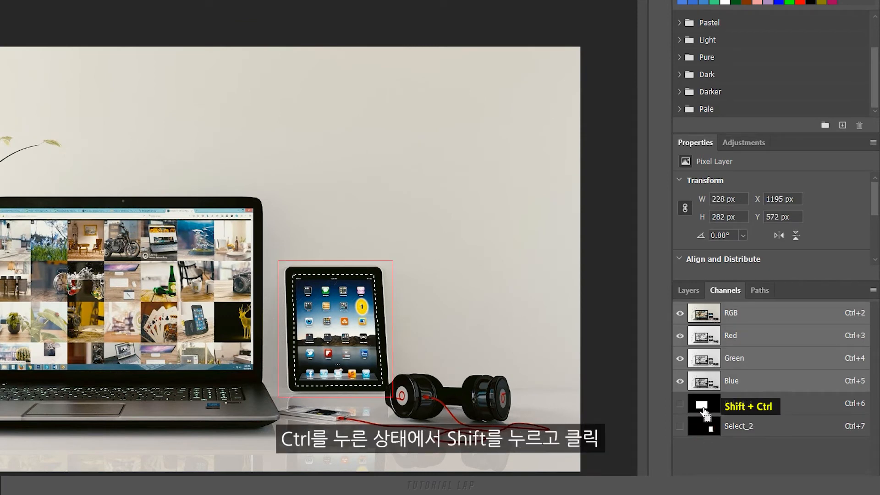
pyautogui.keyDown('ctrl'); pyautogui.keyDown('shift'); pyautogui.click(703, 408); pyautogui.keyUp('shift'); pyautogui.keyUp('ctrl')
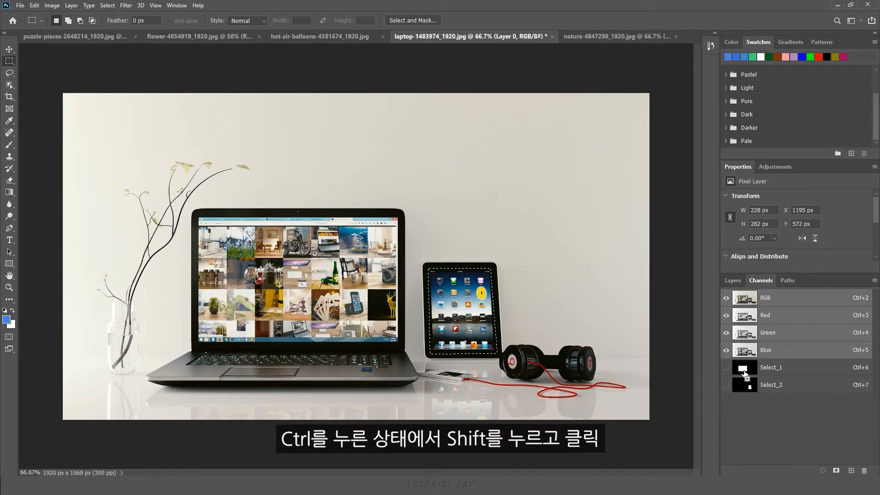
pyautogui.keyDown('ctrl'); pyautogui.keyDown('shift'); pyautogui.click(744, 372); pyautogui.keyUp('shift'); pyautogui.keyUp('ctrl')
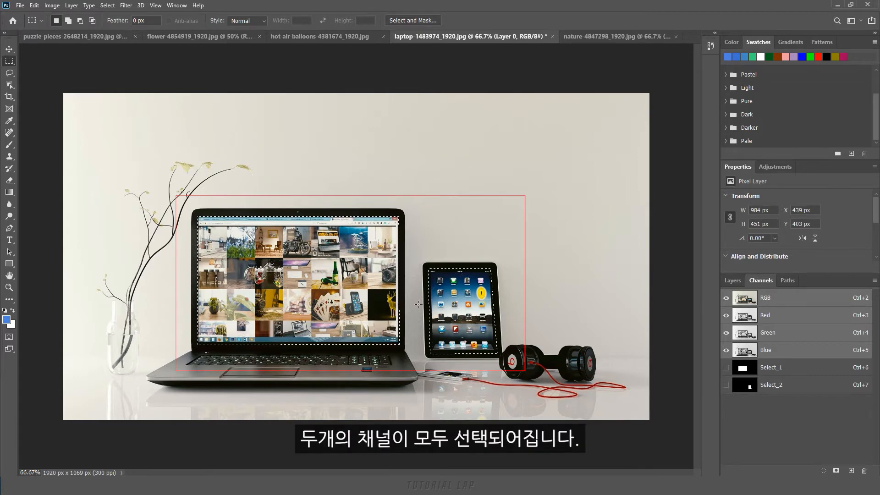
# - Delete the laptop and tablet display areas from Layer 0 and clear the selection
pyautogui.click(732, 280)
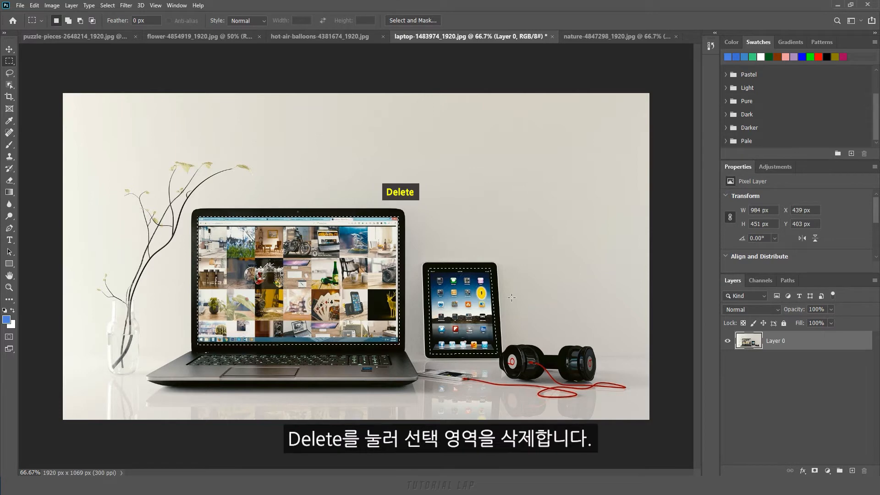
pyautogui.press('Delete')
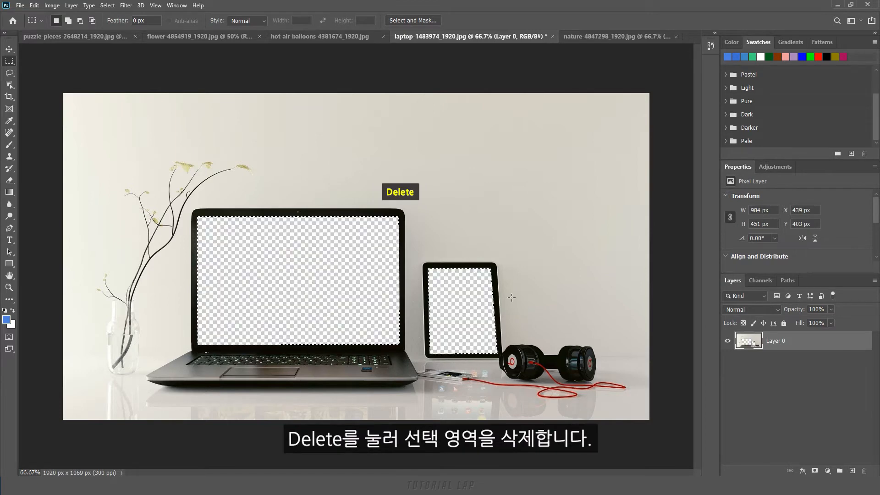
pyautogui.hotkey('ctrl', 'd')
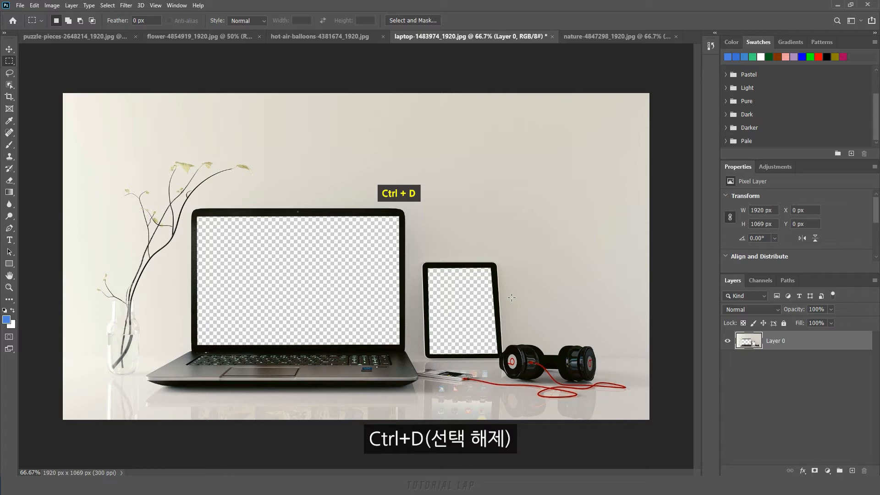
# - Unlock the Background layer of nature-4847298_1920.jpg and copy it into the laptop document with the Move tool
pyautogui.click(596, 40)
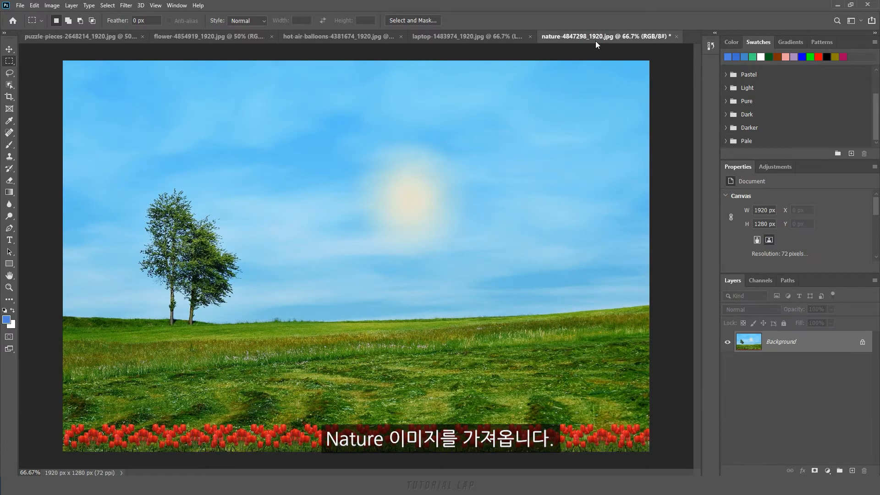
pyautogui.click(862, 344)
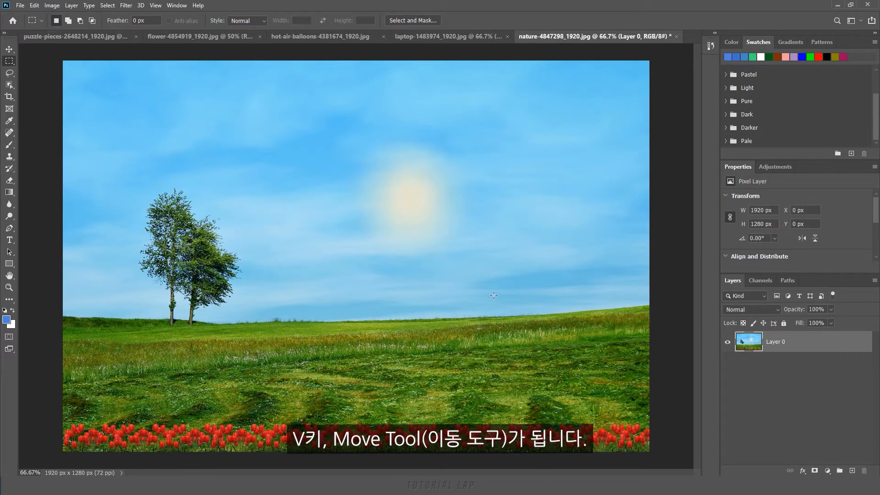
pyautogui.press('v')
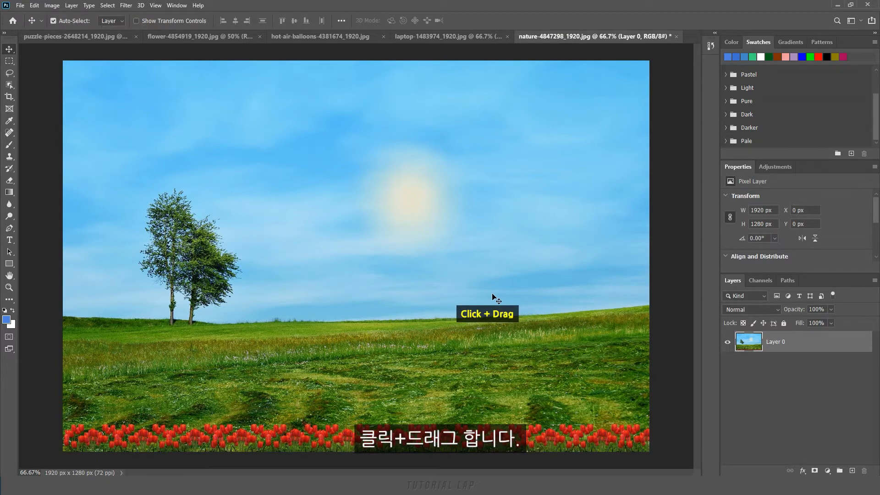
pyautogui.moveTo(493, 296); pyautogui.dragTo(443, 164)
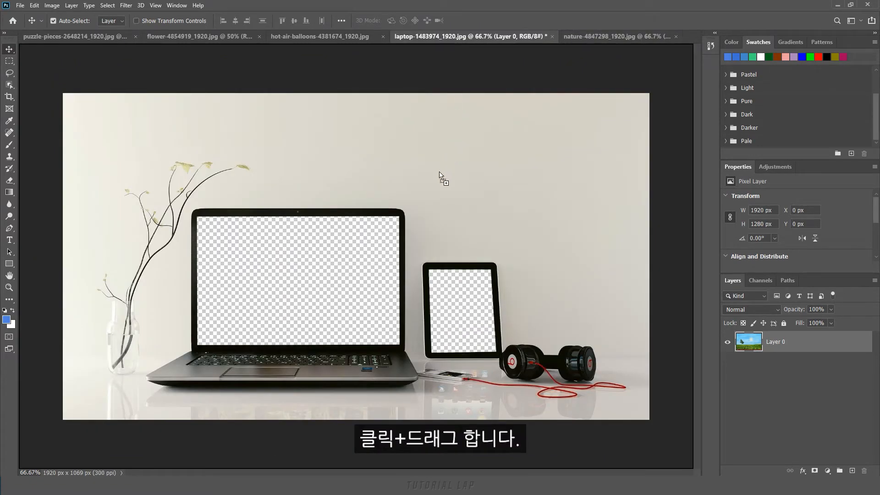
# - Position the nature image at about X 0, Y -18 px over the laptop photo and place its layer below Layer 0
pyautogui.moveTo(398, 282); pyautogui.dragTo(393, 295)
pyautogui.moveTo(451, 310); pyautogui.dragTo(414, 296)
pyautogui.moveTo(796, 342); pyautogui.dragTo(797, 365)
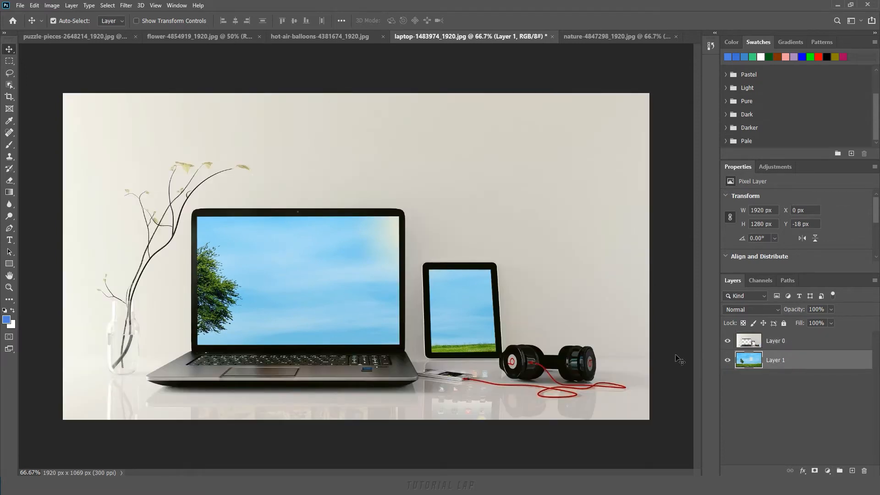
# - Scale the nature image on Layer 1 down to about 1155 × 788 px and position it at about X 322, Y 255 px behind both displays
pyautogui.hotkey('ctrl', 't')
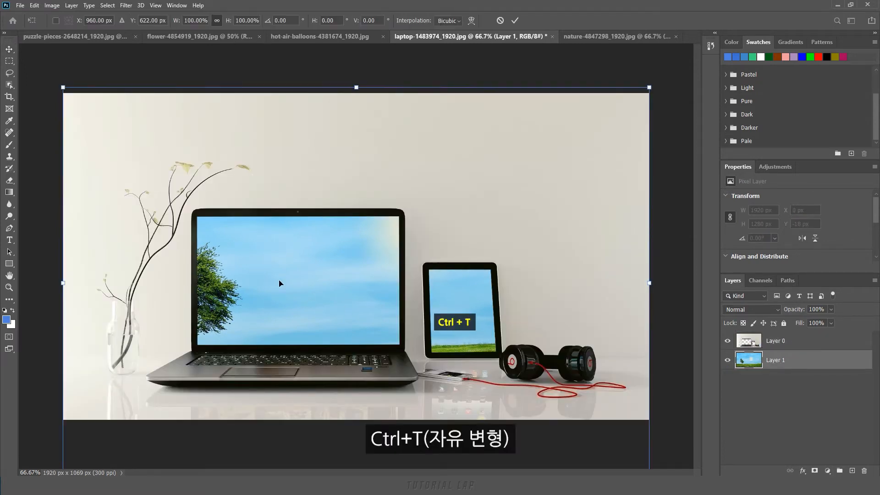
pyautogui.moveTo(63, 88); pyautogui.dragTo(246, 209)
pyautogui.moveTo(488, 331); pyautogui.dragTo(399, 270)
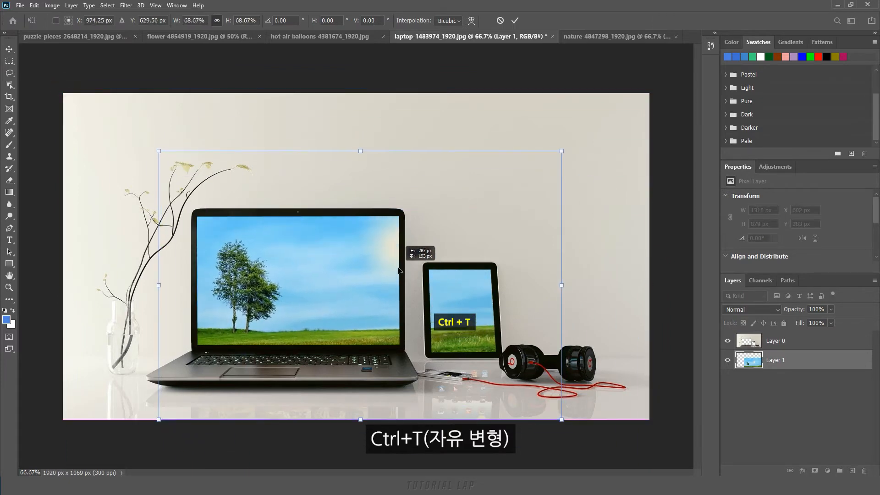
pyautogui.moveTo(158, 149); pyautogui.dragTo(231, 199)
pyautogui.moveTo(345, 297); pyautogui.dragTo(287, 278)
pyautogui.moveTo(508, 181); pyautogui.dragTo(522, 177)
pyautogui.moveTo(503, 296); pyautogui.dragTo(508, 296)
pyautogui.moveTo(408, 324); pyautogui.dragTo(406, 324)
pyautogui.moveTo(506, 296); pyautogui.dragTo(516, 296)
pyautogui.moveTo(472, 308); pyautogui.dragTo(466, 309)
pyautogui.click(515, 21)
# - In hot-air-balloons-4381674_1920.jpg, duplicate the Background layer and hide the original
pyautogui.press('m')
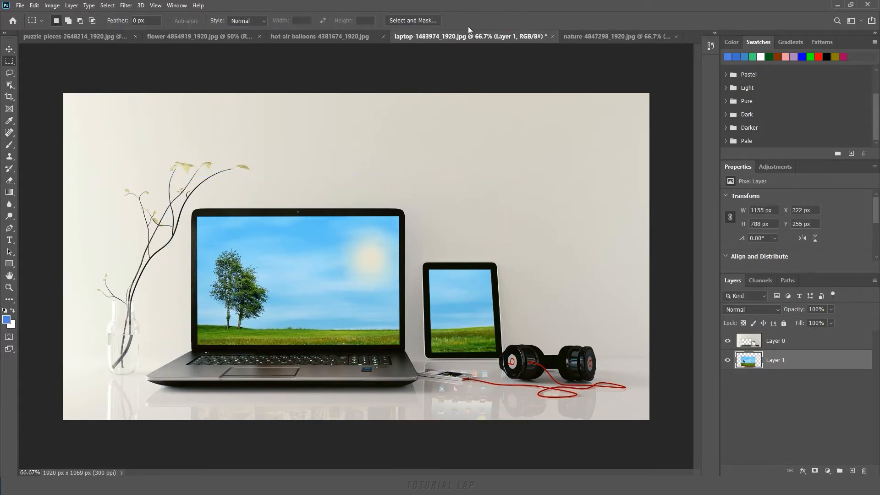
pyautogui.click(362, 36)
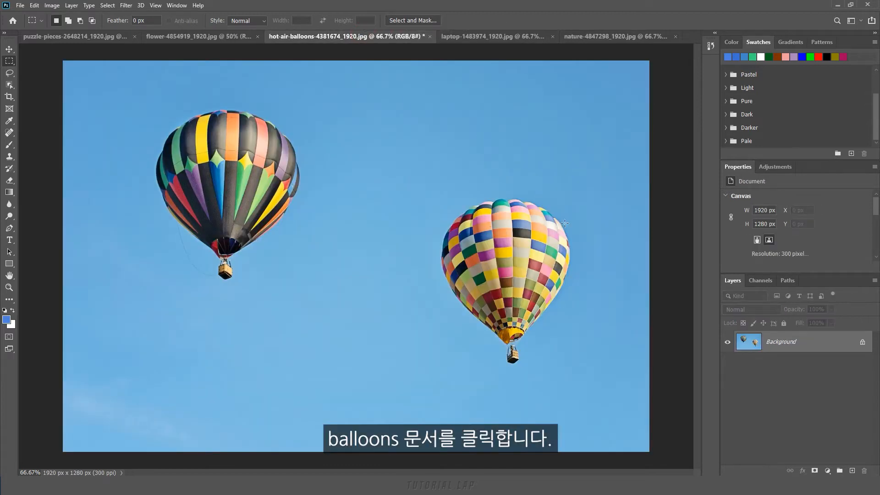
pyautogui.hotkey('ctrl', 'j')
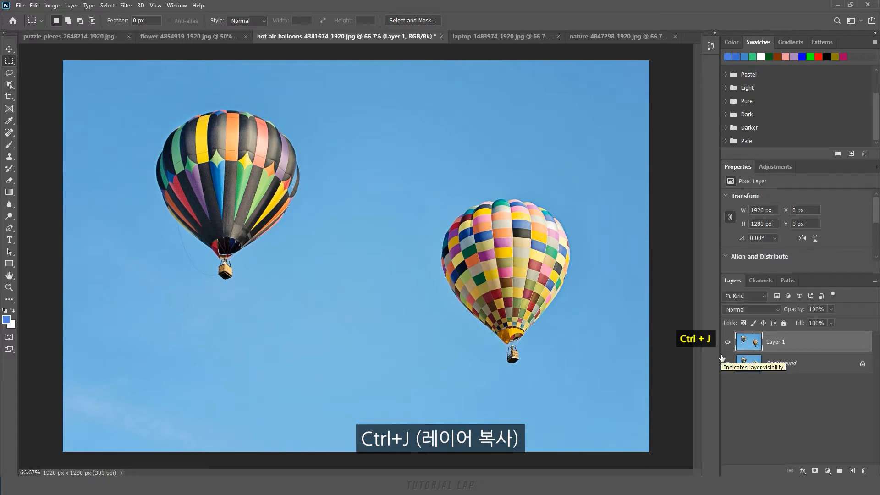
pyautogui.click(727, 364)
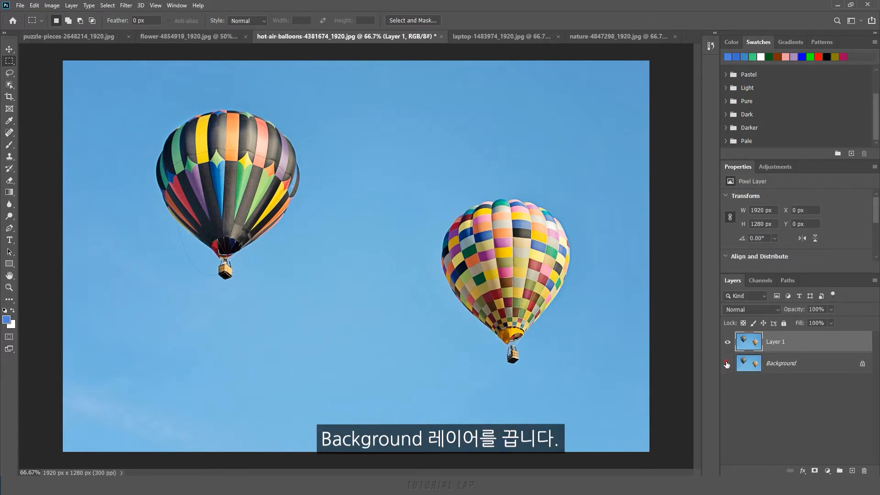
# - Draw two practice selections with the Elliptical Marquee tool, the first about 554 × 459 px between the balloons, and deselect
pyautogui.click(6, 63)
pyautogui.click(36, 69)
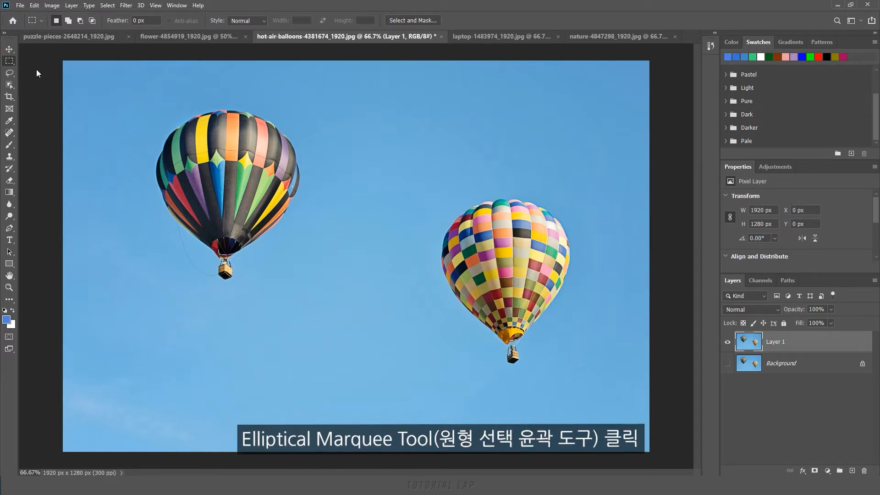
pyautogui.moveTo(248, 202); pyautogui.dragTo(416, 342)
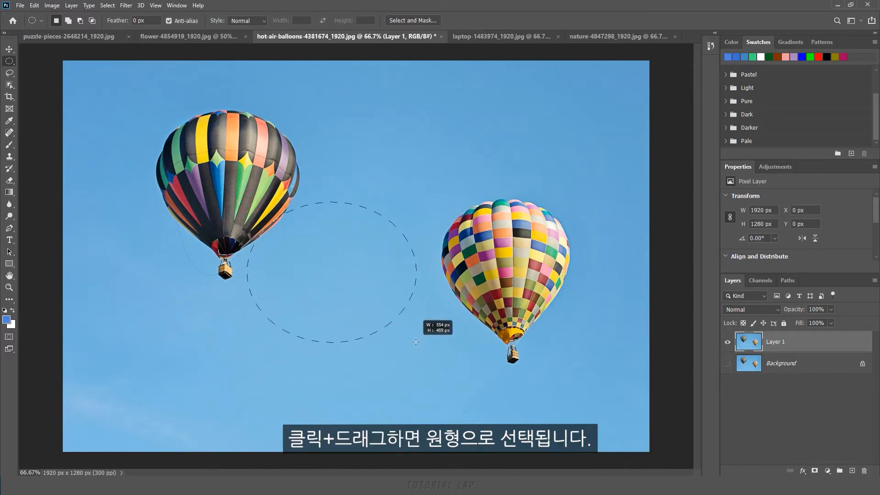
pyautogui.moveTo(417, 140); pyautogui.dragTo(565, 364)
pyautogui.hotkey('ctrl', 'd')
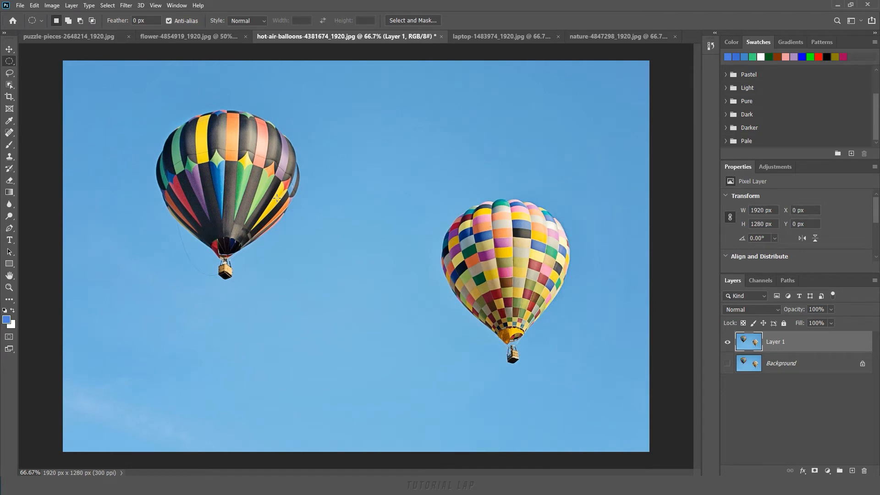
# - Draw a perfectly circular selection about 445 px across between the two balloons and deselect it
pyautogui.moveTo(277, 198); pyautogui.dragTo(412, 340)
pyautogui.press('shift')
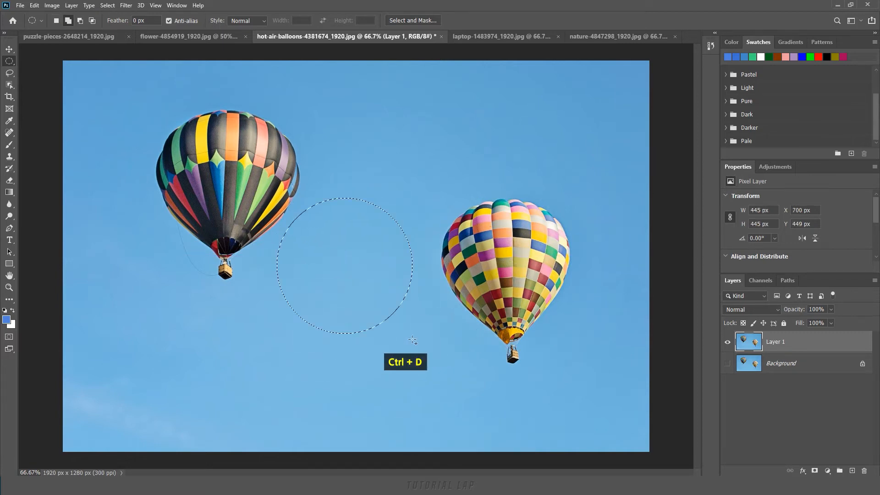
pyautogui.hotkey('ctrl', 'd')
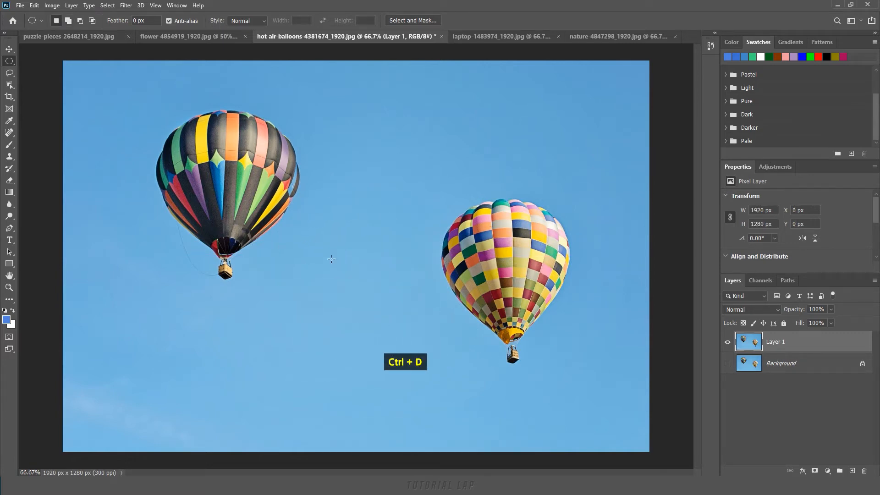
# - Draw elliptical selections outward from their centre, ending with a perfect circle about 433 px across beside the left balloon, and deselect
pyautogui.moveTo(288, 201); pyautogui.dragTo(382, 277)
pyautogui.press('alt')
pyautogui.moveTo(356, 322); pyautogui.dragTo(354, 268)
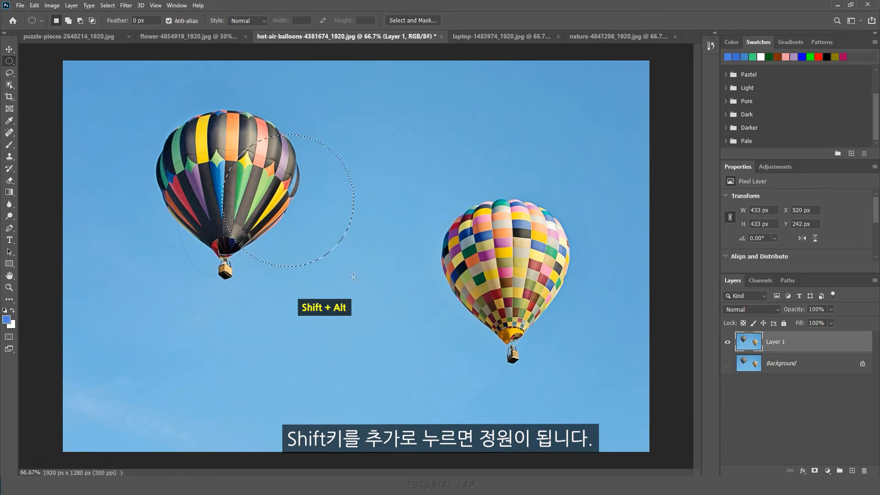
pyautogui.hotkey('ctrl', 'd')
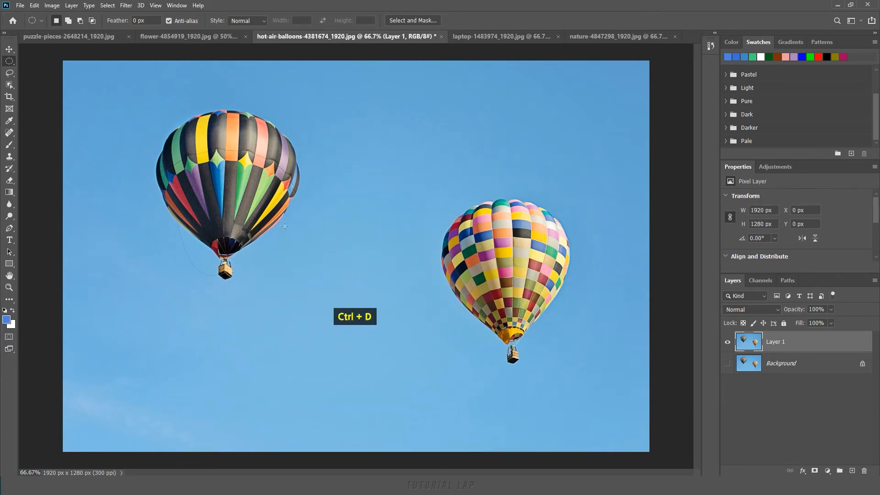
# - Copy the left balloon to a new layer with an elliptical selection about 579 × 623 px, and leave only Layer 1 visible
pyautogui.moveTo(219, 158); pyautogui.dragTo(316, 289)
pyautogui.press('space')
pyautogui.press('space')
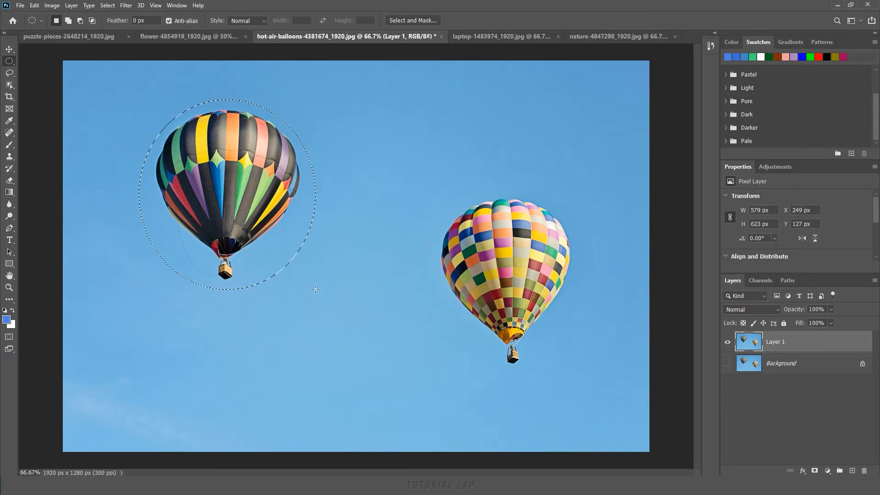
pyautogui.hotkey('ctrl', 'j')
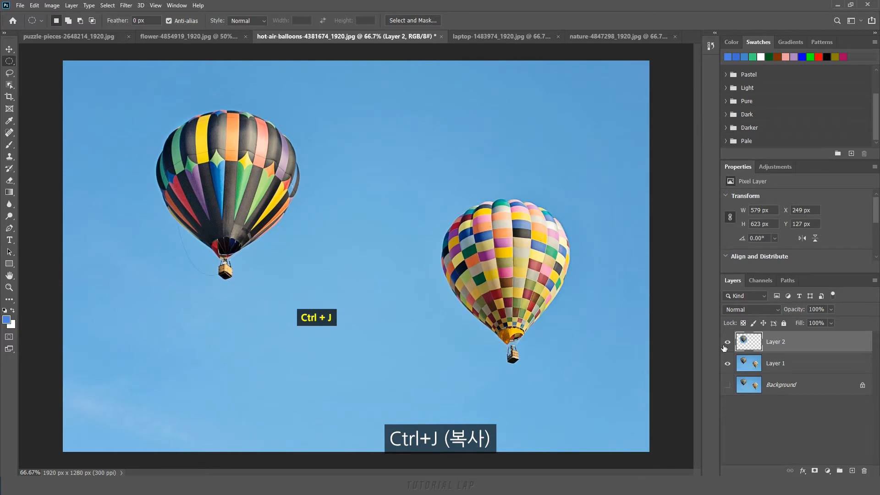
pyautogui.click(728, 364)
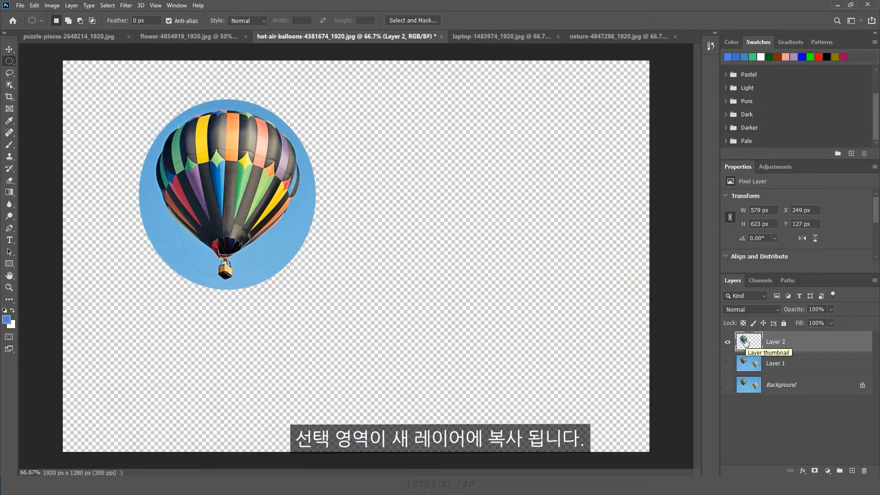
pyautogui.click(728, 342)
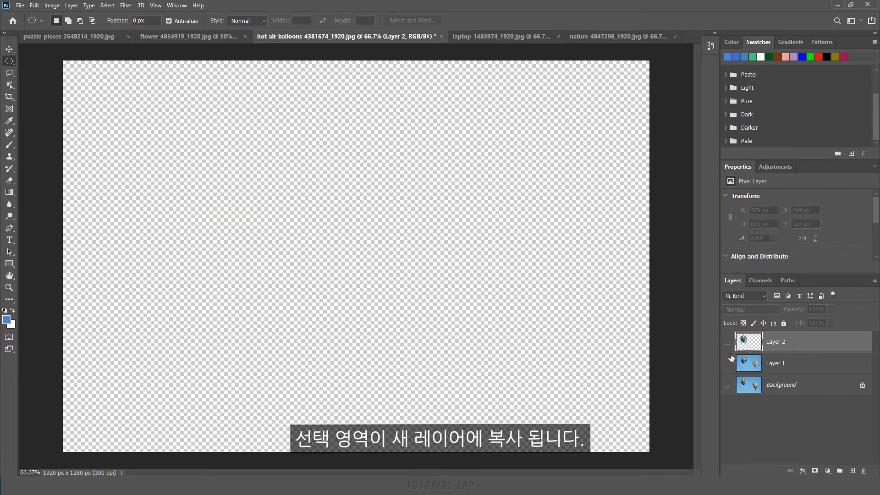
pyautogui.click(728, 365)
# - Select the right balloon with an ellipse about 554 × 638 px and cut it from Layer 1 to a new layer
pyautogui.moveTo(422, 184); pyautogui.dragTo(590, 378)
pyautogui.hotkey('ctrl', 'j')
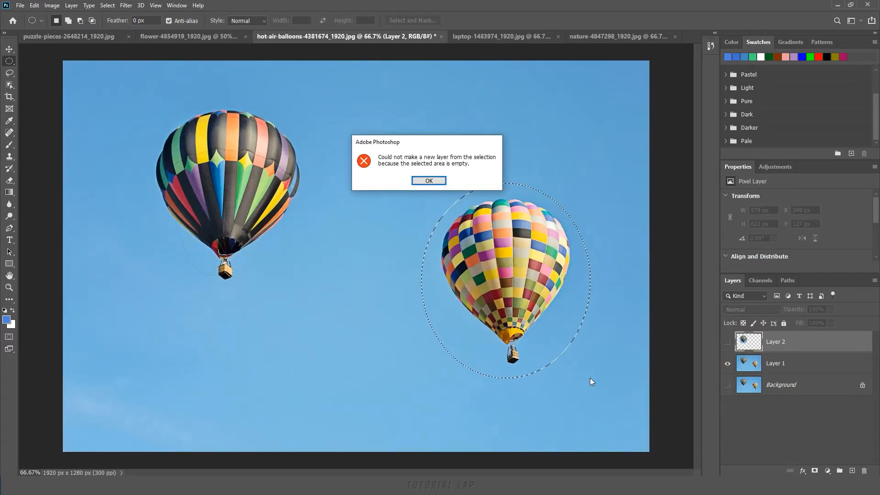
pyautogui.click(440, 182)
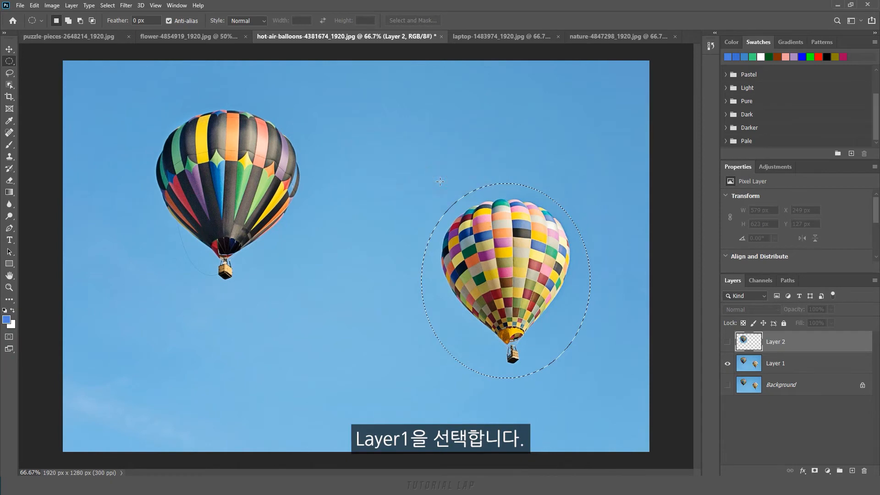
pyautogui.click(807, 370)
pyautogui.hotkey('ctrl', 'shift', 'j')
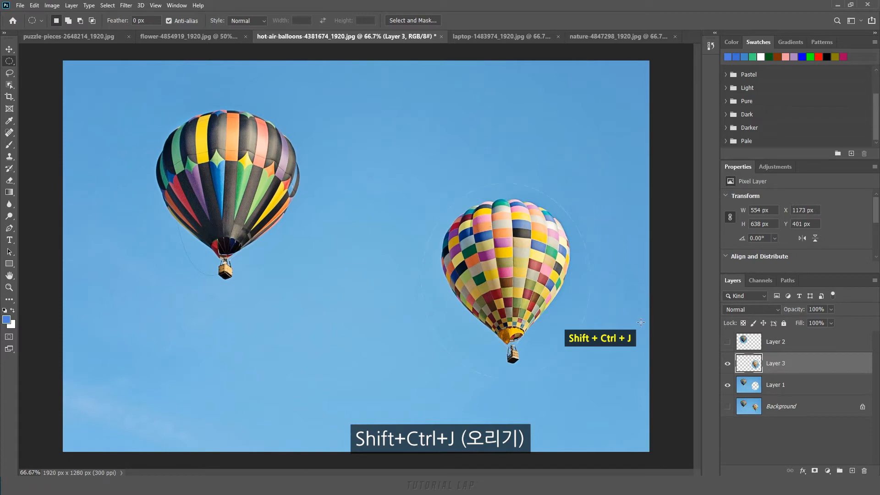
# - Inspect the cut-out balloon layer and the remaining Layer 1 separately, undo the cut and clear the selection
pyautogui.click(729, 364)
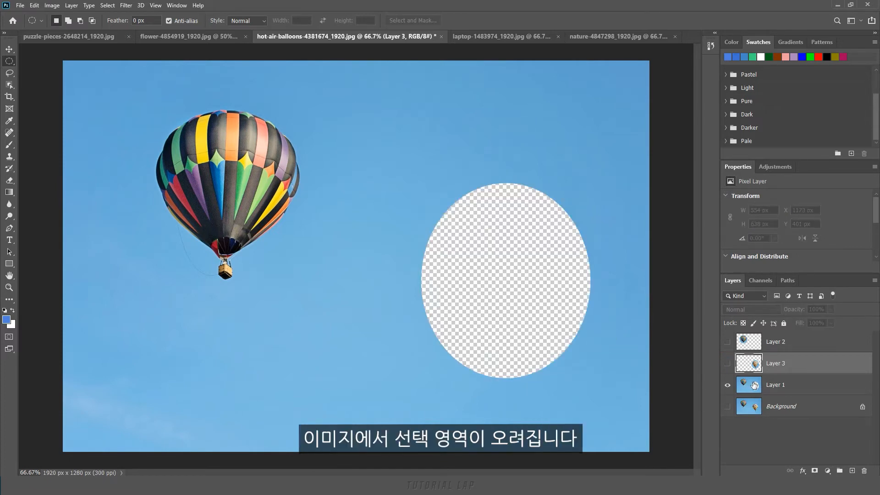
pyautogui.click(728, 364)
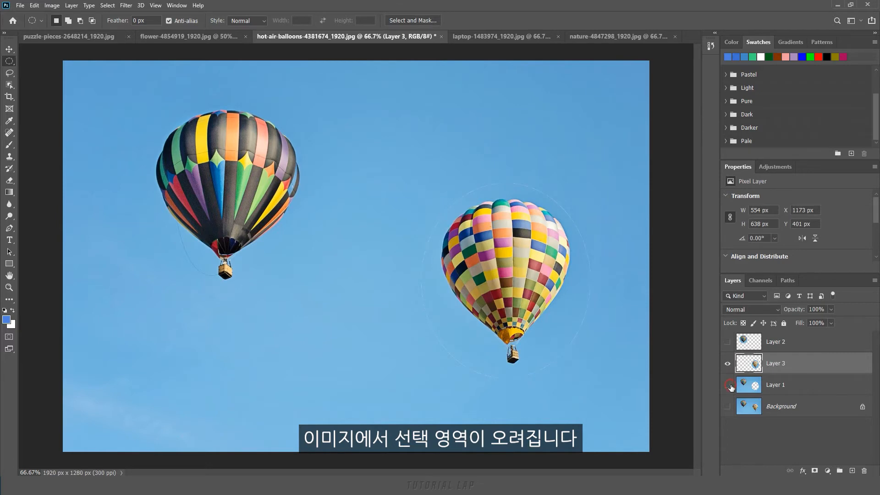
pyautogui.click(729, 385)
pyautogui.click(728, 365)
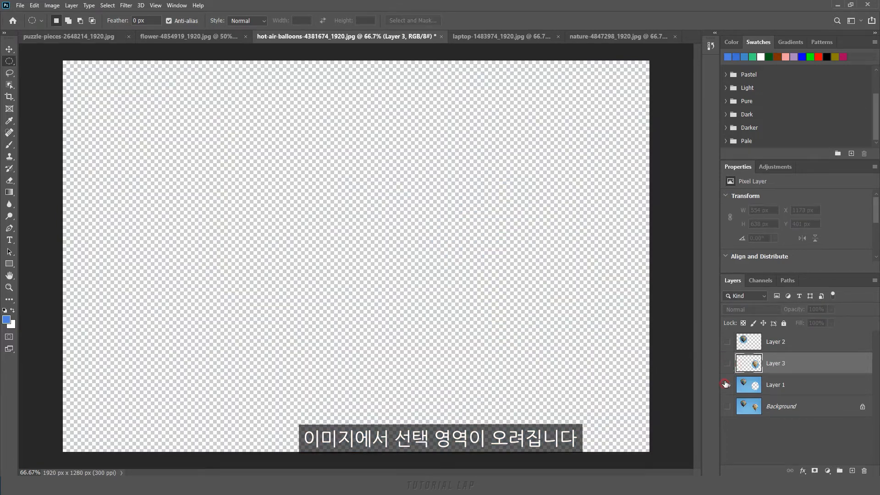
pyautogui.click(727, 385)
pyautogui.click(728, 364)
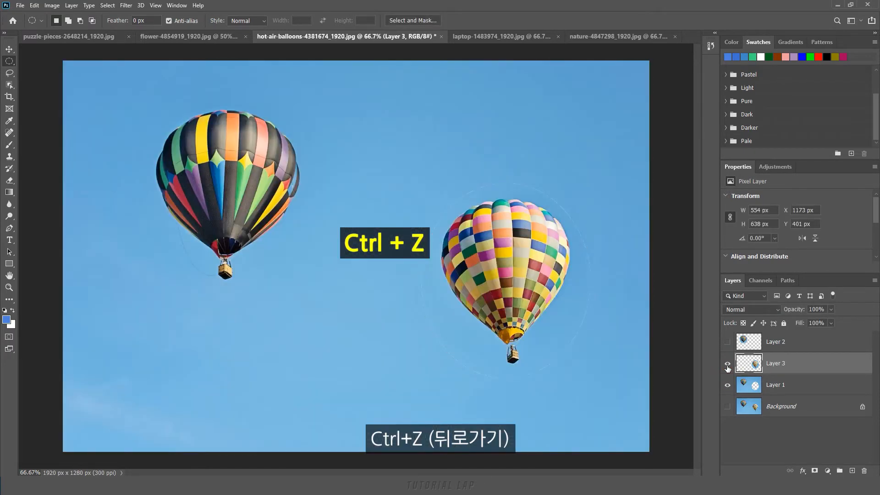
pyautogui.hotkey('ctrl', 'z')
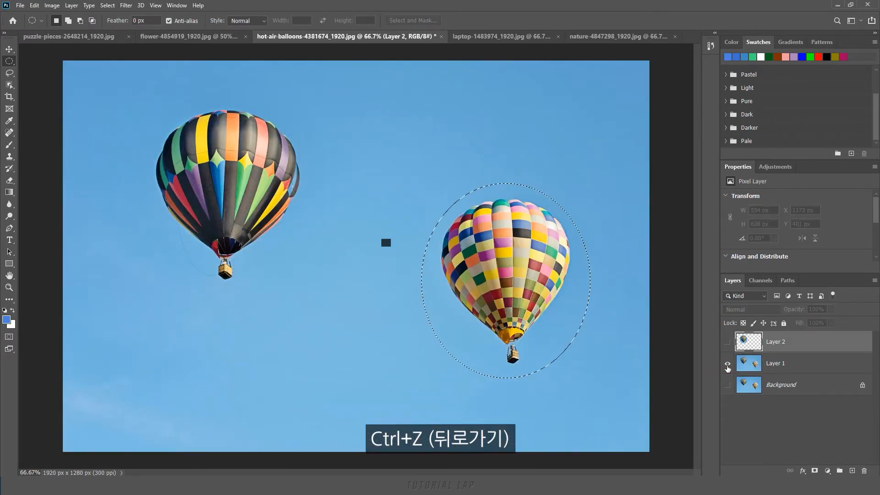
pyautogui.hotkey('ctrl', 'd')
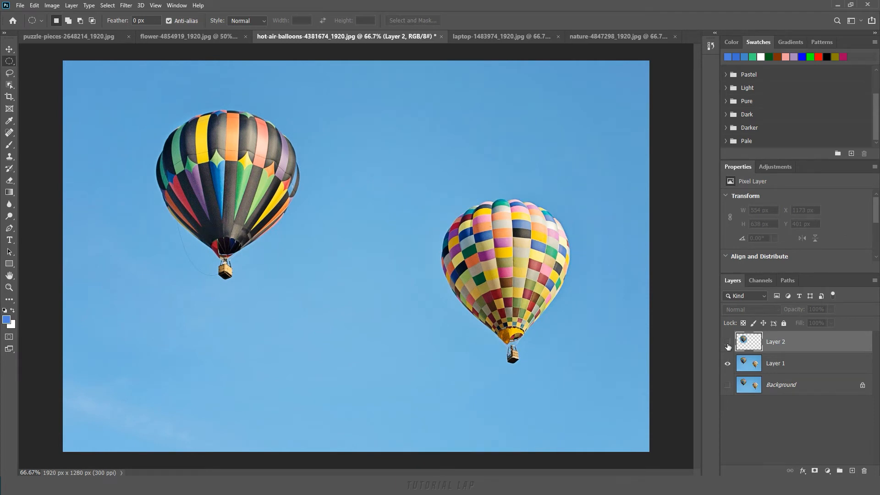
# - View the balloon copy on Layer 2 in isolation, and return to showing only Layer 1
pyautogui.click(728, 365)
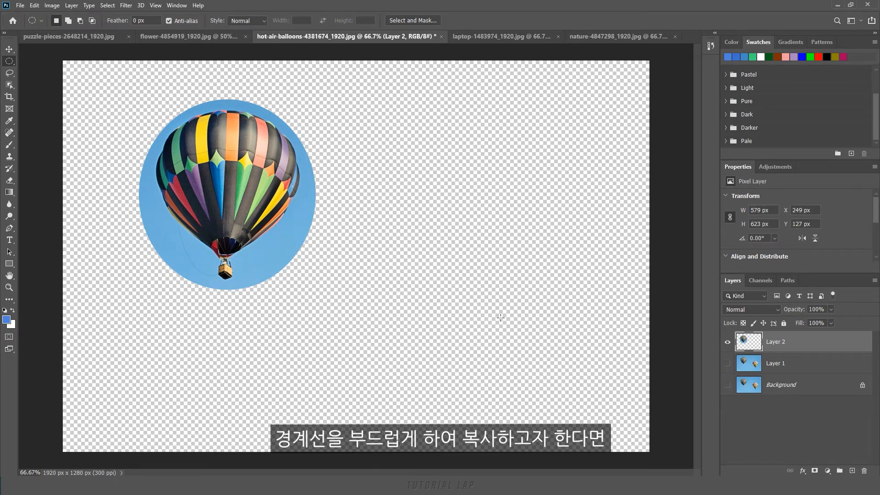
pyautogui.click(728, 343)
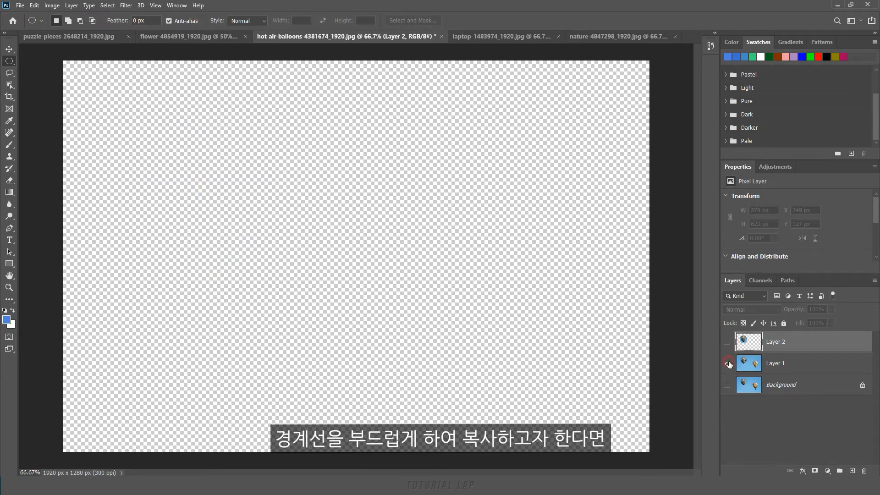
pyautogui.click(729, 364)
# - Copy the left balloon from Layer 1 to a new layer using an elliptical selection with a 30 px feather
pyautogui.click(800, 364)
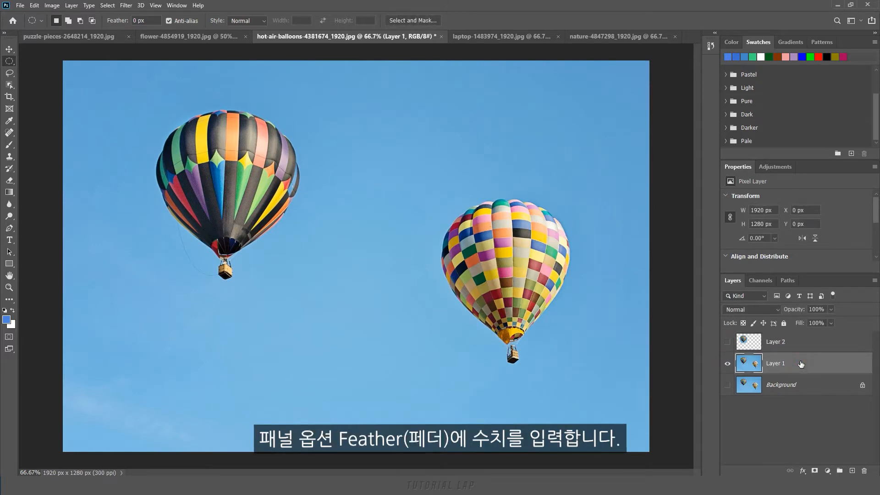
pyautogui.doubleClick(145, 20)
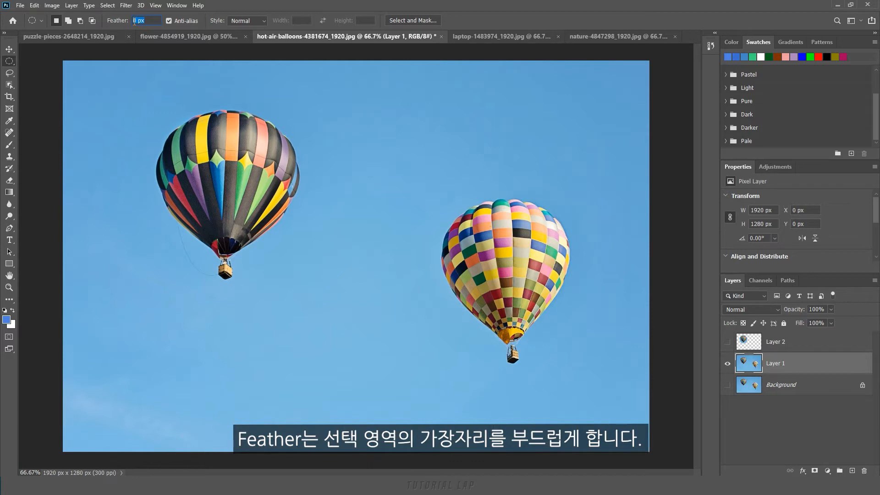
pyautogui.moveTo(155, 101); pyautogui.dragTo(312, 292)
pyautogui.hotkey('ctrl', 'j')
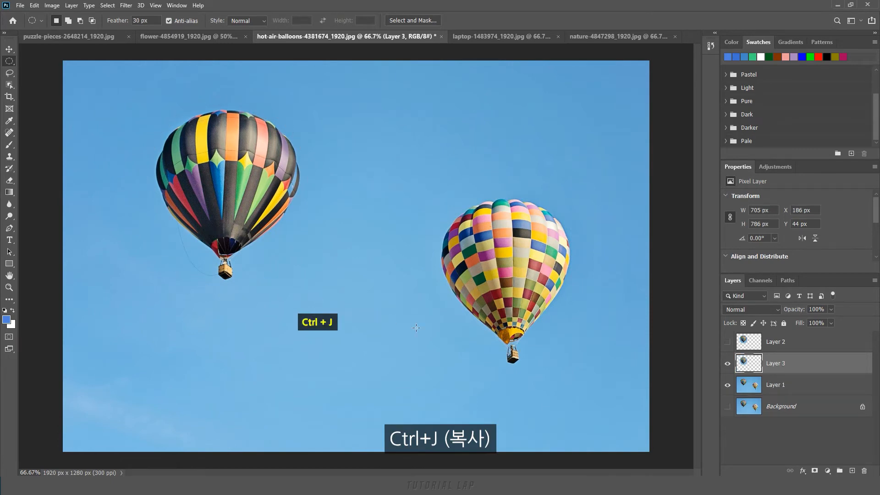
# - Compare the edges of the feathered balloon copy on Layer 3 with the unfeathered copy on Layer 2, viewing each alone
pyautogui.click(727, 387)
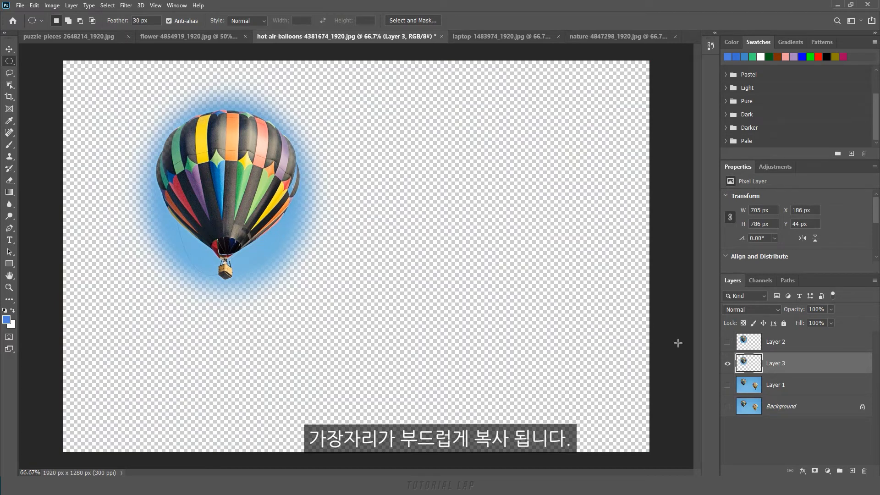
pyautogui.click(727, 364)
pyautogui.click(726, 344)
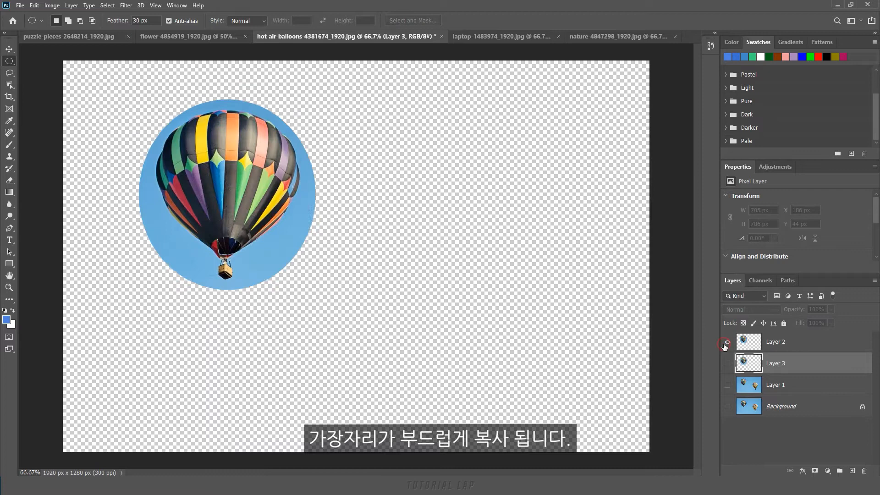
pyautogui.click(725, 343)
pyautogui.click(728, 364)
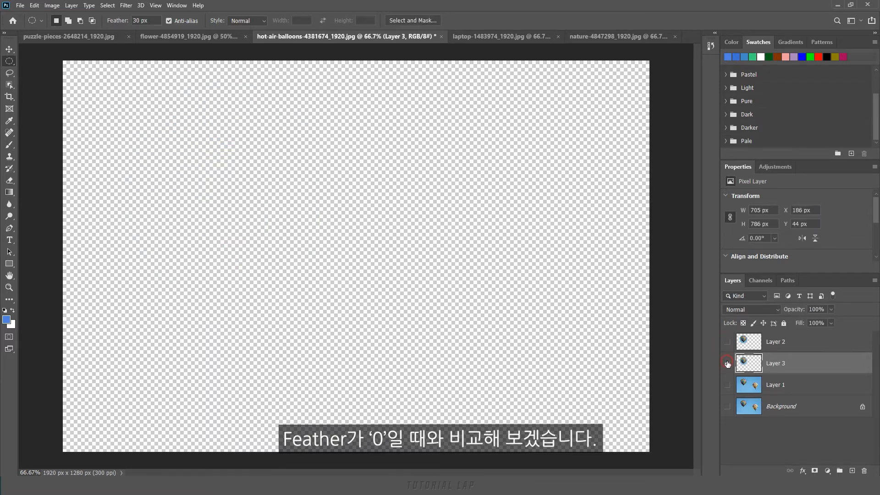
pyautogui.click(727, 364)
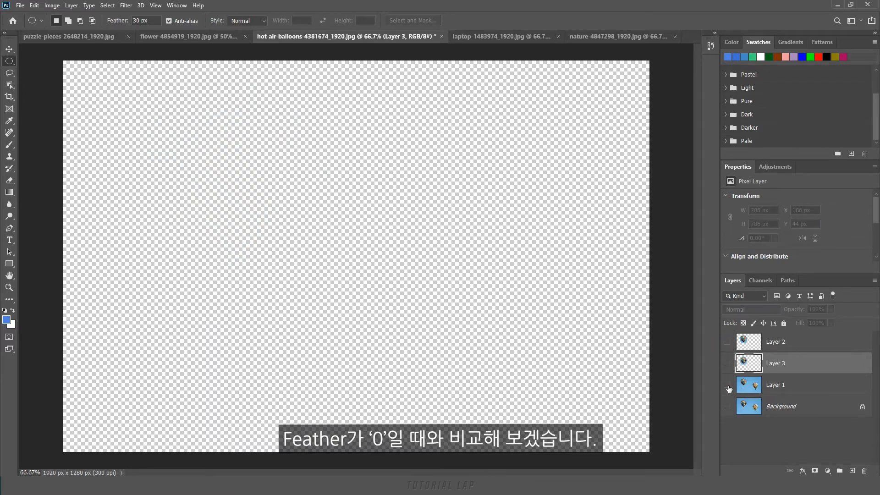
# - Select the left balloon on Layer 1 with a 30 px feathered ellipse, try moving the selected pixels toward the centre, and undo the move
pyautogui.click(728, 386)
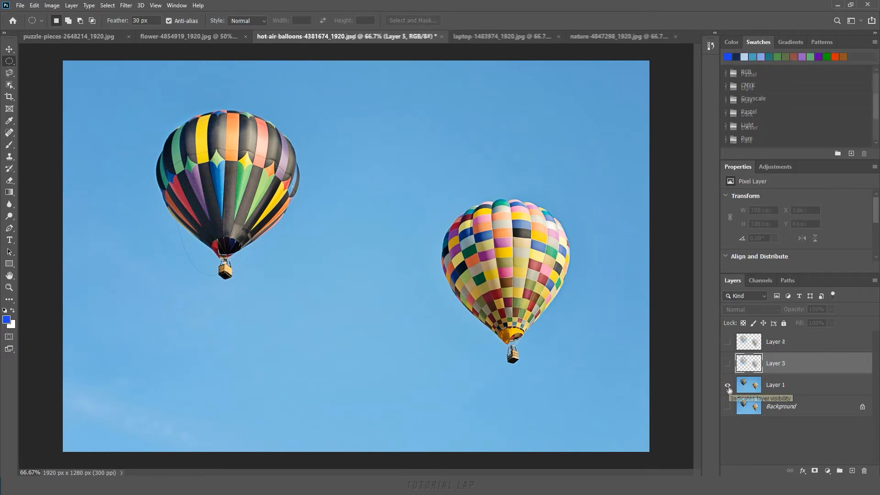
pyautogui.click(801, 388)
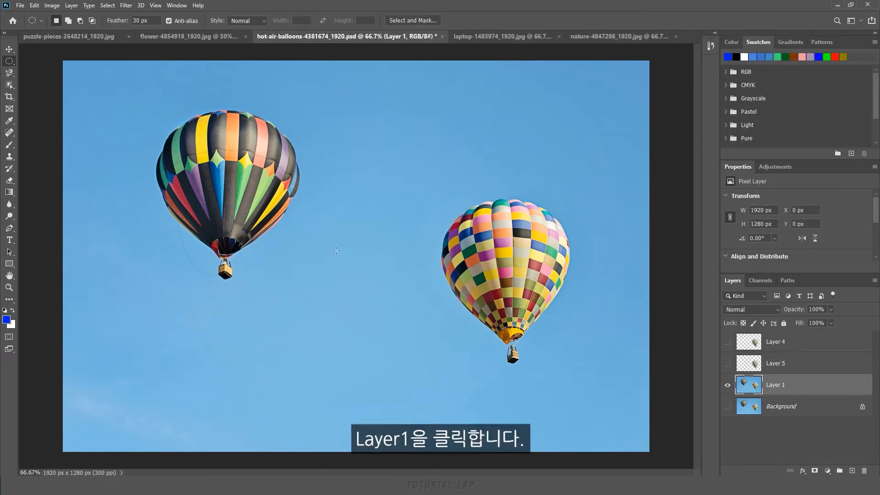
pyautogui.moveTo(142, 92); pyautogui.dragTo(311, 293)
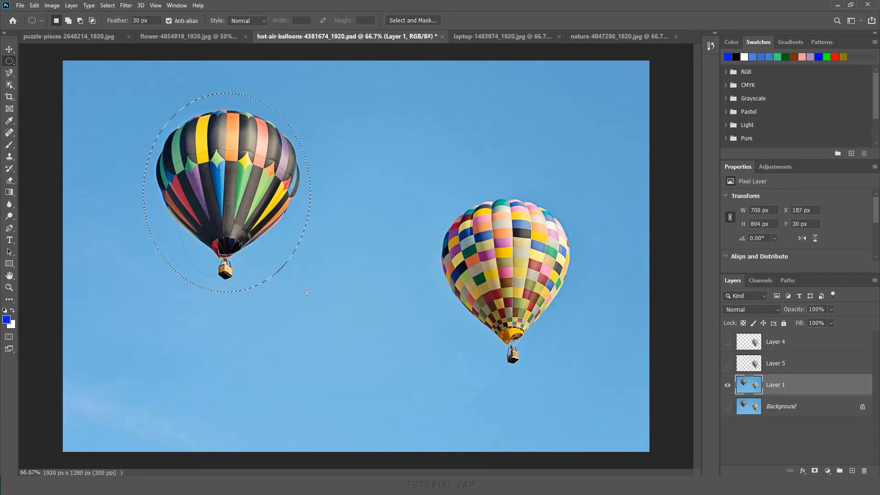
pyautogui.press('ctrl')
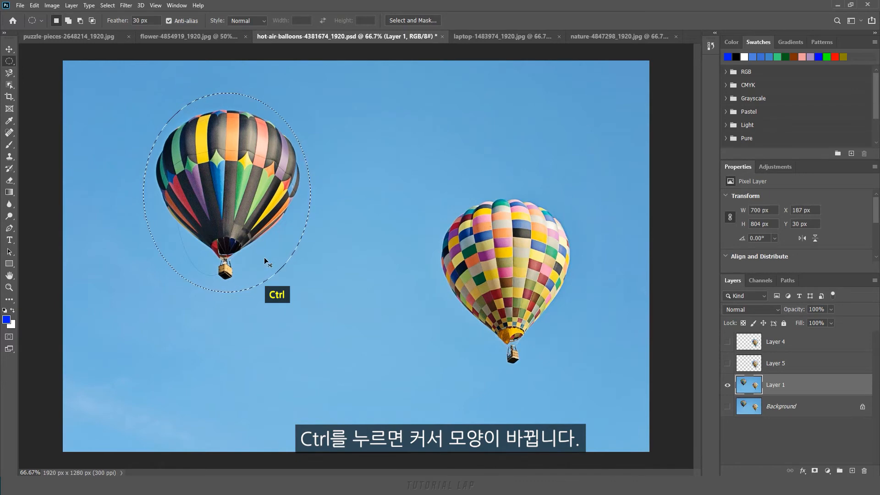
pyautogui.moveTo(270, 267); pyautogui.dragTo(399, 398)
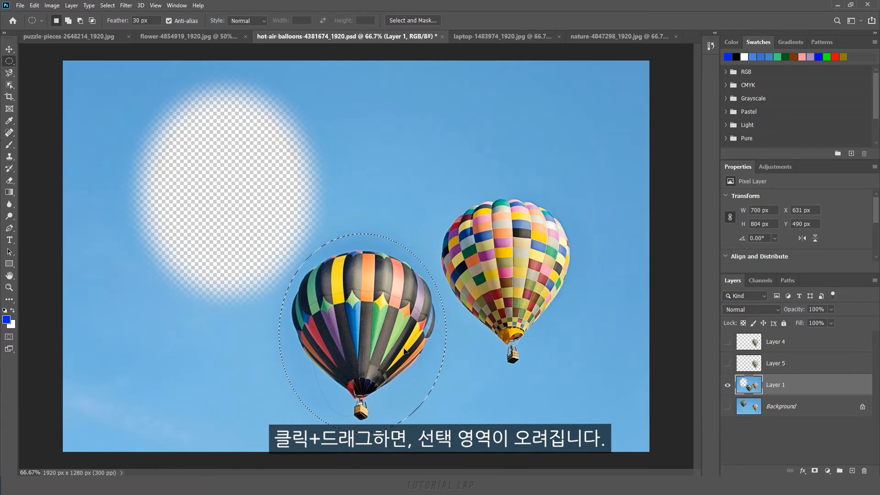
pyautogui.hotkey('ctrl', 'z')
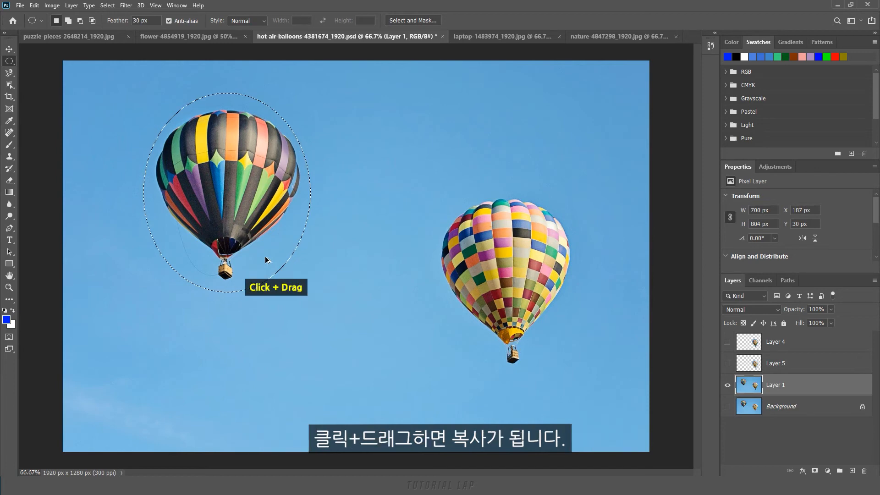
# - Try placing a copy of the selected balloon lower and nearer the image centre, undo the copy and clear the selection
pyautogui.moveTo(266, 260); pyautogui.dragTo(386, 387)
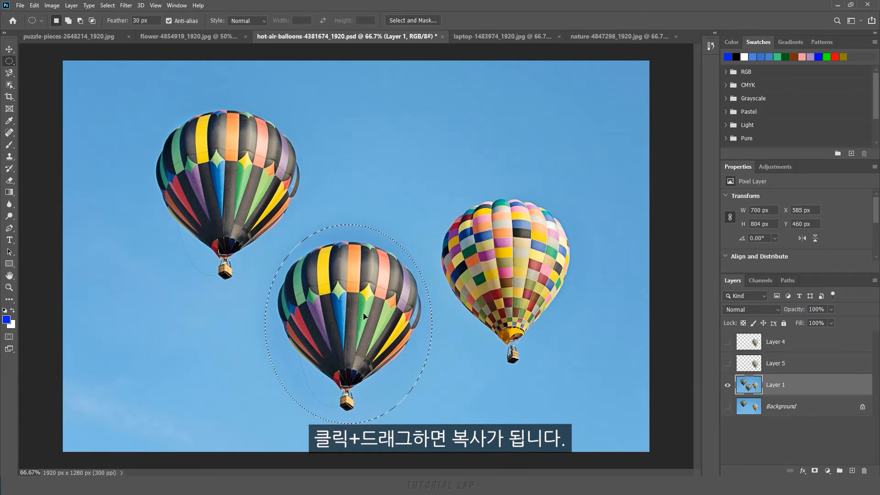
pyautogui.hotkey('ctrl', 'z')
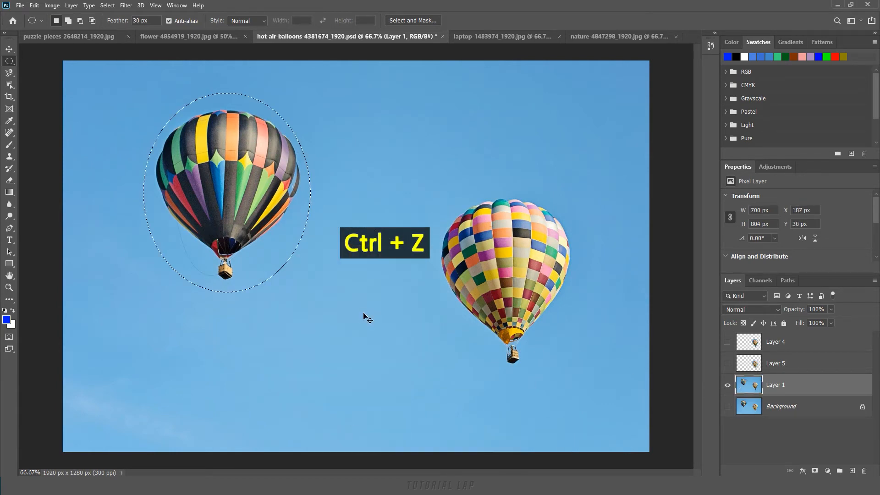
pyautogui.hotkey('ctrl', 'd')
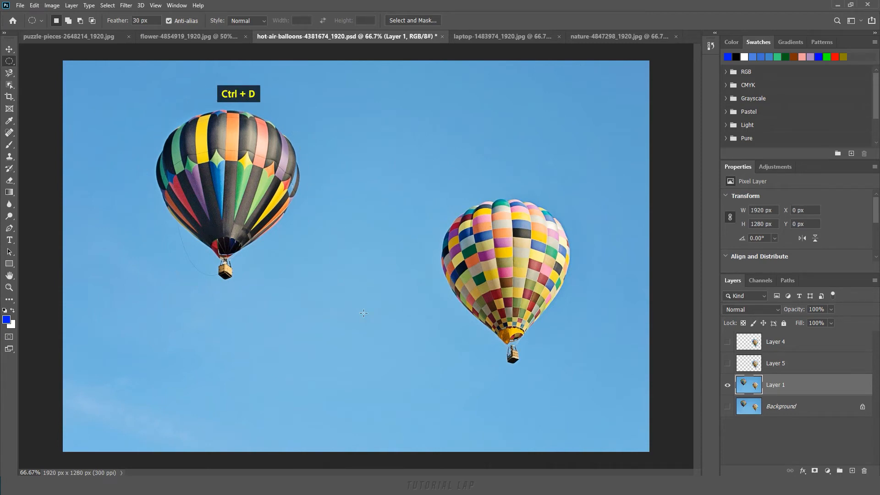
# - Show only Layer 3 and move its feathered balloon into the laptop image, between Layer 0 and Layer 1
pyautogui.click(802, 365)
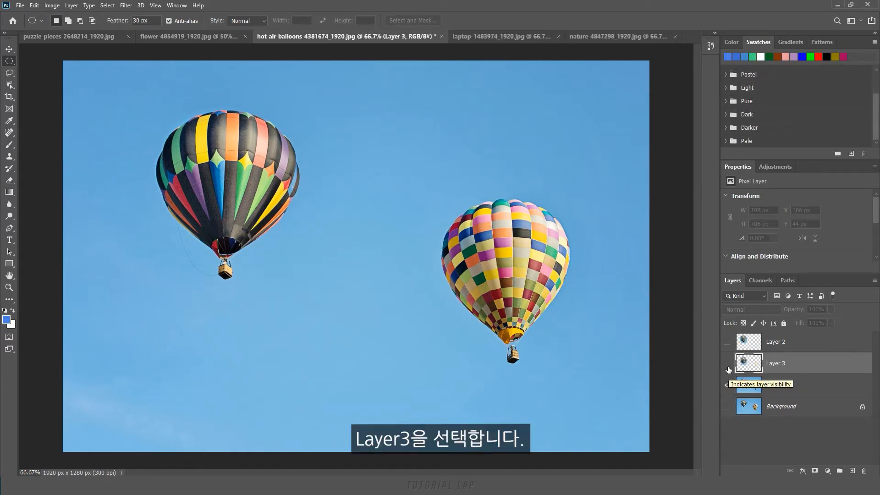
pyautogui.click(728, 365)
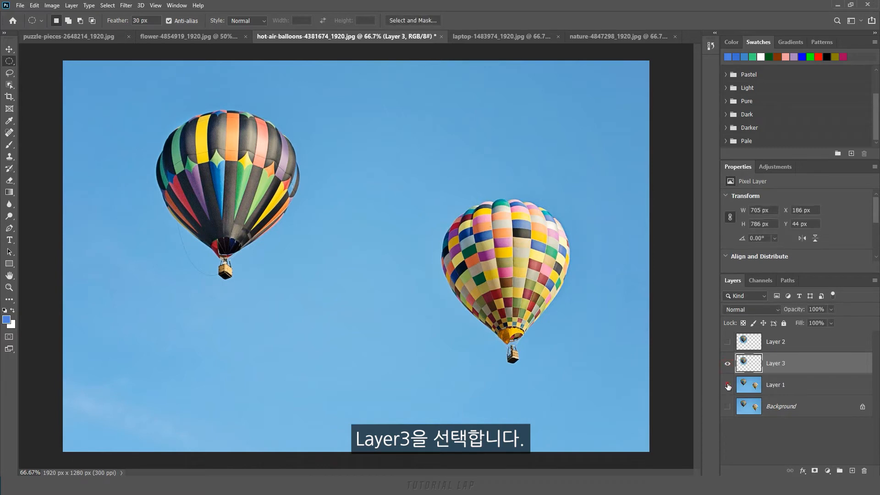
pyautogui.click(728, 386)
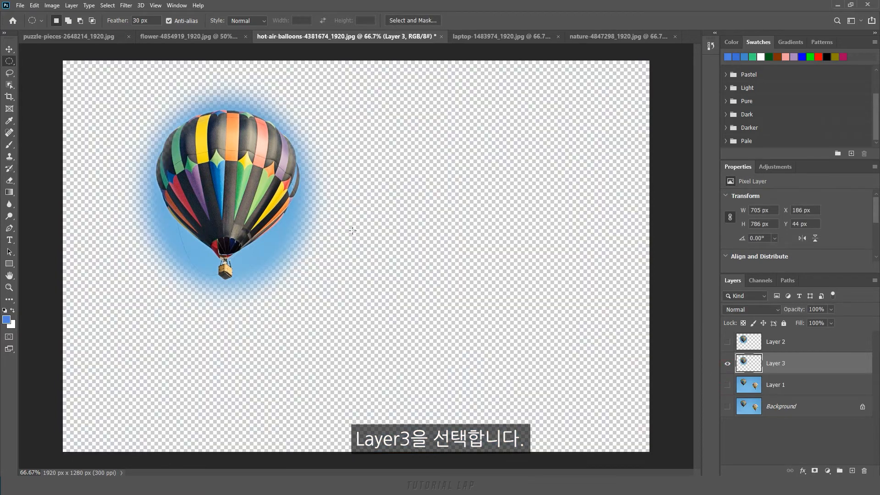
pyautogui.press('v')
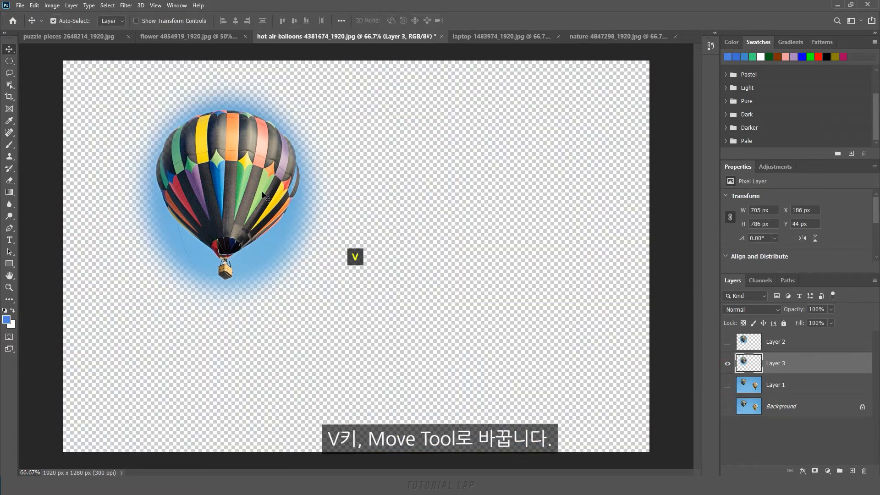
pyautogui.moveTo(263, 193); pyautogui.dragTo(357, 283)
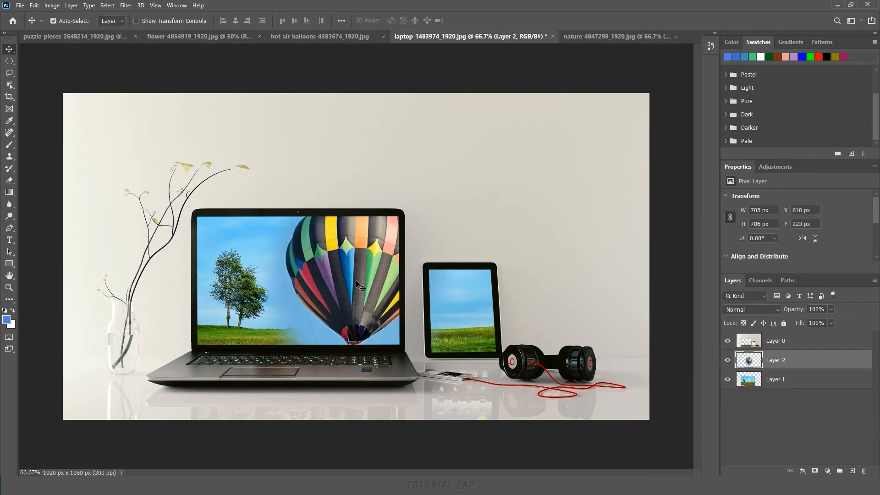
# - Scale the balloon down to about 124 by 137 px and place it in the sky near the top of the laptop screen
pyautogui.hotkey('ctrl', 't')
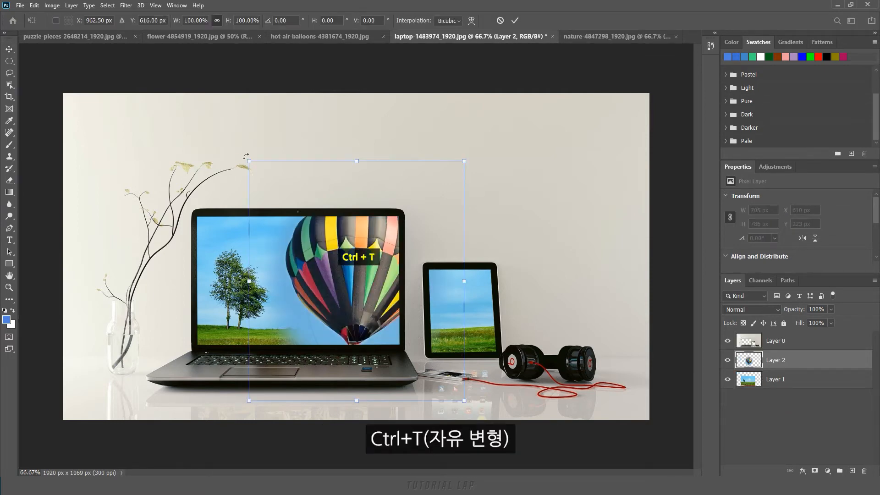
pyautogui.moveTo(249, 161); pyautogui.dragTo(370, 296)
pyautogui.moveTo(436, 343); pyautogui.dragTo(362, 267)
pyautogui.moveTo(388, 325); pyautogui.dragTo(343, 269)
pyautogui.click(514, 22)
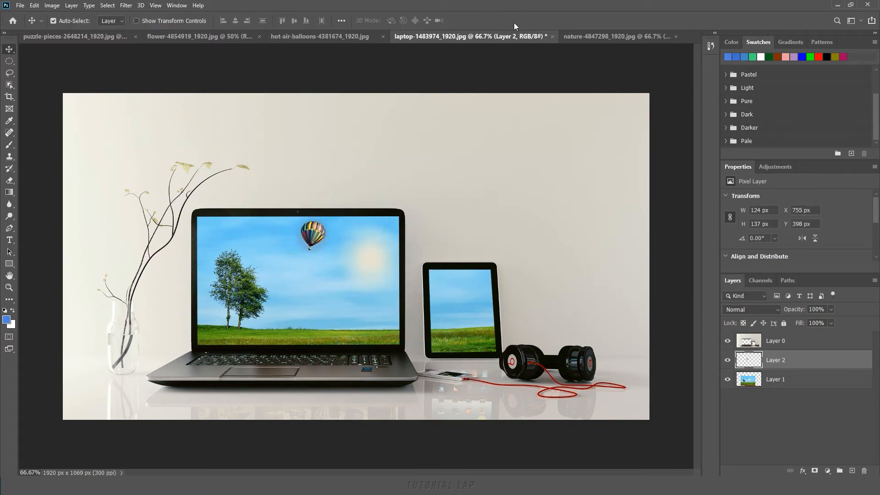
# - Switch back to the hot-air-balloons image, delete Layer 2 and Layer 3, and make Layer 1 visible
pyautogui.press('l')
pyautogui.click(357, 35)
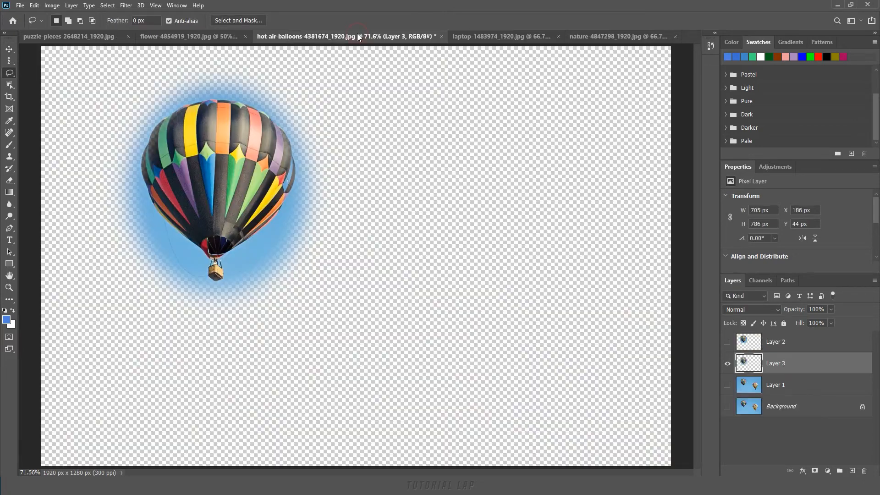
pyautogui.click(812, 348)
pyautogui.keyDown('shift'); pyautogui.click(817, 363); pyautogui.keyUp('shift')
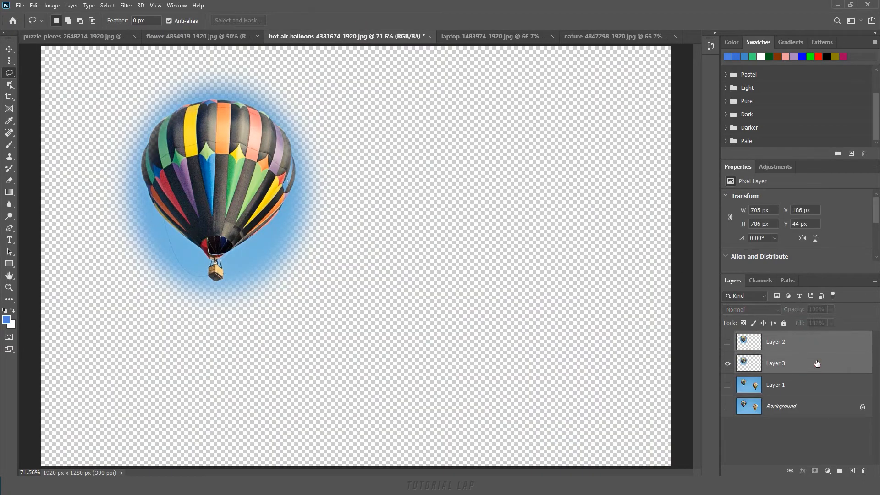
pyautogui.moveTo(820, 364); pyautogui.dragTo(865, 472)
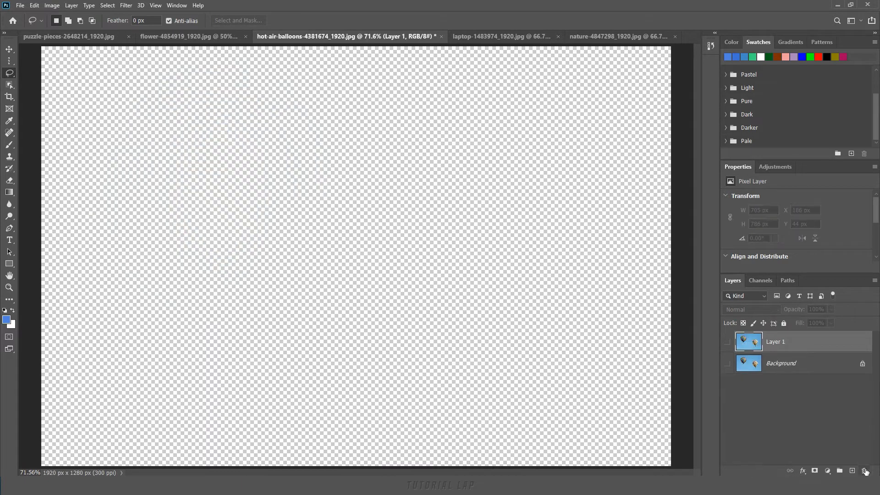
pyautogui.click(728, 342)
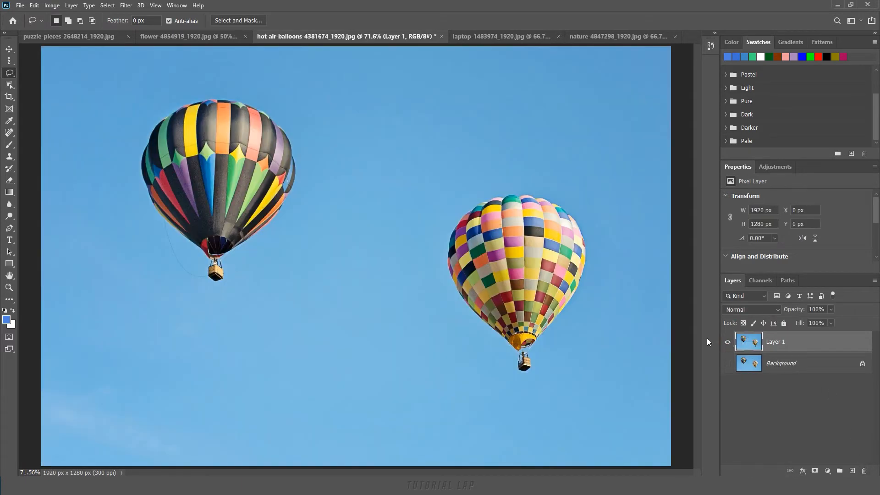
# - Copy a single pixel row crossing both balloons from Layer 1 to a new layer, and hide Layer 1
pyautogui.click(9, 62)
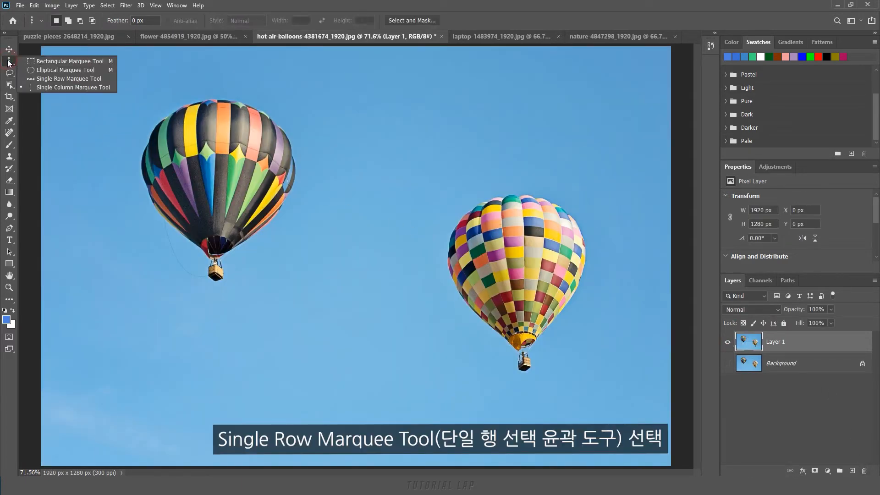
pyautogui.click(50, 79)
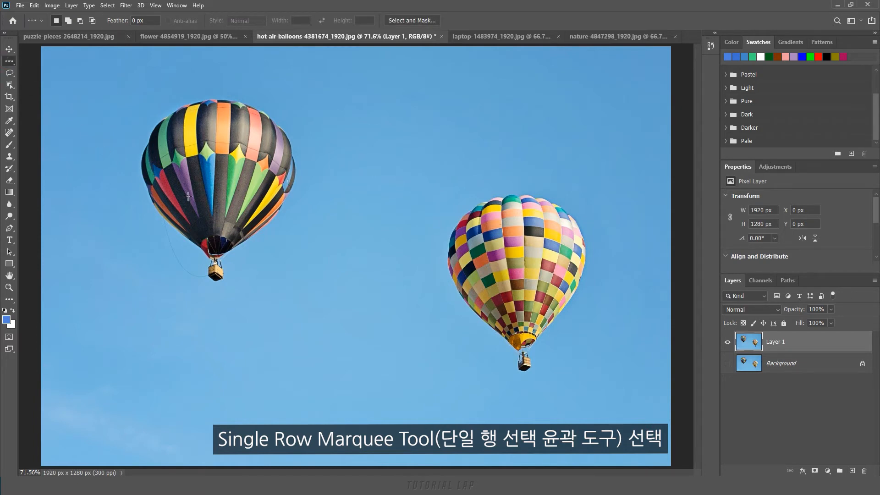
pyautogui.click(245, 209)
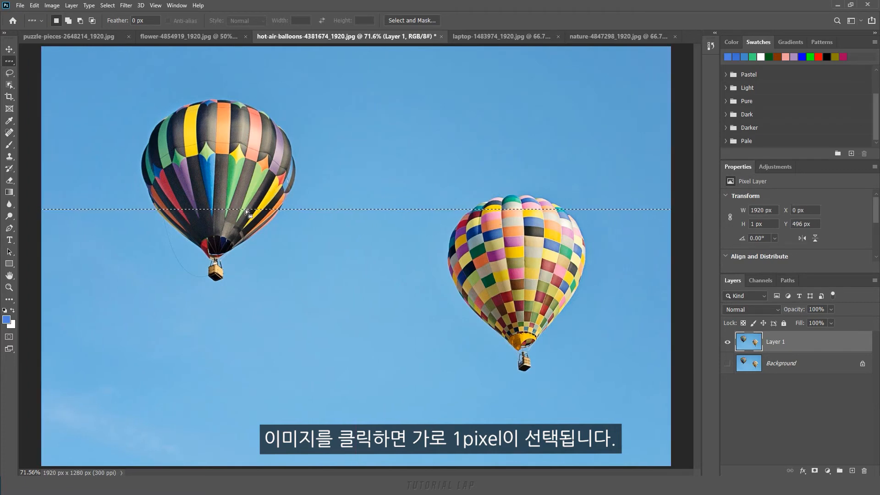
pyautogui.hotkey('ctrl', 'j')
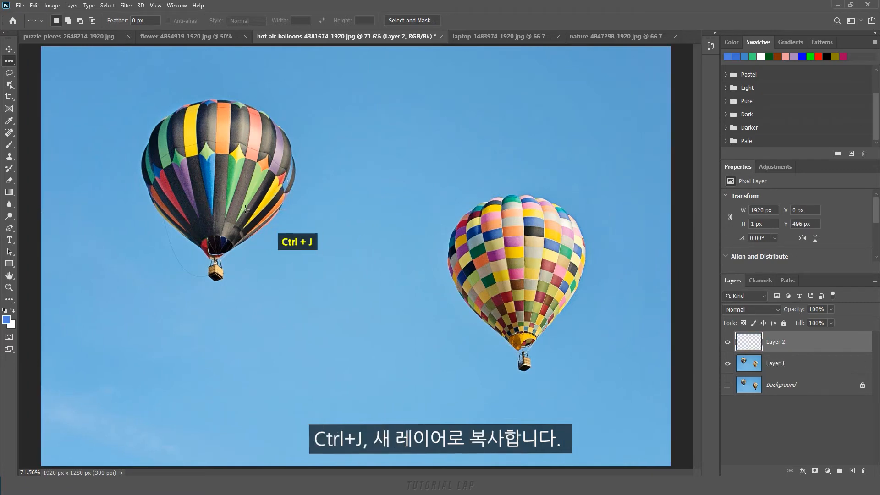
pyautogui.click(728, 363)
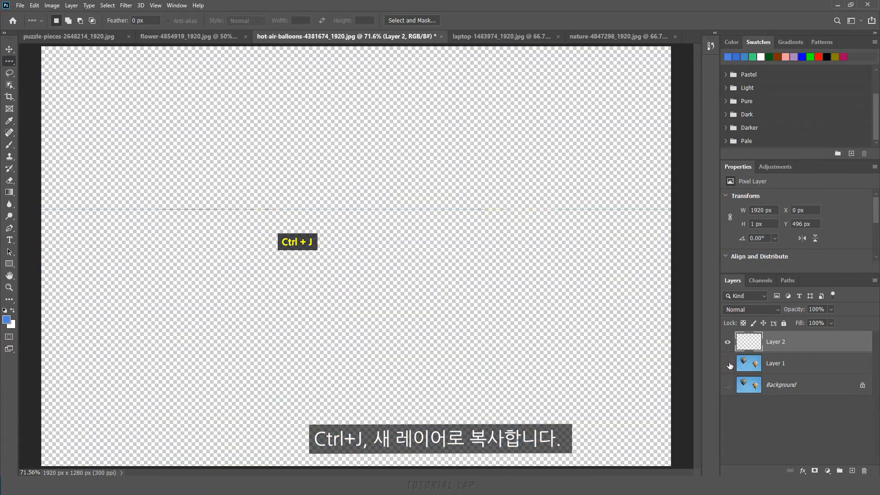
# - Free-transform the pixel row on Layer 2 with the aspect ratio unlocked, stretching it vertically to fill the whole canvas
pyautogui.moveTo(379, 227); pyautogui.dragTo(442, 282)
pyautogui.moveTo(243, 226); pyautogui.dragTo(569, 306)
pyautogui.moveTo(240, 281); pyautogui.dragTo(470, 295)
pyautogui.hotkey('ctrl', '0')
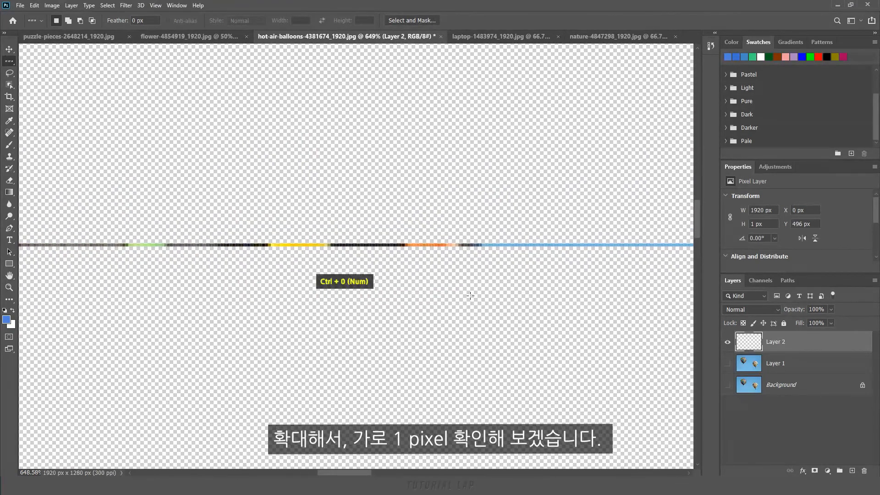
pyautogui.hotkey('ctrl', 't')
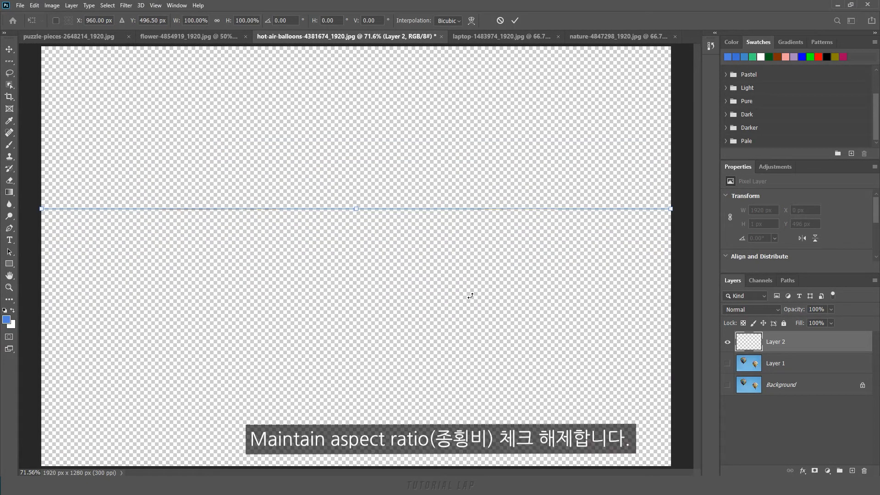
pyautogui.click(216, 21)
pyautogui.moveTo(356, 208); pyautogui.dragTo(374, 465)
pyautogui.moveTo(355, 210); pyautogui.dragTo(369, 45)
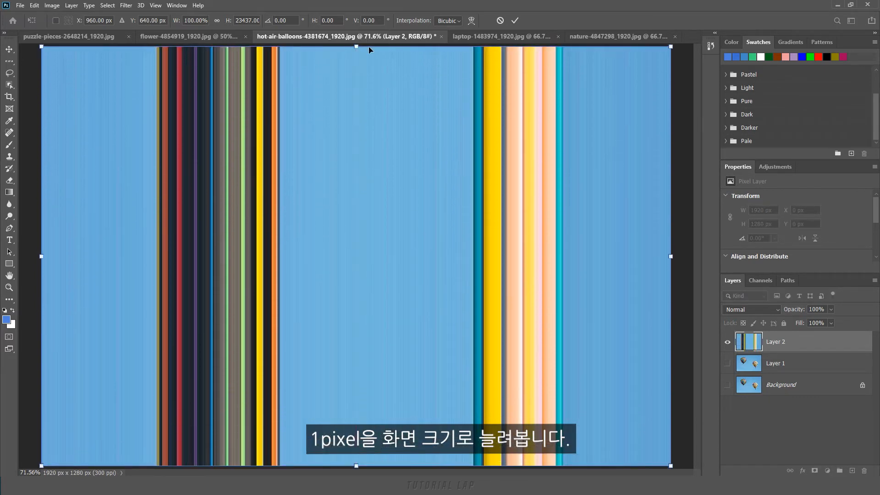
pyautogui.click(512, 21)
# - Hide Layer 2, copy a single pixel column through the right balloon from Layer 1 to a new layer, and show only that copy
pyautogui.click(729, 343)
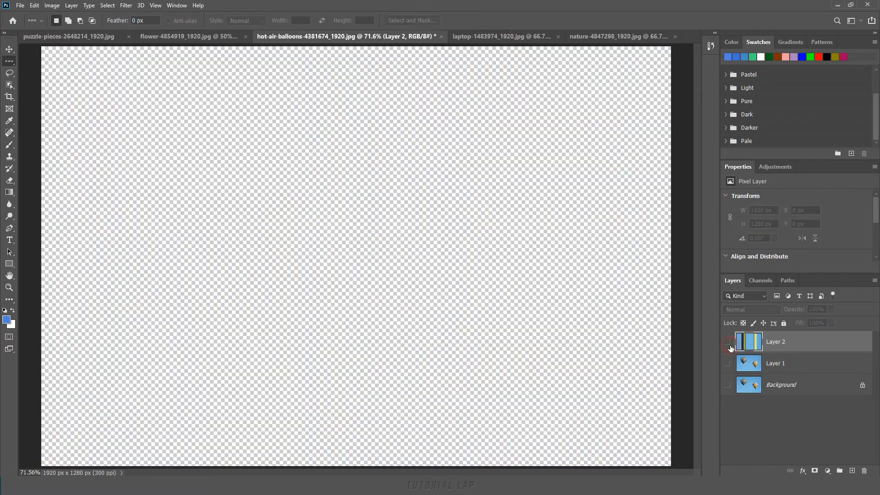
pyautogui.click(728, 365)
pyautogui.click(807, 364)
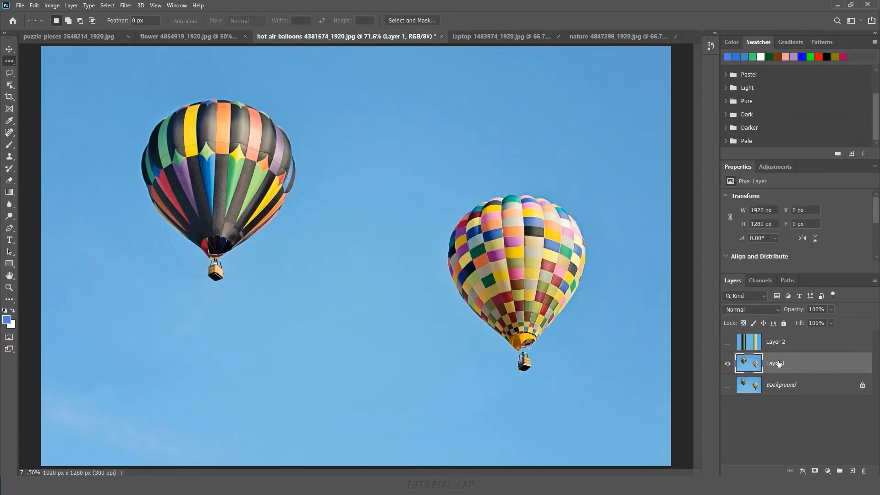
pyautogui.rightClick(13, 66)
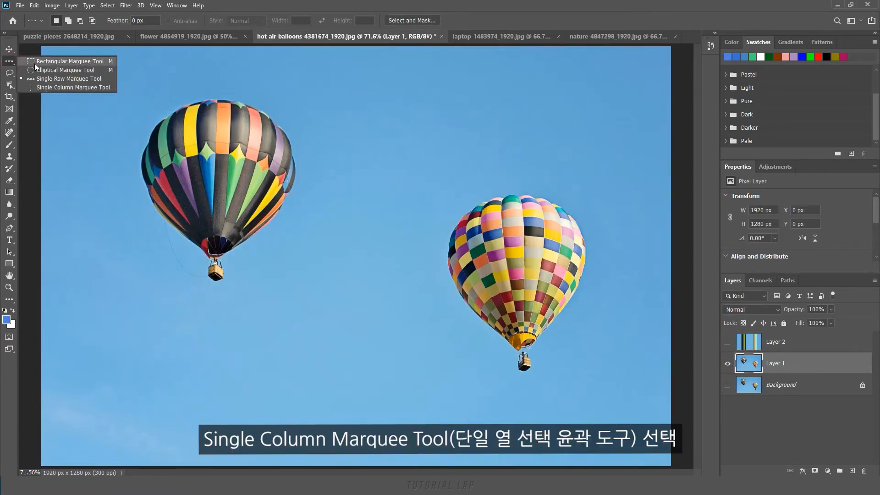
pyautogui.click(45, 87)
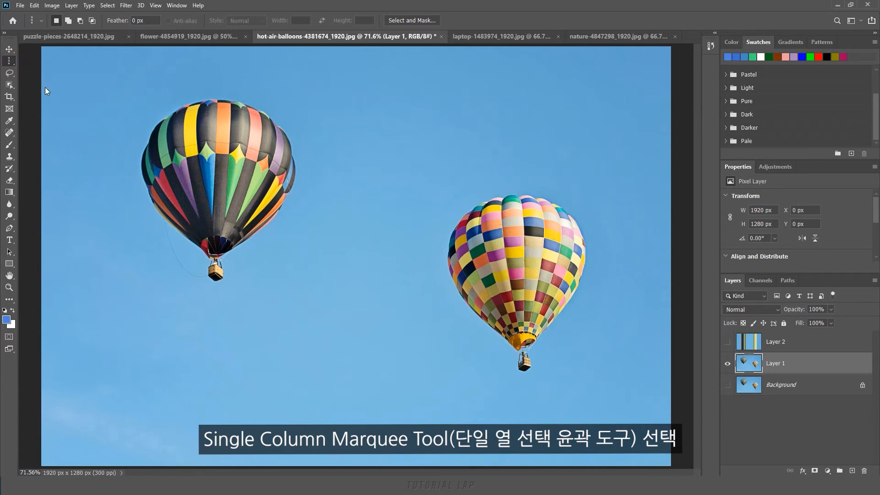
pyautogui.click(500, 274)
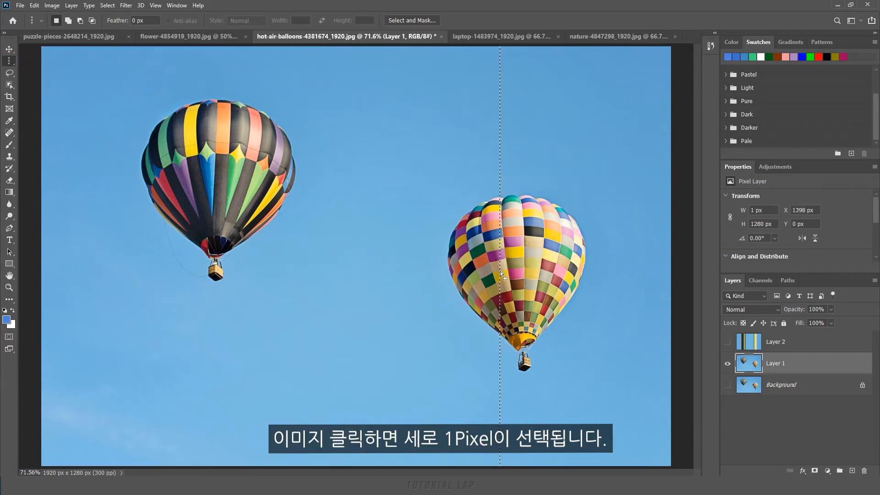
pyautogui.hotkey('ctrl', 'j')
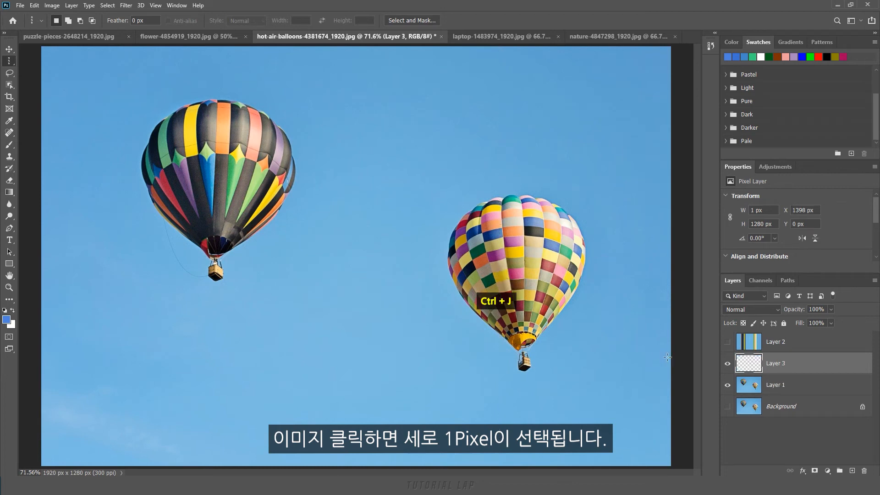
pyautogui.click(728, 386)
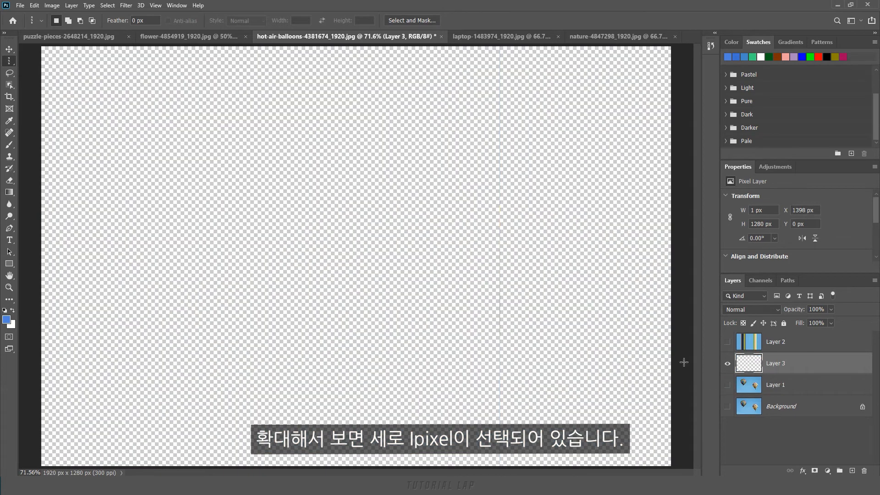
# - Make Layer 1 the active, visible layer and hide Layer 3
pyautogui.moveTo(527, 271); pyautogui.dragTo(613, 366)
pyautogui.moveTo(294, 295); pyautogui.dragTo(349, 295)
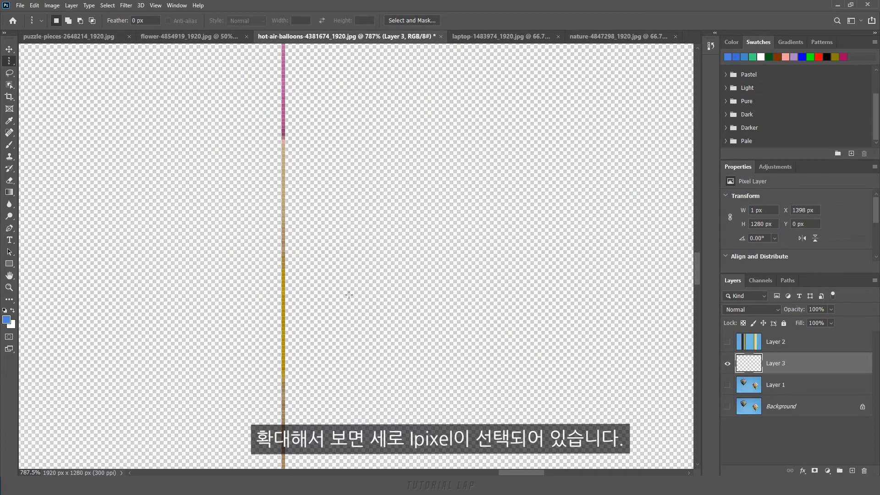
pyautogui.hotkey('ctrl', '0')
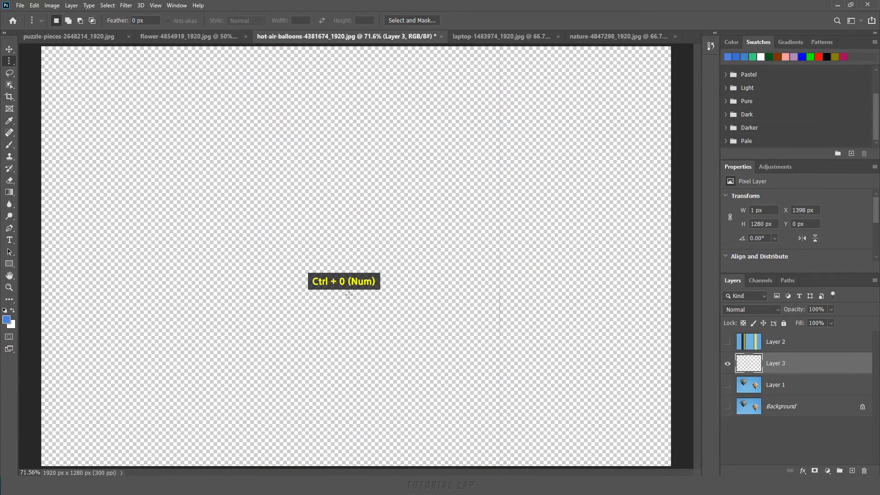
pyautogui.click(786, 386)
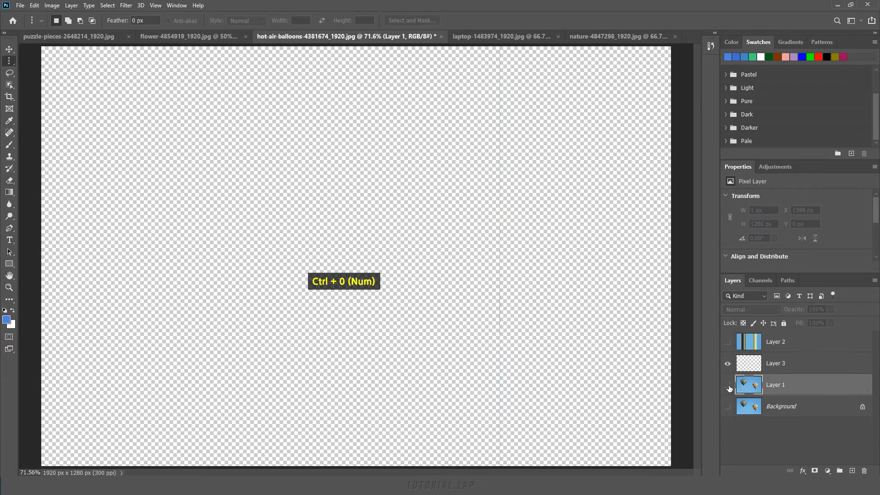
pyautogui.click(728, 385)
pyautogui.click(728, 366)
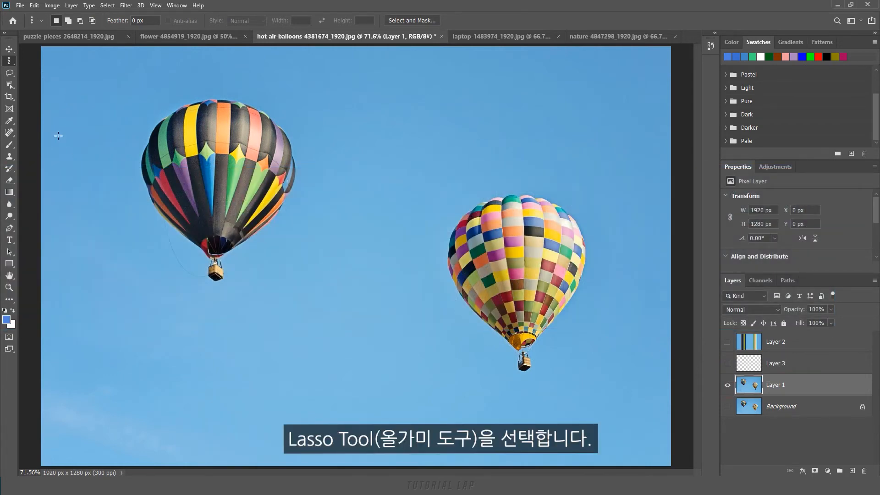
# - Try a freehand Lasso selection around the left balloon and deselect it
pyautogui.click(9, 73)
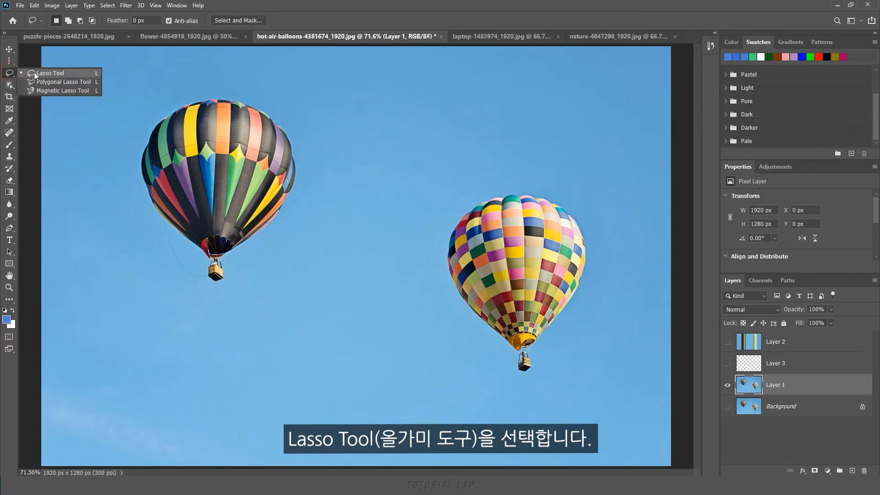
pyautogui.click(46, 73)
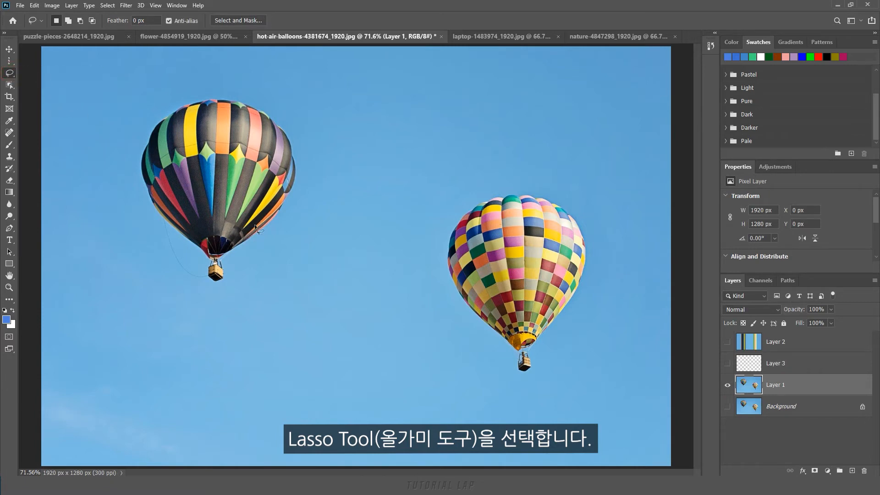
pyautogui.moveTo(296, 194); pyautogui.dragTo(307, 161)
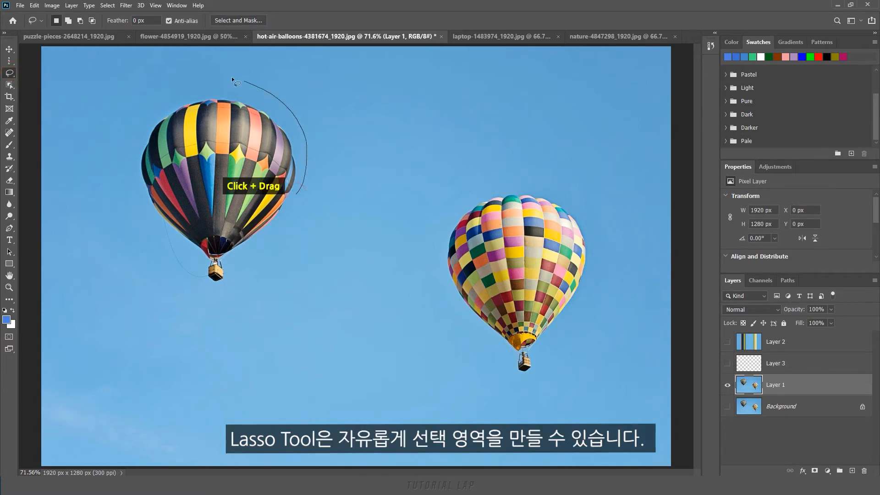
pyautogui.moveTo(302, 191); pyautogui.dragTo(301, 190)
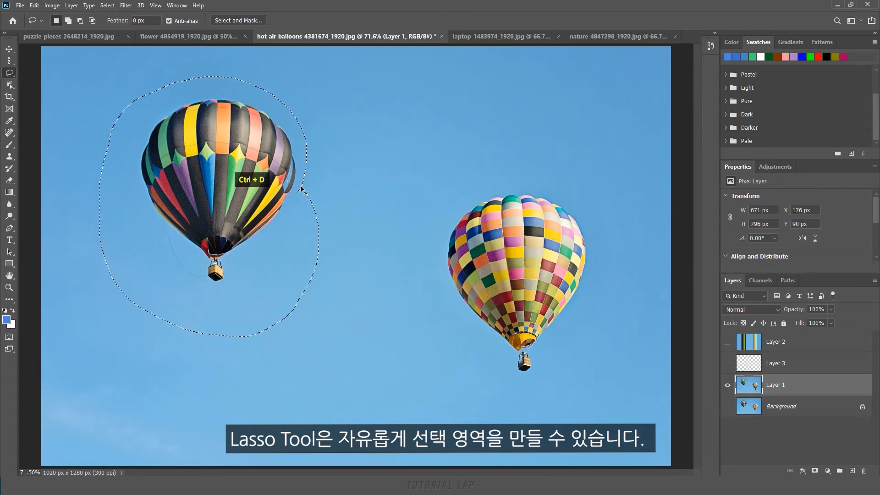
pyautogui.hotkey('ctrl', 'd')
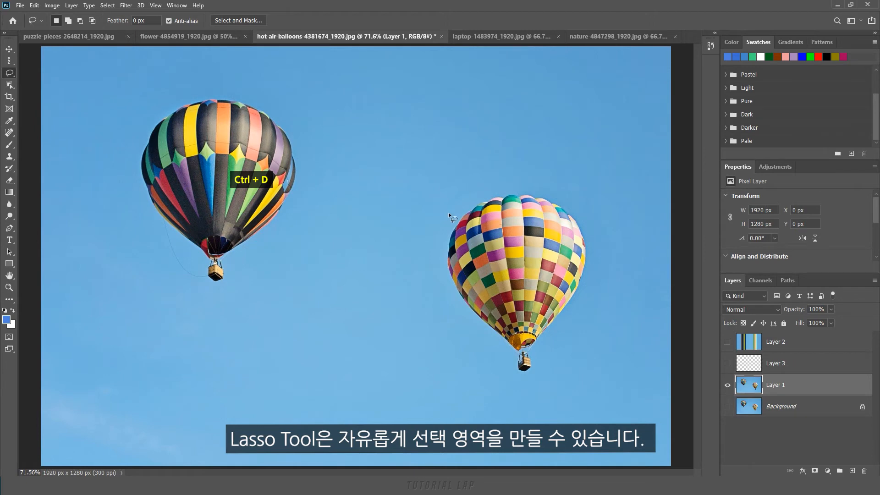
# - Draw a freehand Lasso selection of about 440 × 540 px around the right balloon and expand it by 30 pixels
pyautogui.moveTo(457, 216)
pyautogui.mouseDown()
pyautogui.moveTo(441, 249)
pyautogui.moveTo(475, 316)
pyautogui.moveTo(517, 367)
pyautogui.moveTo(548, 342)
pyautogui.moveTo(584, 234)
pyautogui.moveTo(467, 214)
pyautogui.moveTo(450, 230)
pyautogui.mouseUp()
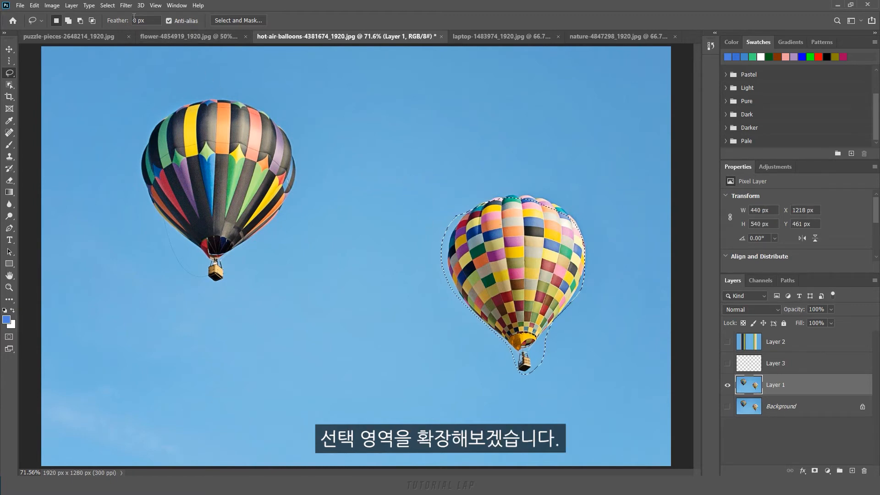
pyautogui.click(108, 6)
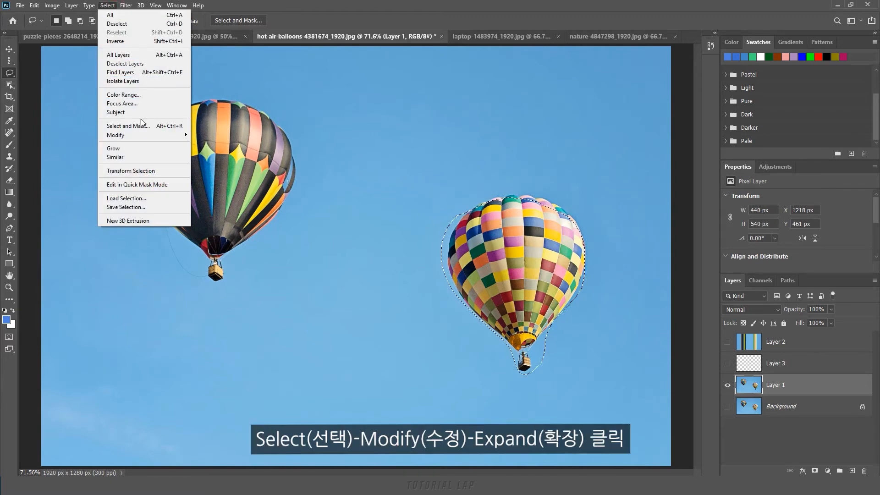
pyautogui.moveTo(145, 138)
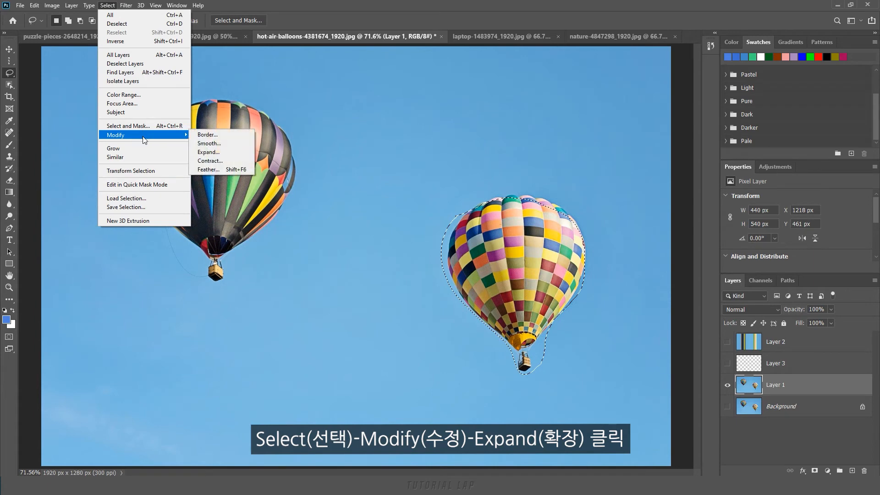
pyautogui.click(216, 152)
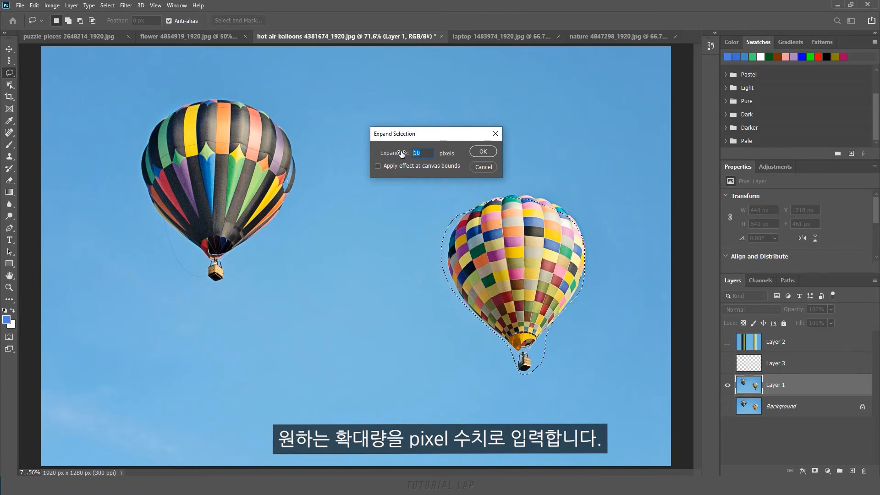
pyautogui.write('30')
pyautogui.click(477, 153)
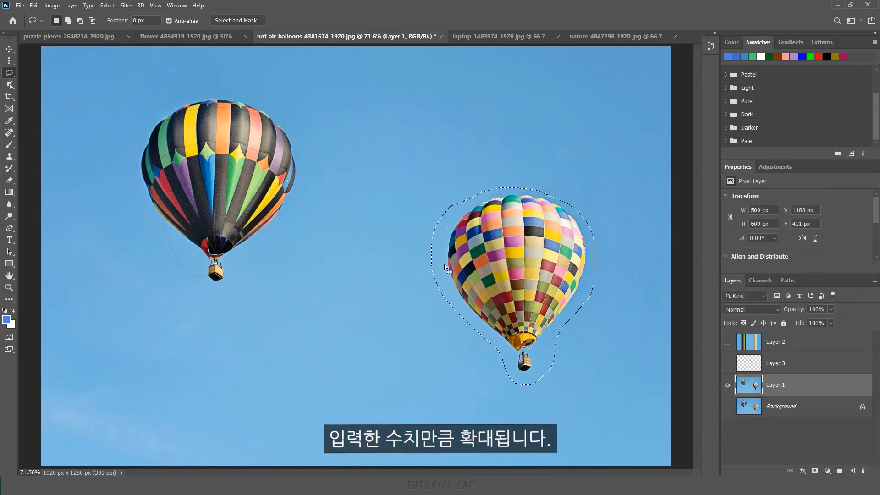
# - Shift the right balloon's selection outline slightly upward and smooth it with a sample radius of 60 pixels
pyautogui.moveTo(512, 288); pyautogui.dragTo(511, 281)
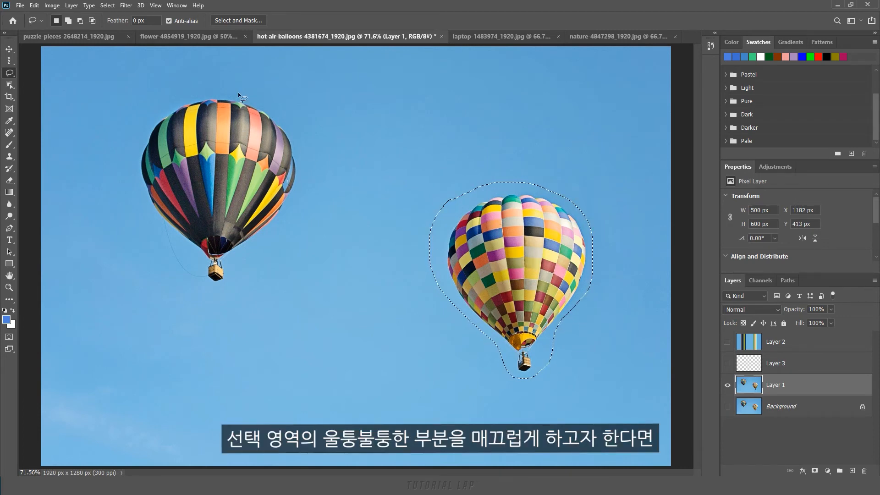
pyautogui.click(107, 5)
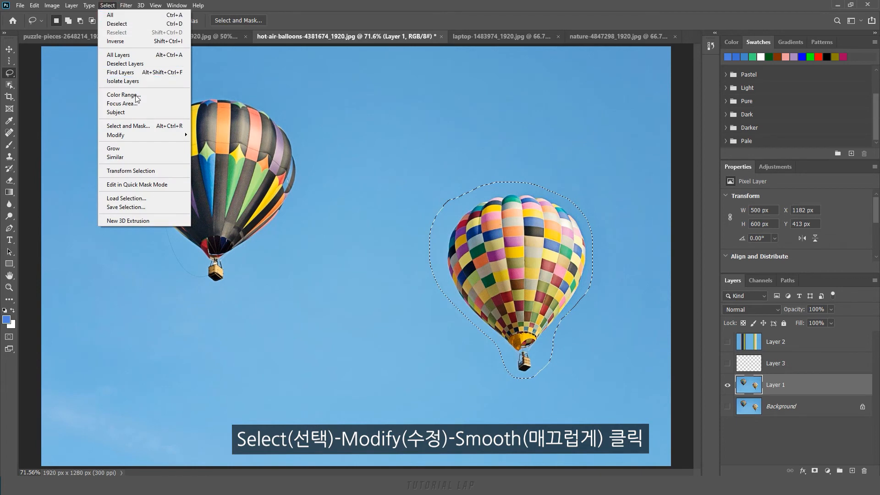
pyautogui.moveTo(146, 135)
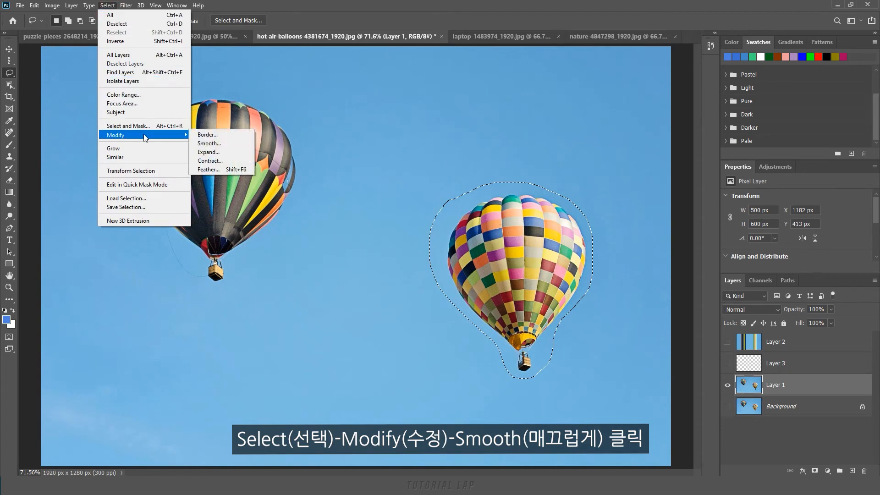
pyautogui.click(210, 144)
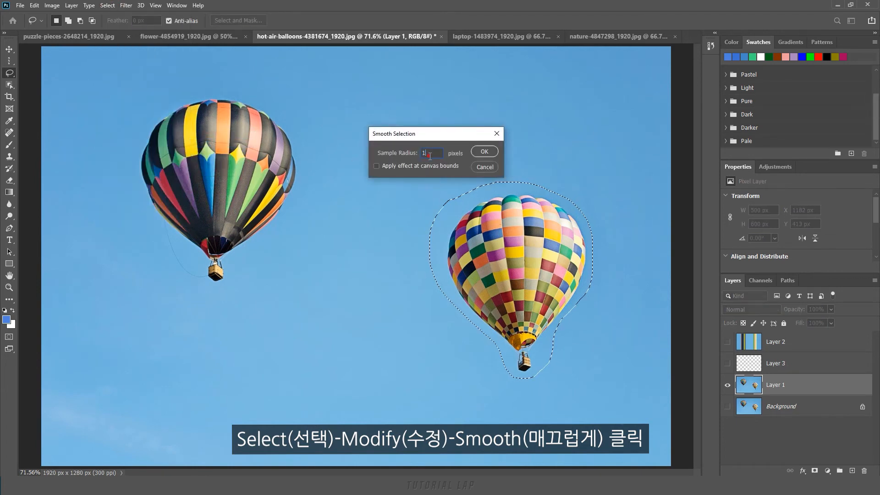
pyautogui.write('60')
pyautogui.click(493, 153)
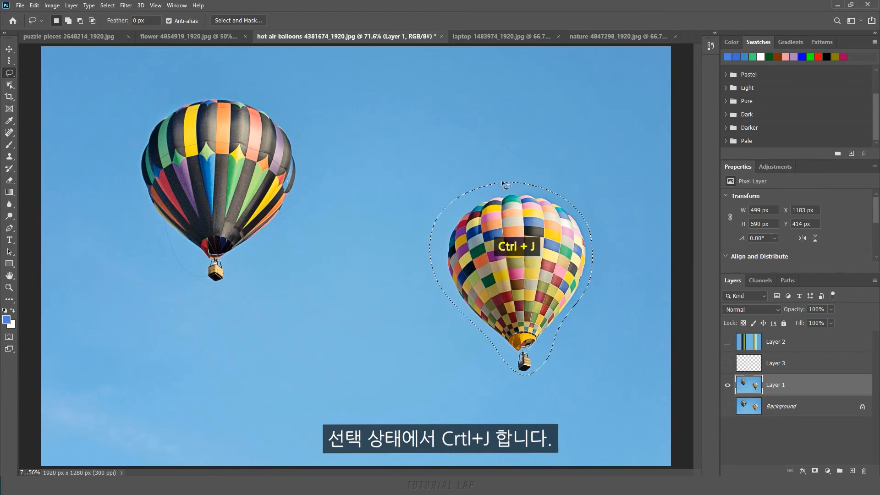
# - Copy the smoothed selection to a new layer, hide that copy, and make Layer 1 active and visible again
pyautogui.hotkey('ctrl', 'j')
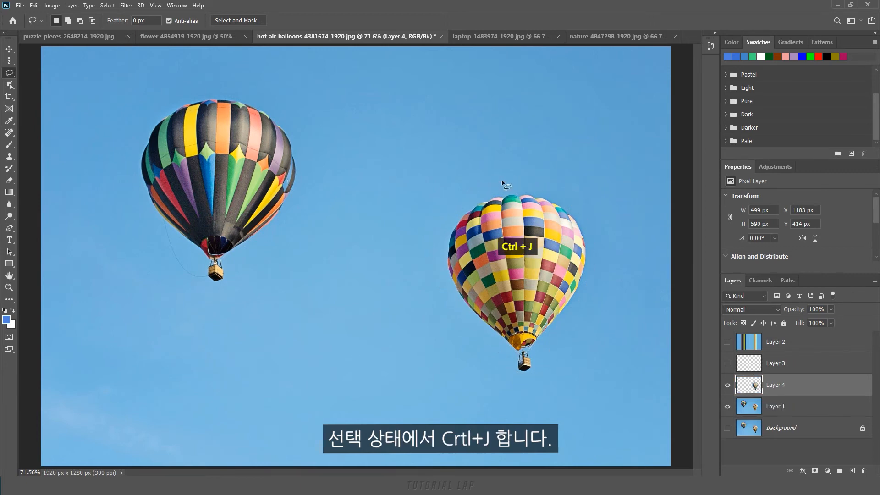
pyautogui.click(731, 408)
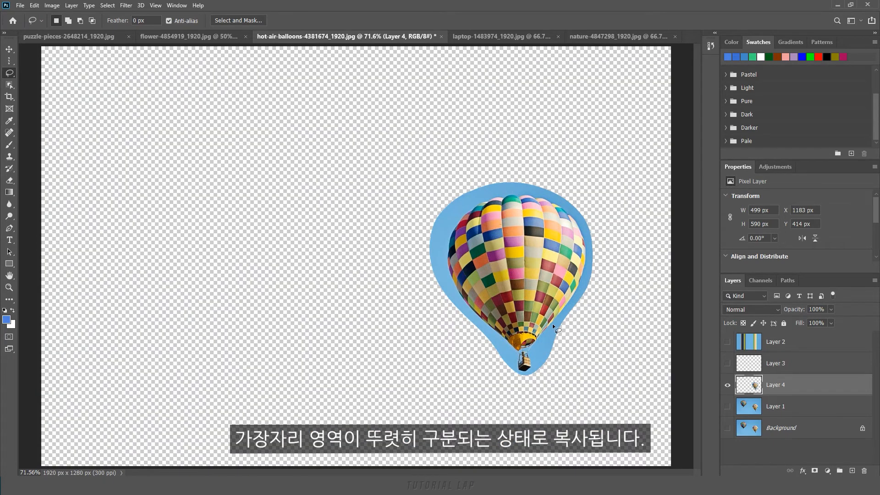
pyautogui.click(728, 387)
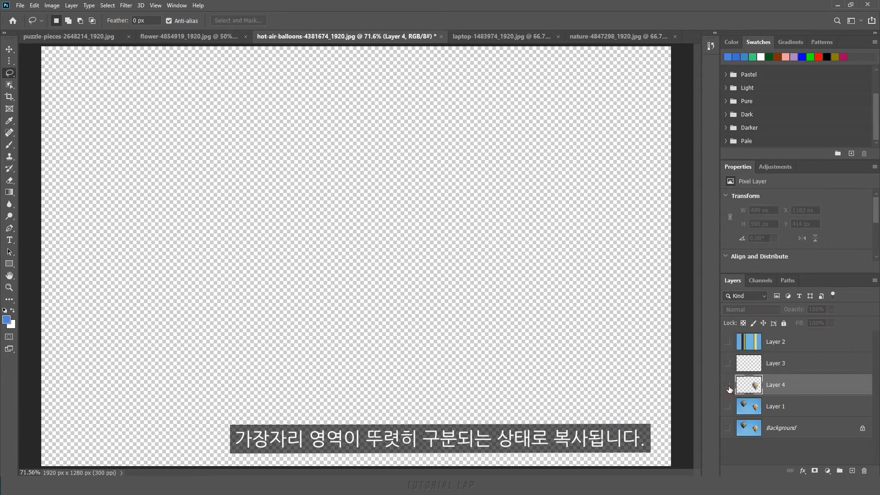
pyautogui.click(728, 408)
pyautogui.click(774, 407)
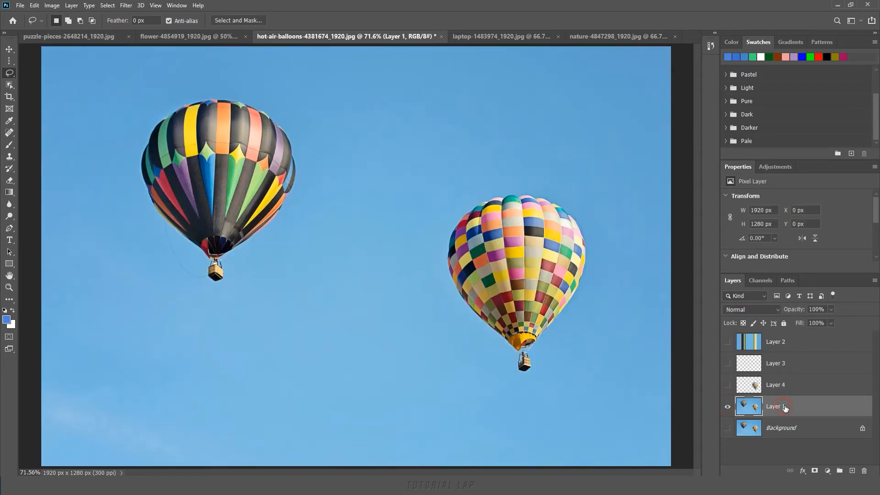
# - Load Layer 4's outline as a selection on Layer 1 and feather it with a radius of 20 pixels
pyautogui.keyDown('ctrl'); pyautogui.click(751, 389); pyautogui.keyUp('ctrl')
pyautogui.keyDown('ctrl'); pyautogui.click(752, 389); pyautogui.keyUp('ctrl')
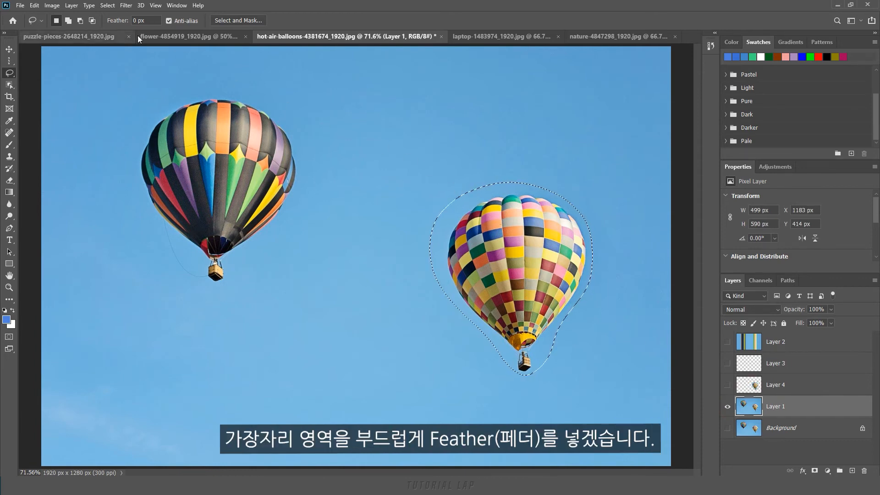
pyautogui.click(108, 5)
pyautogui.moveTo(140, 141)
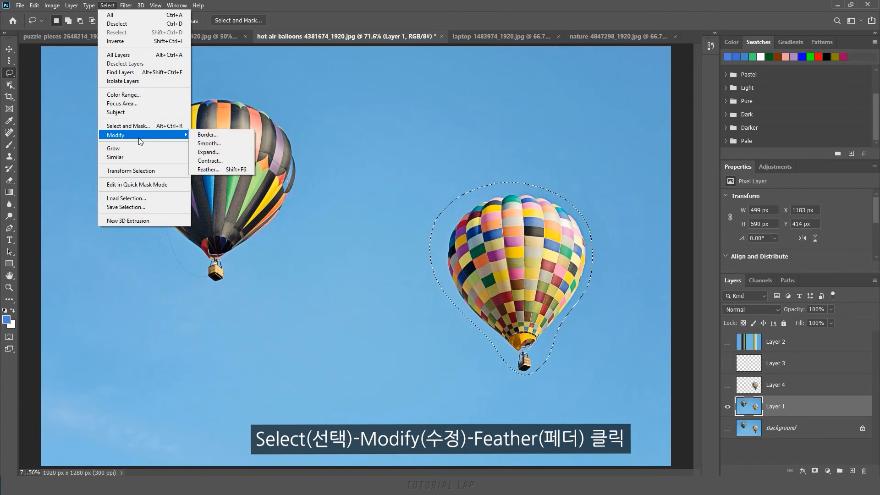
pyautogui.click(218, 170)
pyautogui.click(435, 154)
pyautogui.moveTo(435, 154); pyautogui.dragTo(406, 159)
pyautogui.write('20')
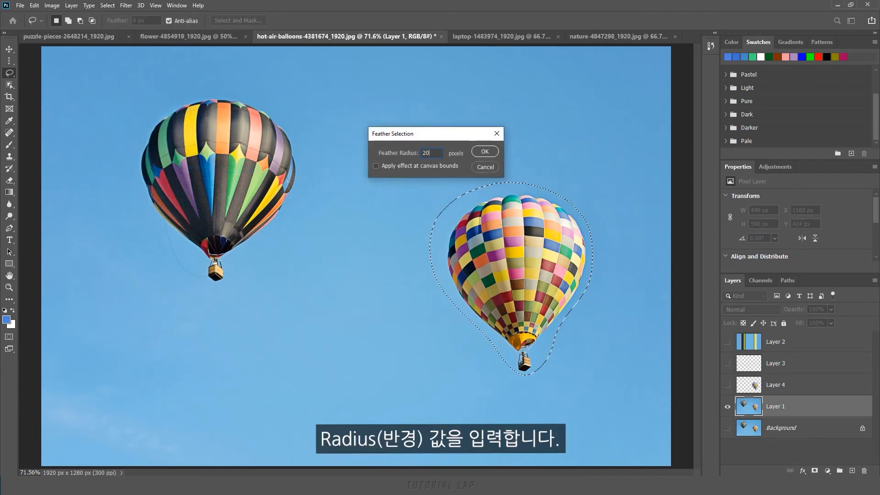
pyautogui.click(485, 151)
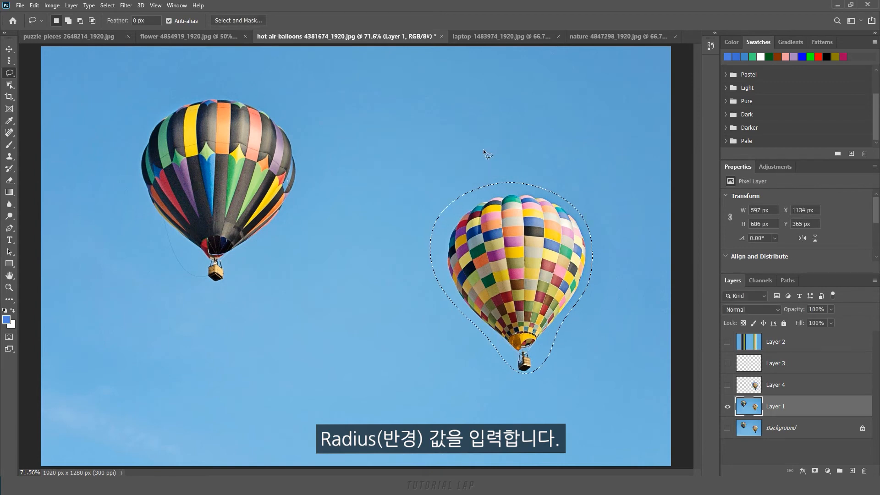
# - Copy the feathered balloon selection to a new layer, hide Layer 1, and move the copy into the laptop-1483974_1920.jpg document
pyautogui.hotkey('ctrl', 'j')
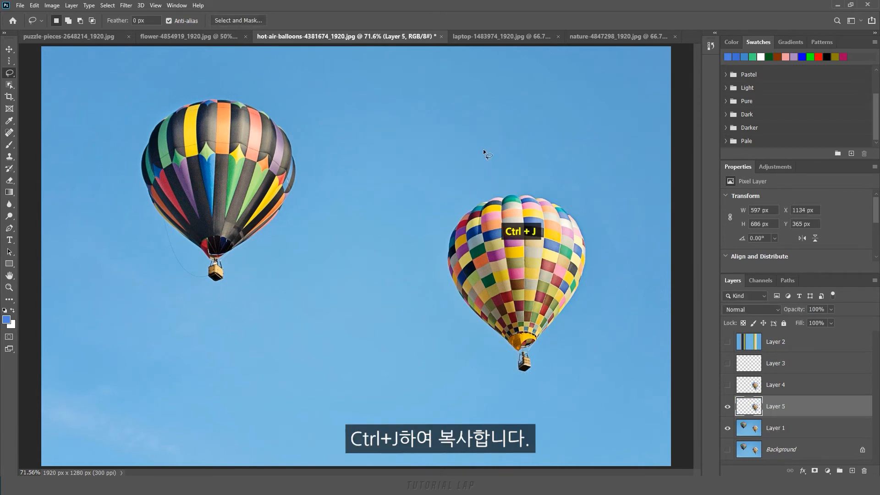
pyautogui.click(728, 428)
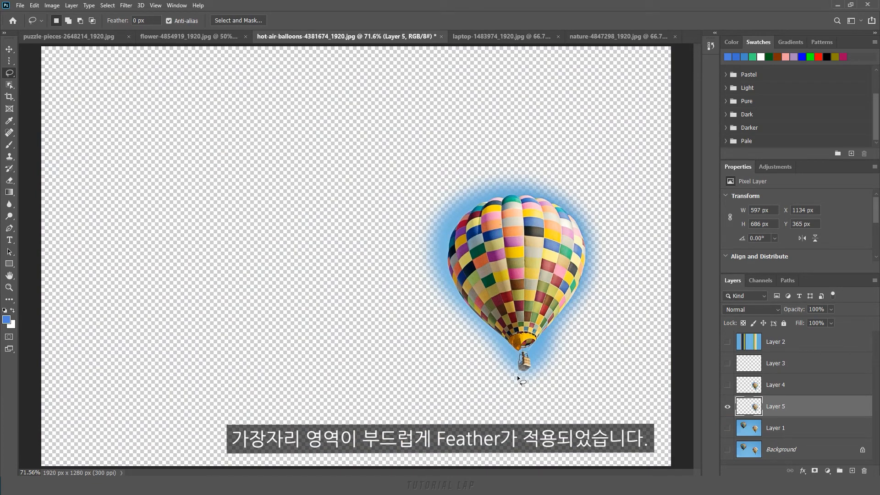
pyautogui.press('v')
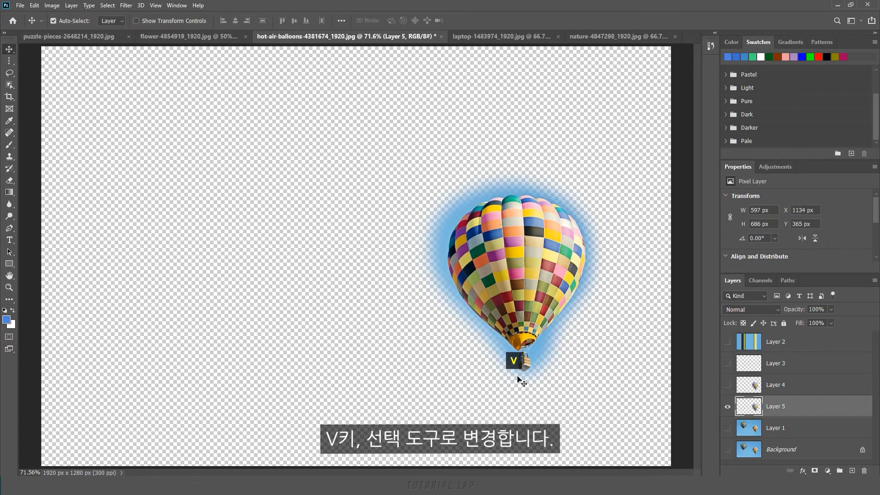
pyautogui.moveTo(518, 380); pyautogui.dragTo(517, 381)
pyautogui.moveTo(507, 280); pyautogui.dragTo(378, 312)
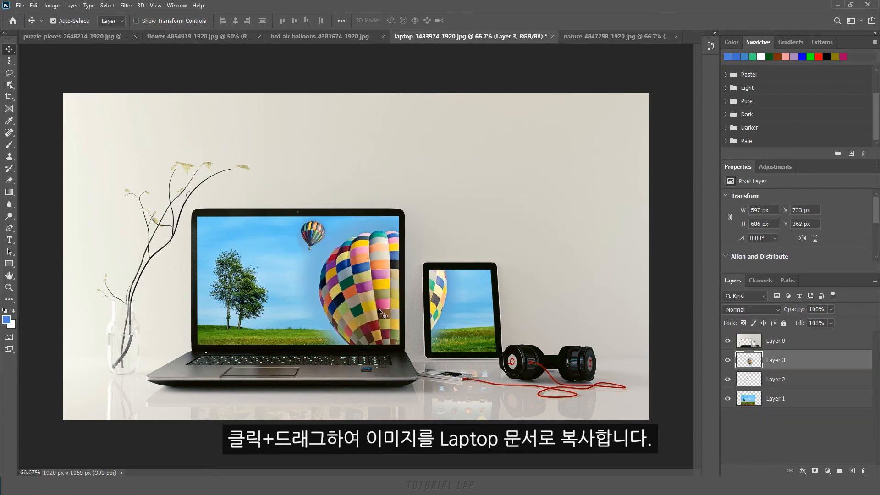
# - Scale the imported balloon down to about 148 × 167 px and place it below the small balloon on the laptop screen
pyautogui.hotkey('ctrl', 't')
pyautogui.moveTo(287, 203); pyautogui.dragTo(386, 324)
pyautogui.moveTo(432, 343); pyautogui.dragTo(371, 285)
pyautogui.moveTo(327, 265); pyautogui.dragTo(358, 299)
pyautogui.moveTo(372, 328); pyautogui.dragTo(316, 294)
pyautogui.moveTo(359, 330); pyautogui.dragTo(369, 315)
pyautogui.click(515, 20)
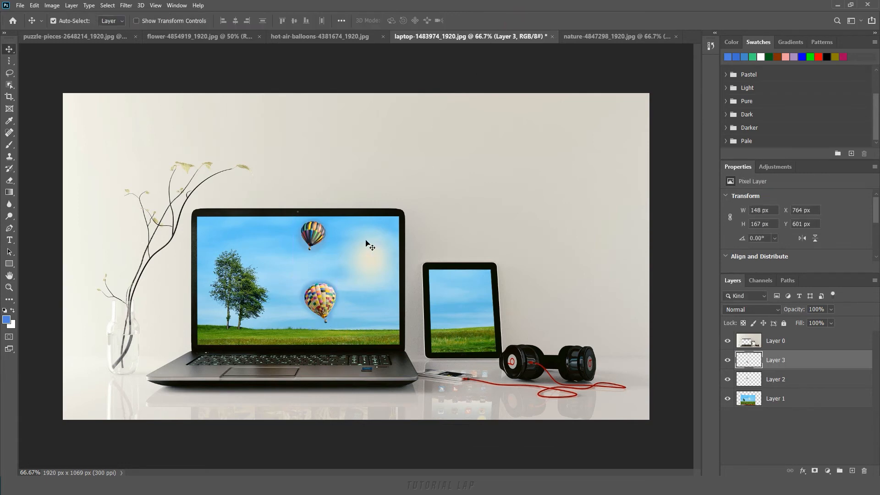
# - Duplicate Layer 3, place the copy on the tablet screen, and scale it to about 64%
pyautogui.hotkey('ctrl', 'j')
pyautogui.moveTo(339, 305); pyautogui.dragTo(464, 315)
pyautogui.hotkey('ctrl', 't')
pyautogui.moveTo(455, 297); pyautogui.dragTo(465, 296)
pyautogui.click(516, 20)
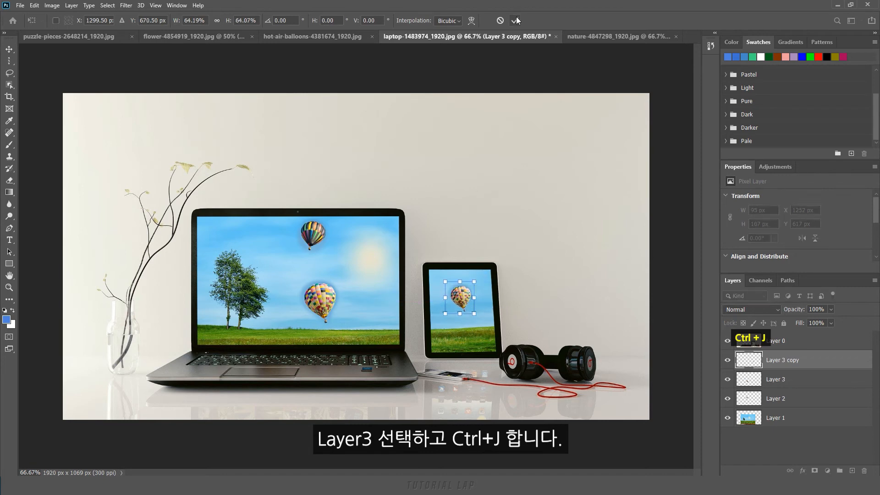
# - Turn on Maintain aspect ratio while transforming Layer 3, and commit the transform without resizing the balloon
pyautogui.hotkey('alt', '[')
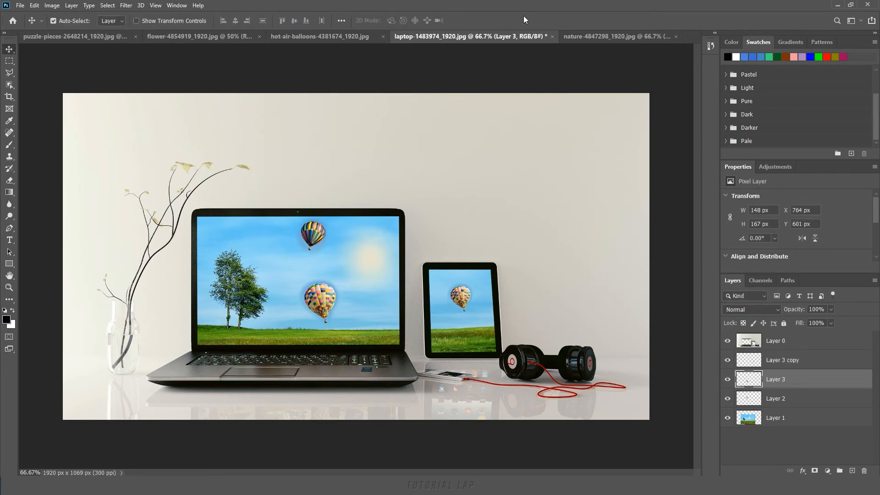
pyautogui.hotkey('ctrl', 't')
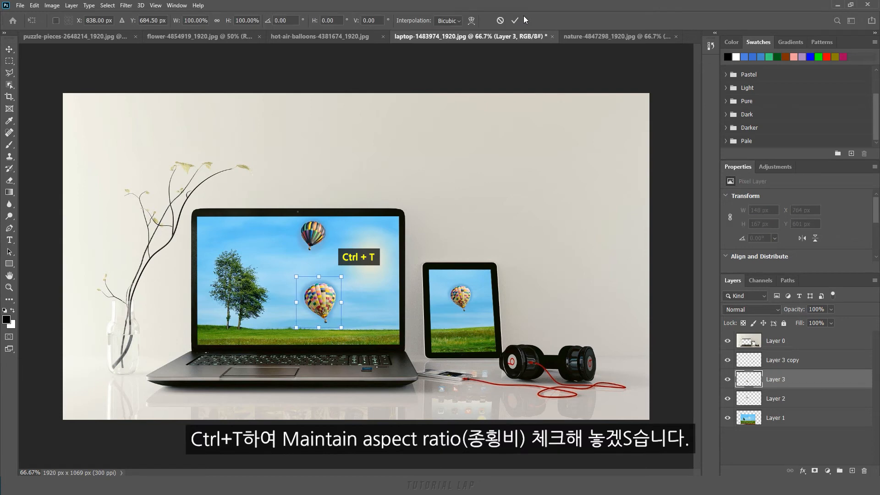
pyautogui.click(217, 21)
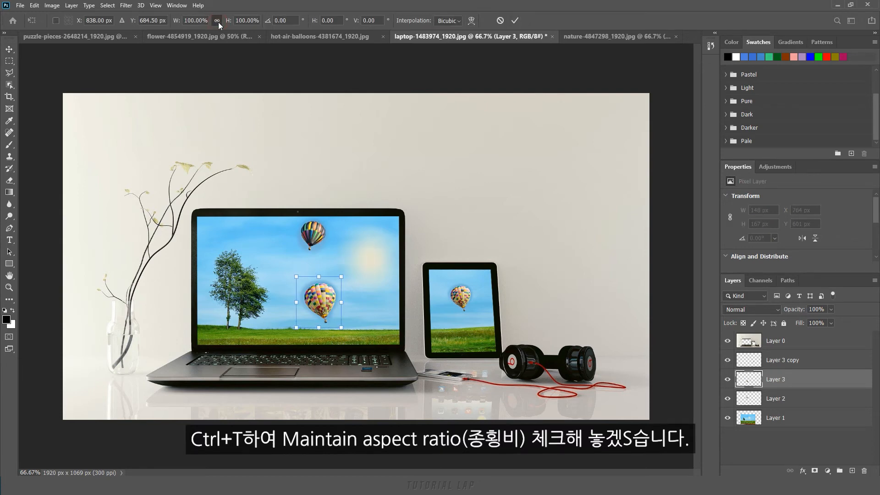
pyautogui.click(514, 20)
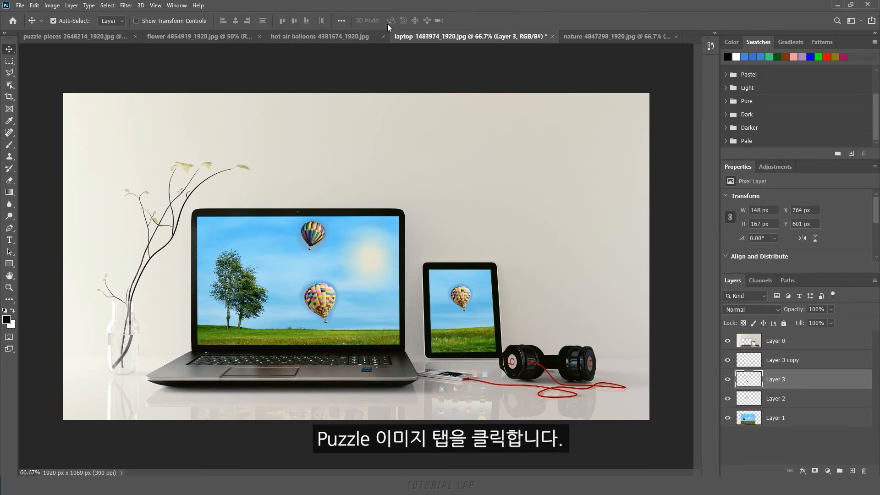
# - Switch to the puzzle-pieces-2648214_1920.jpg document and activate the Polygonal Lasso Tool
pyautogui.click(102, 37)
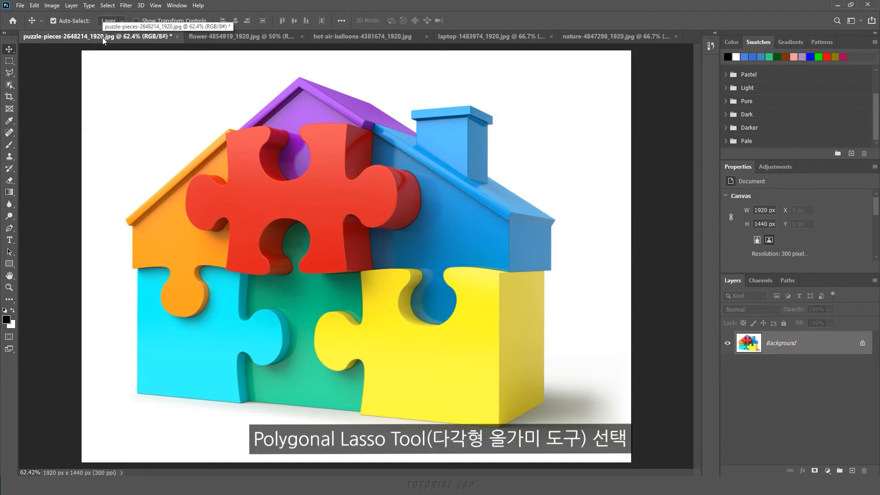
pyautogui.click(9, 73)
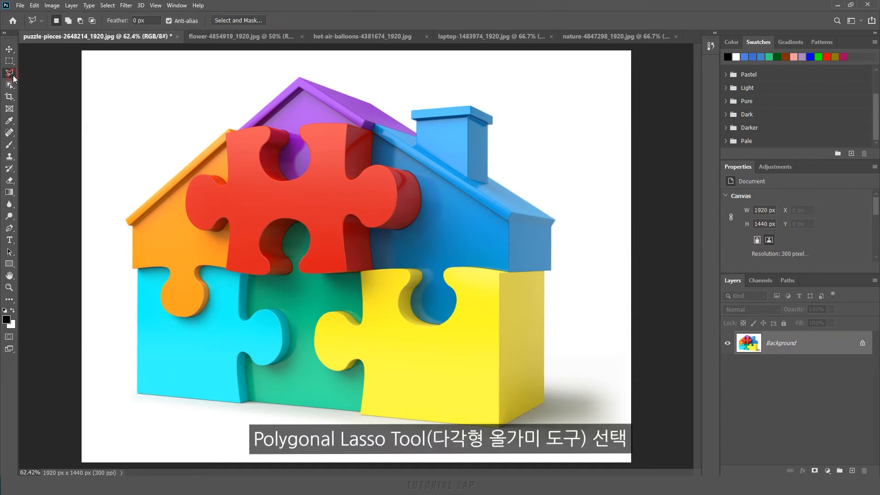
pyautogui.rightClick(13, 75)
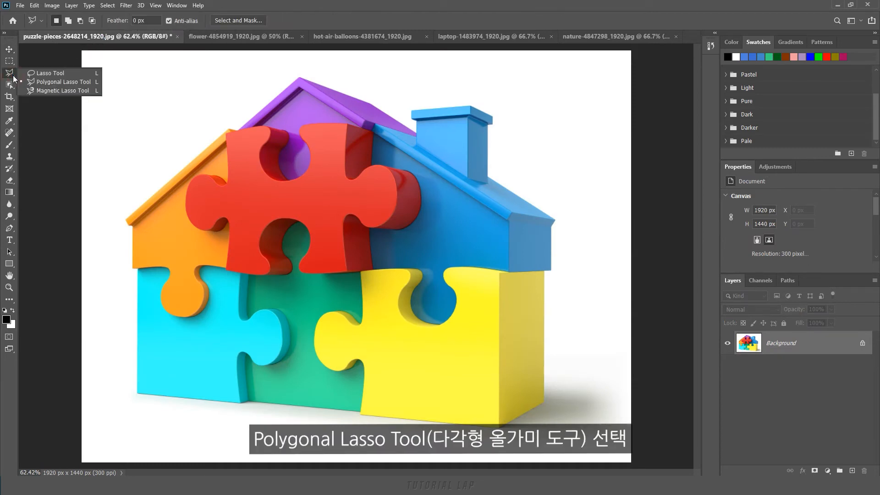
pyautogui.click(43, 82)
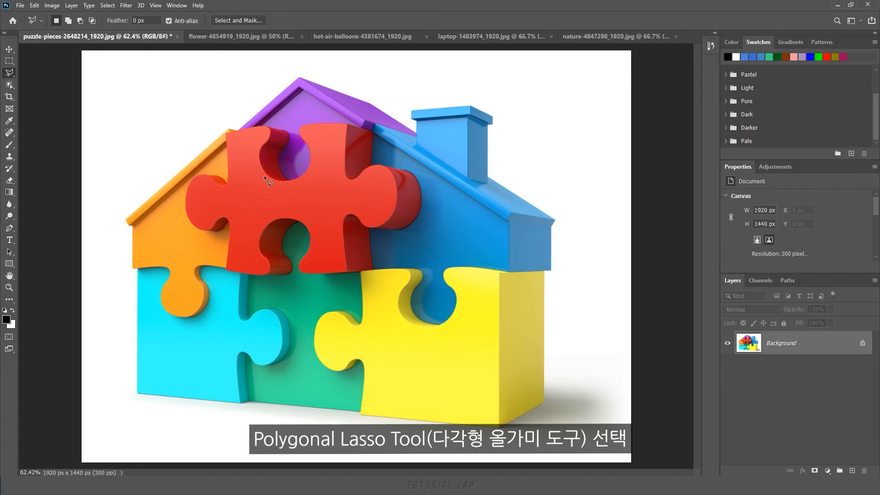
# - Try a closed star-shaped polygonal selection across the red puzzle piece and the blue wall, and deselect it
pyautogui.click(280, 181)
pyautogui.click(220, 202)
pyautogui.click(289, 263)
pyautogui.click(360, 278)
pyautogui.click(459, 294)
pyautogui.click(406, 229)
pyautogui.click(449, 151)
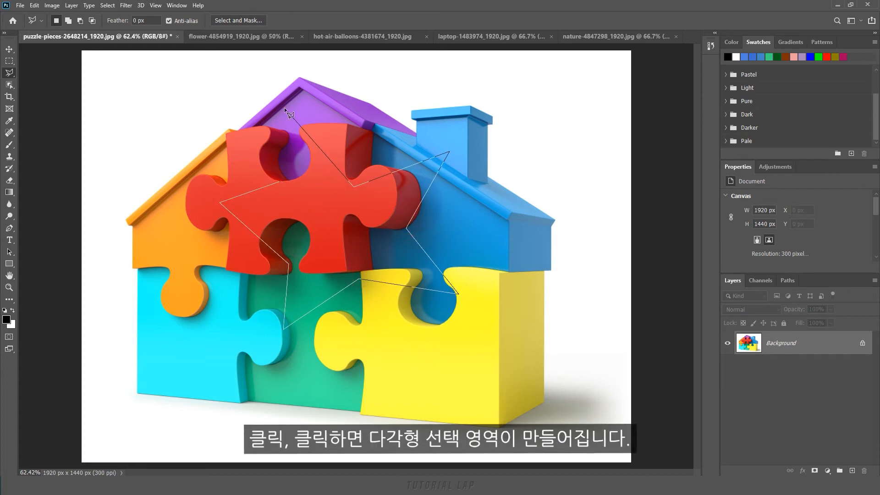
pyautogui.click(284, 109)
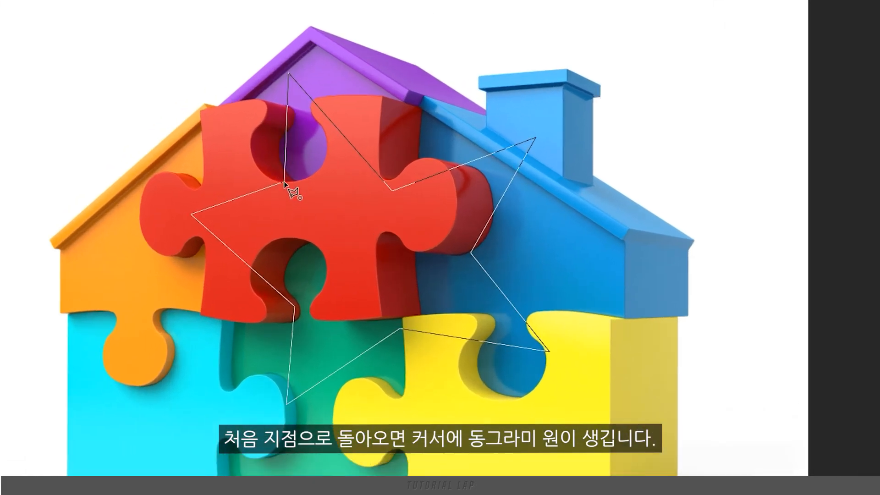
pyautogui.click(285, 183)
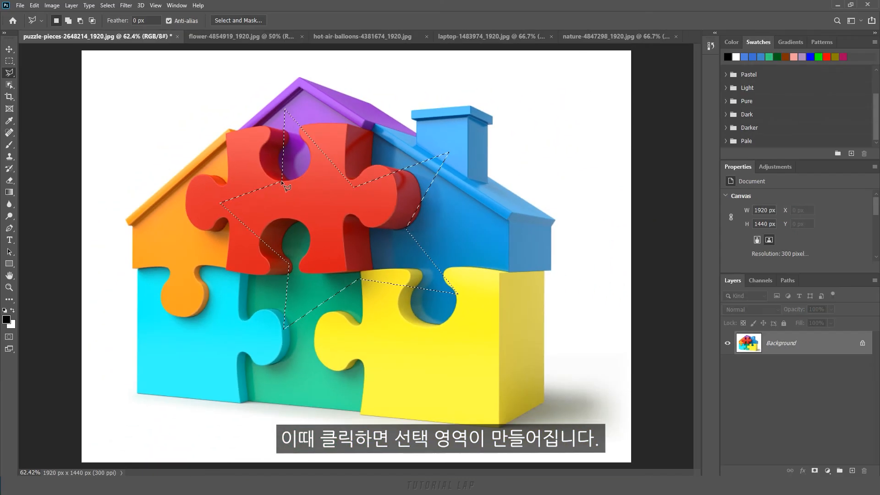
pyautogui.hotkey('ctrl', 'd')
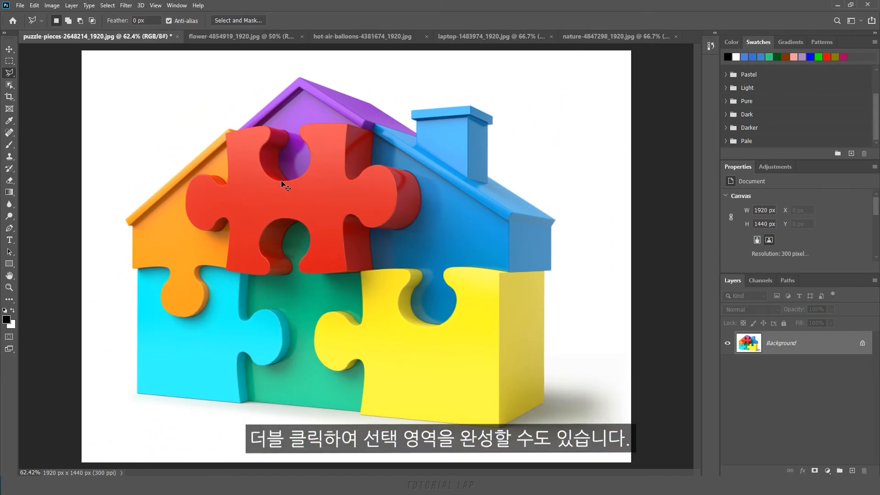
# - Trace the whole puzzle house corner by corner, including roof and chimney, into a closed polygonal selection
pyautogui.click(300, 78)
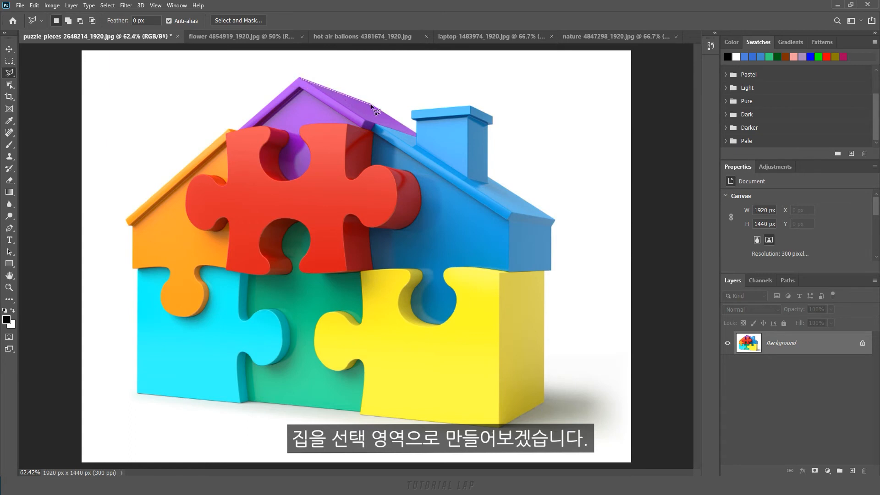
pyautogui.click(371, 104)
pyautogui.press('BackSpace')
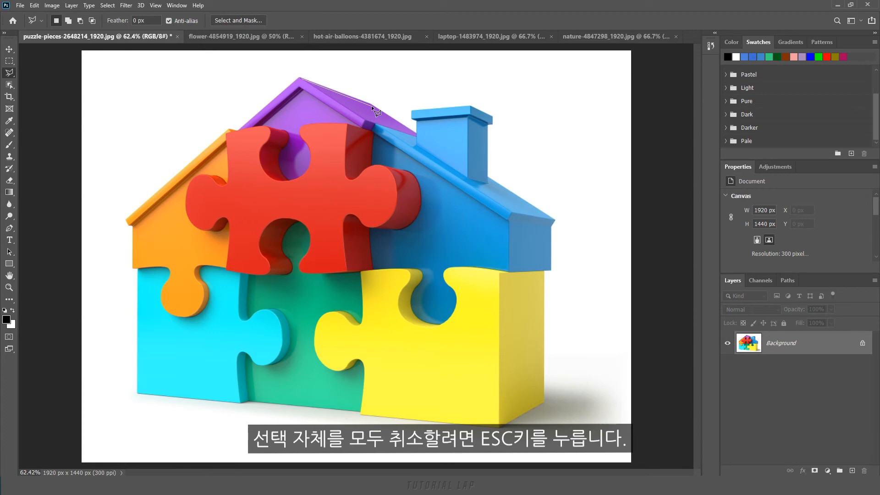
pyautogui.click(493, 117)
pyautogui.click(492, 123)
pyautogui.click(488, 124)
pyautogui.click(488, 177)
pyautogui.click(554, 220)
pyautogui.click(550, 226)
pyautogui.click(550, 270)
pyautogui.click(544, 271)
pyautogui.click(545, 402)
pyautogui.click(500, 425)
pyautogui.click(362, 414)
pyautogui.click(252, 402)
pyautogui.click(138, 393)
pyautogui.click(137, 268)
pyautogui.click(133, 268)
pyautogui.click(229, 131)
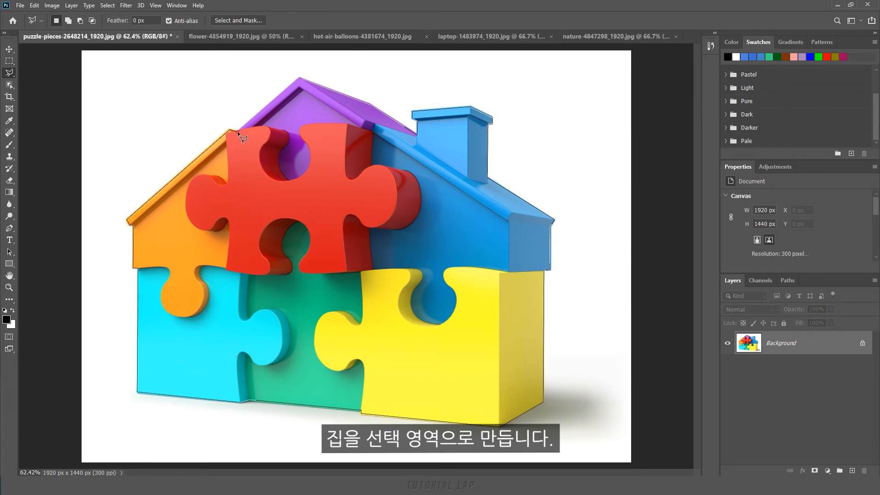
pyautogui.click(301, 79)
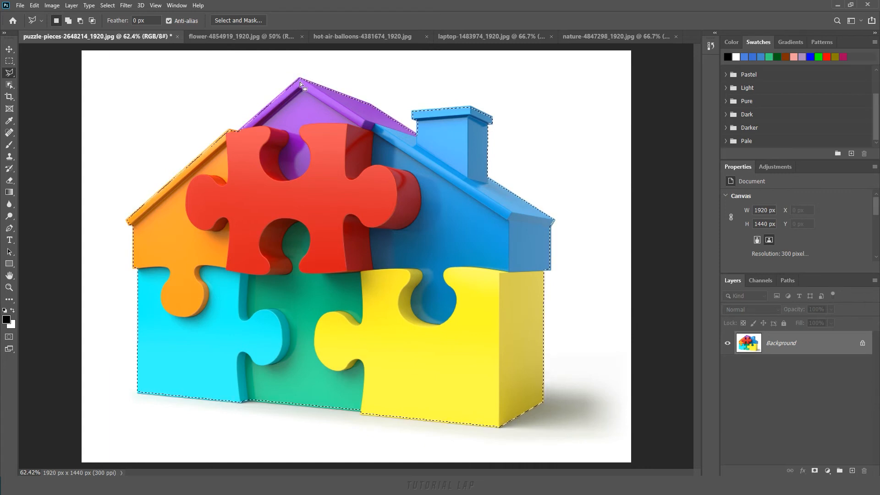
# - Copy the selected house to a new layer and hide that layer, leaving the Background visible
pyautogui.hotkey('ctrl', 'j')
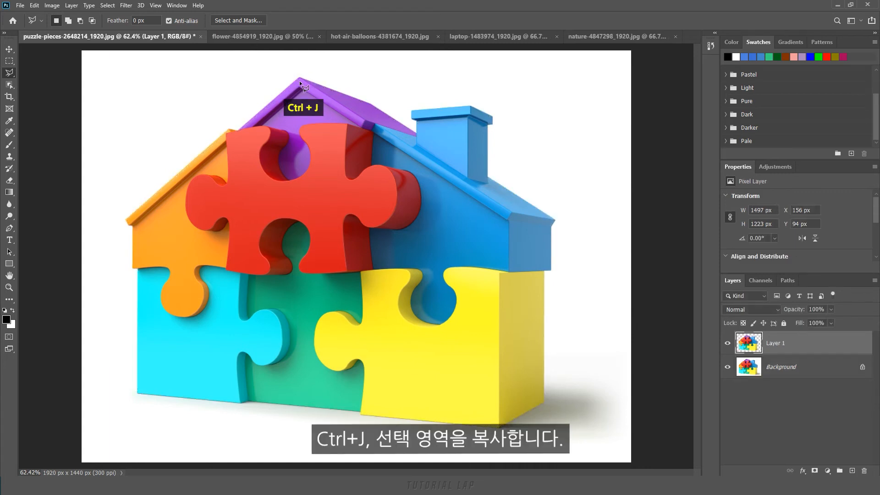
pyautogui.click(732, 372)
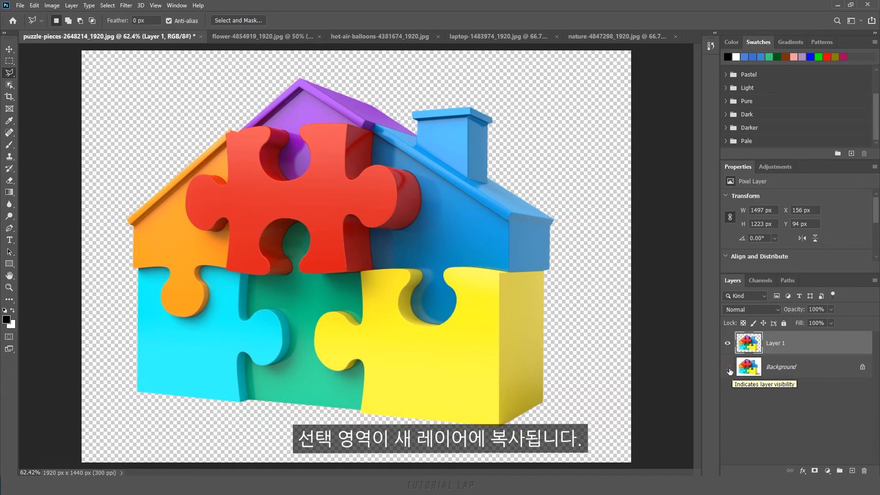
pyautogui.click(729, 368)
pyautogui.click(729, 345)
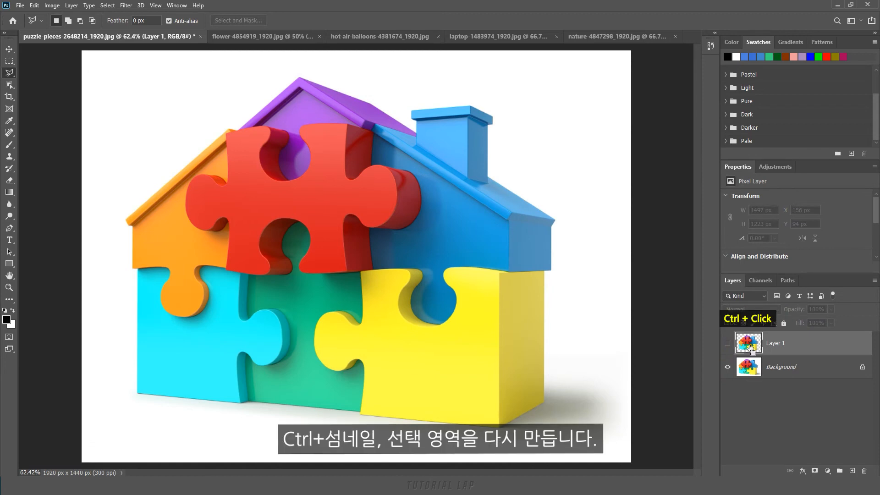
# - Load Layer 1's outline as a selection on the Background layer and invert it to select the house's surroundings
pyautogui.keyDown('ctrl'); pyautogui.click(751, 346); pyautogui.keyUp('ctrl')
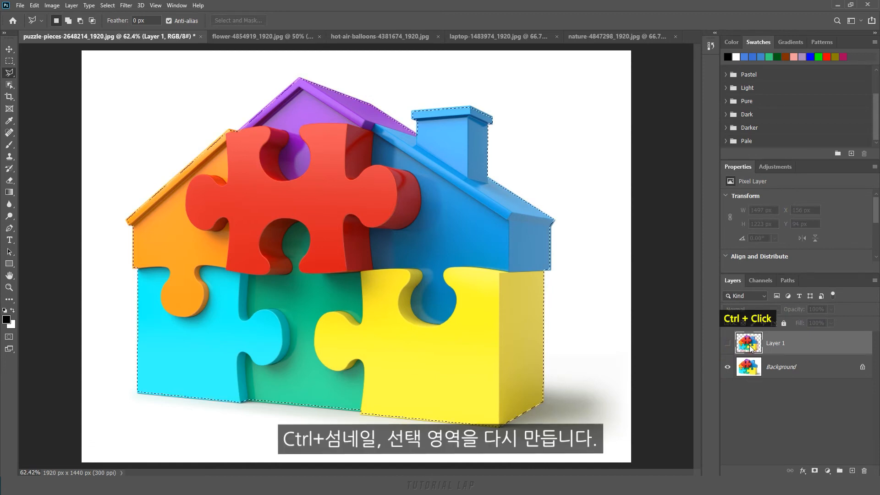
pyautogui.click(794, 377)
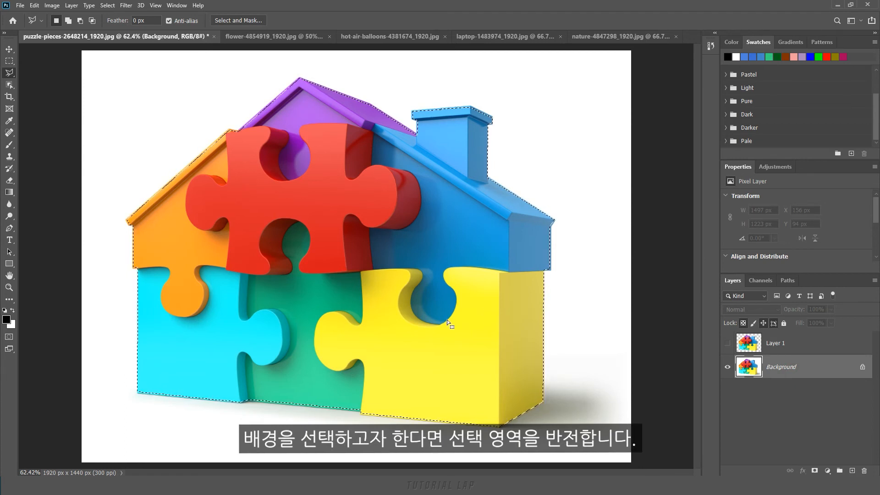
pyautogui.click(109, 7)
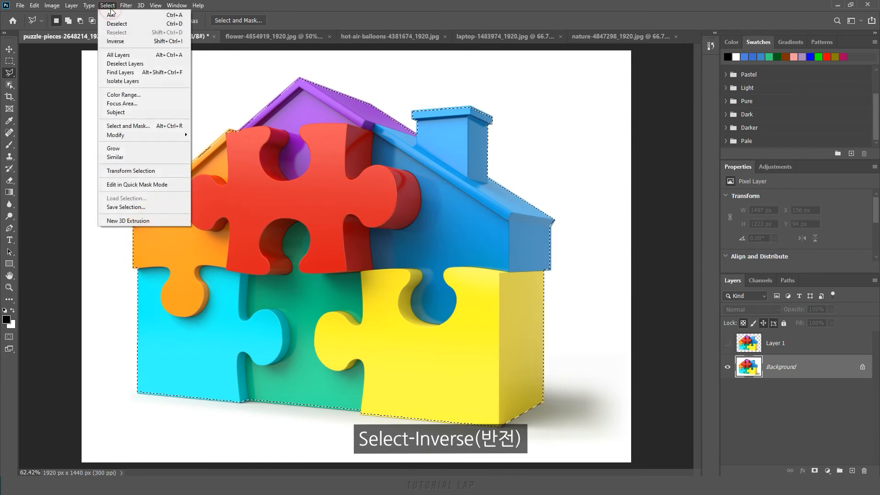
pyautogui.click(125, 41)
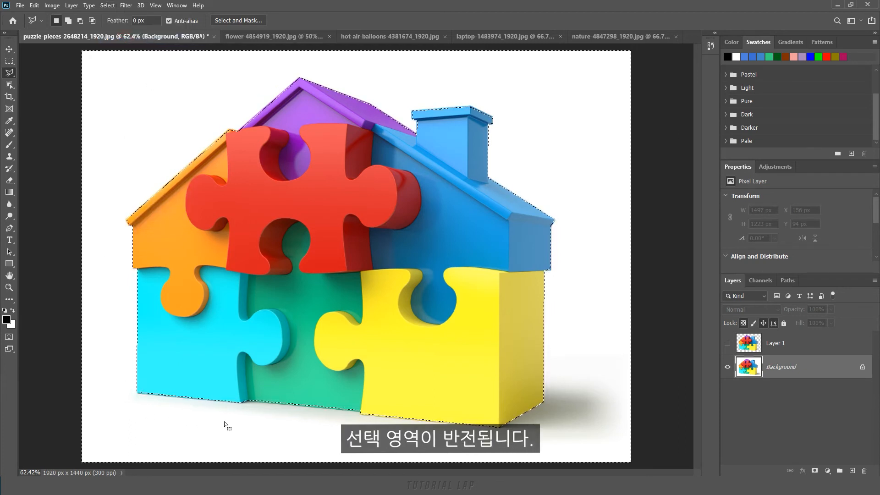
# - Copy the selected surroundings to a new layer, and hide both the Background and the new layer with nothing selected
pyautogui.hotkey('ctrl', 'j')
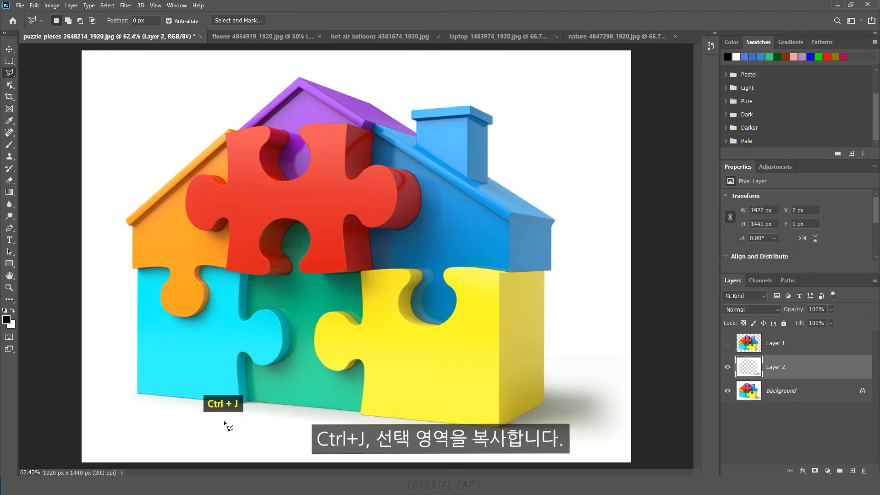
pyautogui.click(729, 390)
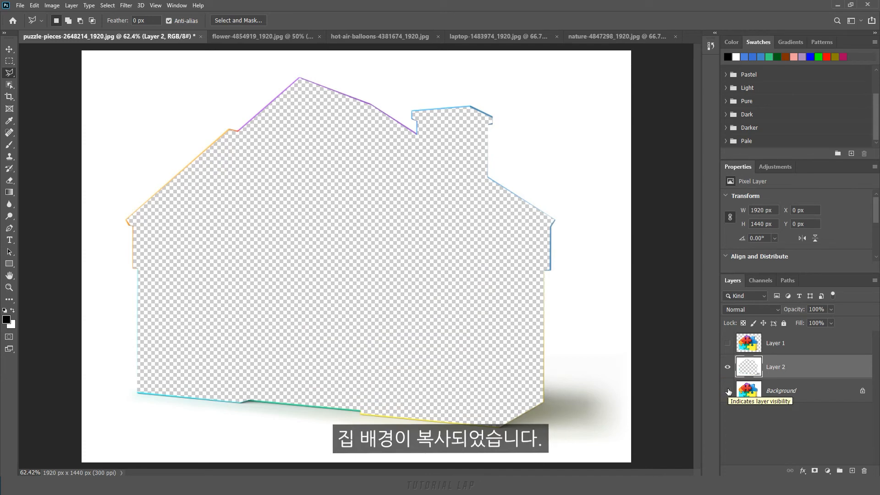
pyautogui.keyDown('ctrl'); pyautogui.click(749, 372); pyautogui.keyUp('ctrl')
pyautogui.click(730, 369)
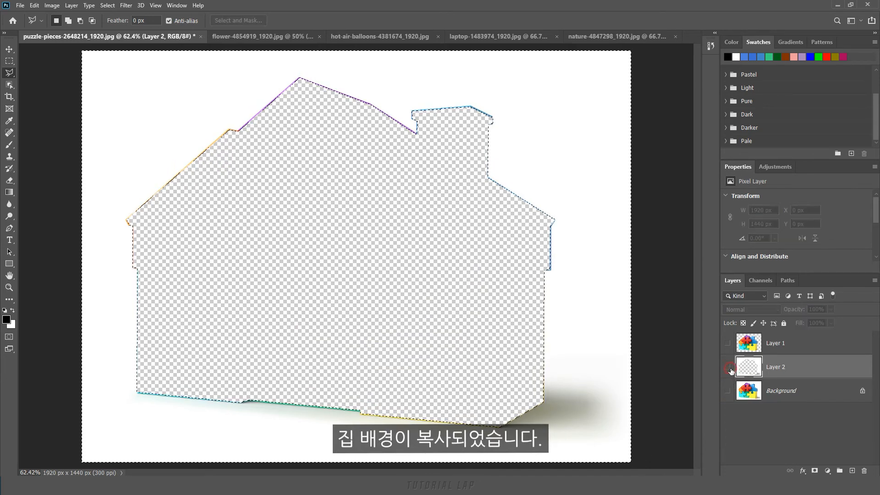
pyautogui.hotkey('ctrl', 'd')
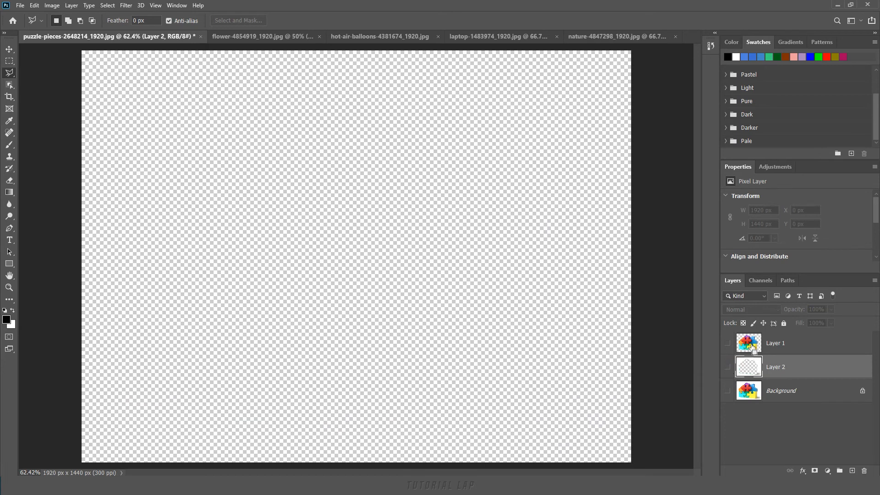
# - Load Layer 1's outline as a selection on the visible Background and convert it to a border 20 pixels wide
pyautogui.keyDown('ctrl'); pyautogui.click(755, 351); pyautogui.keyUp('ctrl')
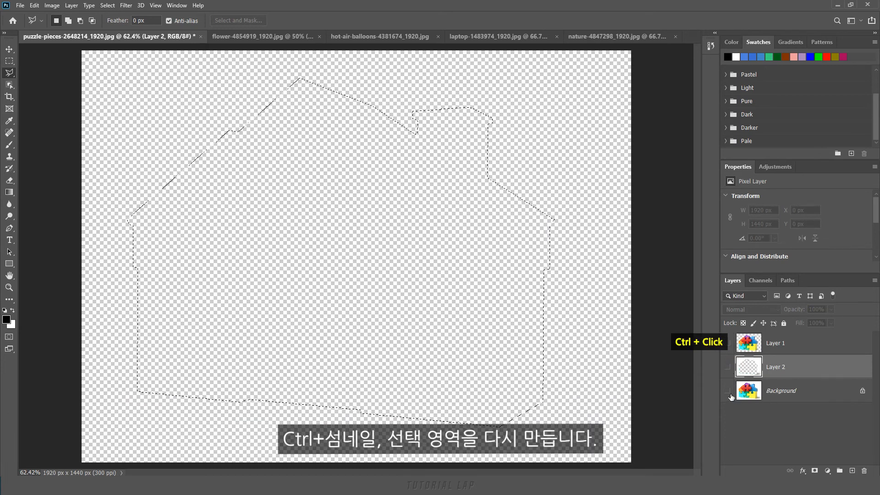
pyautogui.click(727, 390)
pyautogui.click(799, 396)
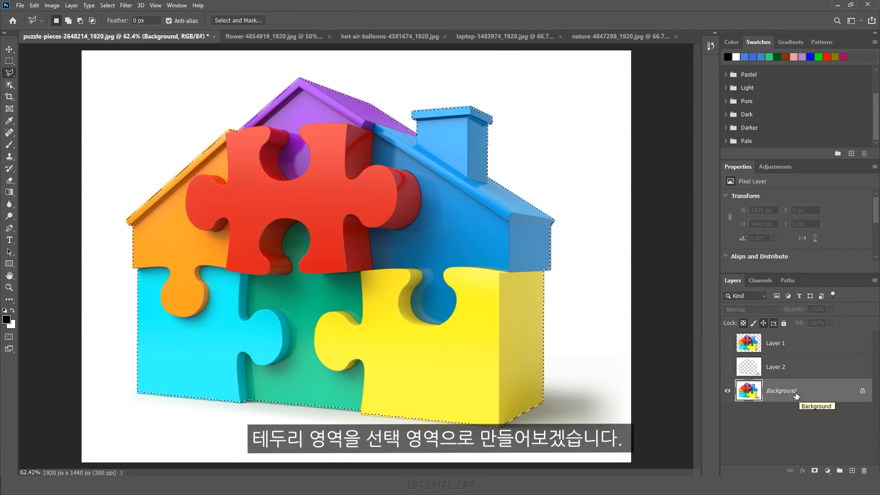
pyautogui.click(100, 6)
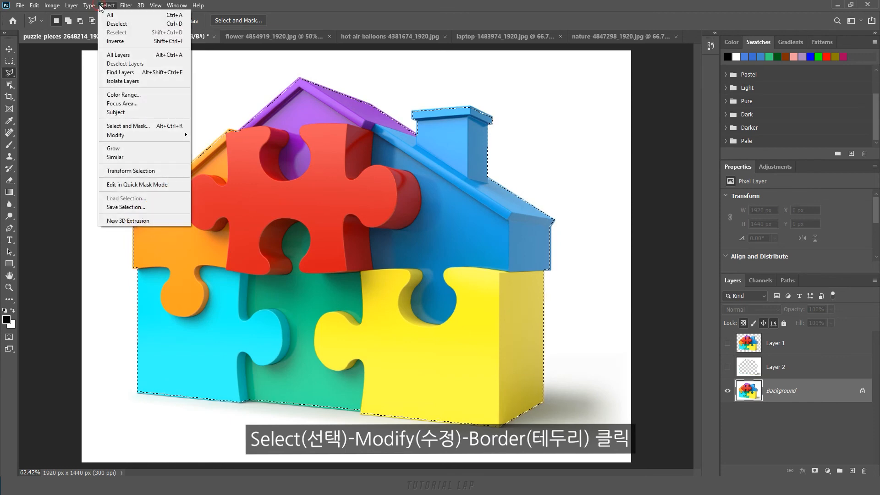
pyautogui.click(117, 136)
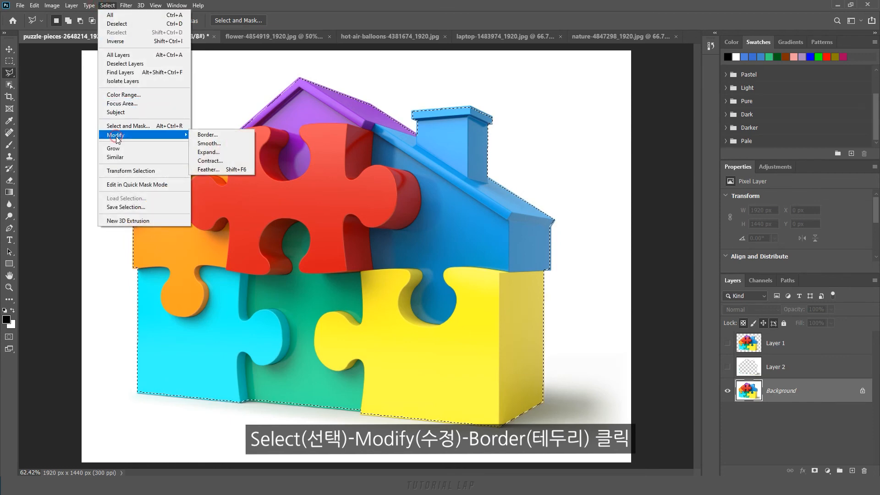
pyautogui.click(221, 136)
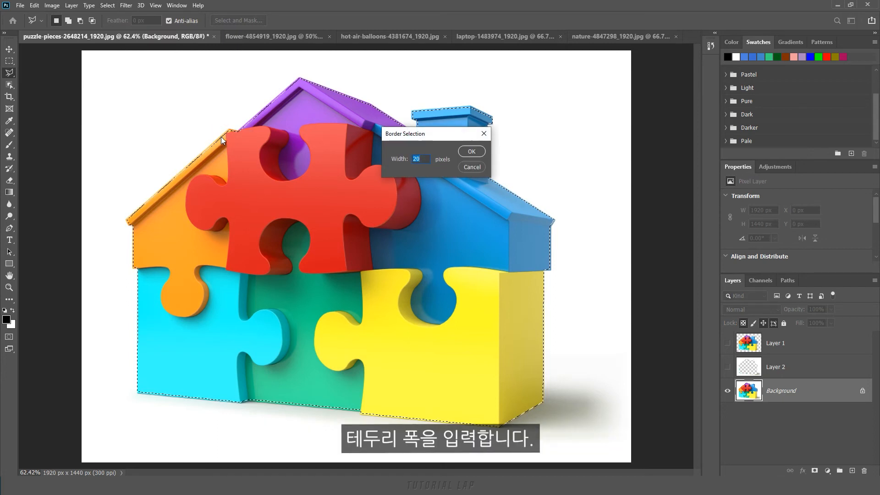
pyautogui.click(469, 152)
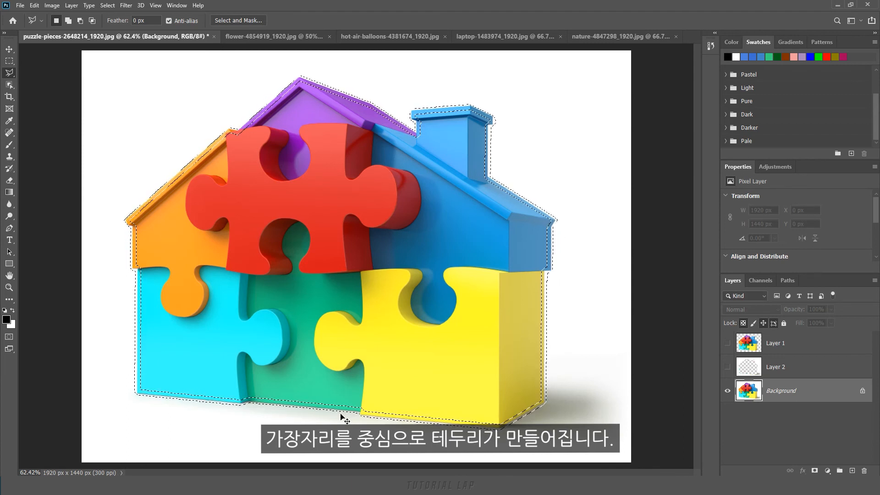
# - Copy the border selection to a new layer and hide the Background
pyautogui.hotkey('ctrl', 'j')
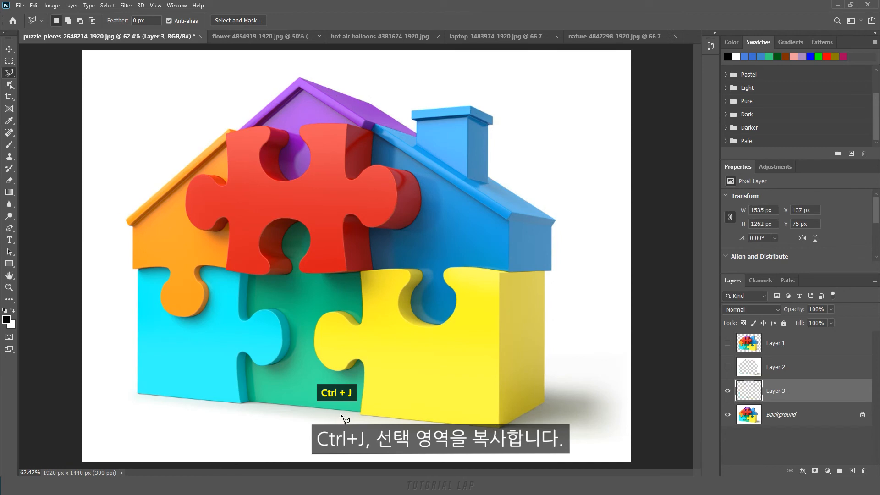
pyautogui.click(728, 414)
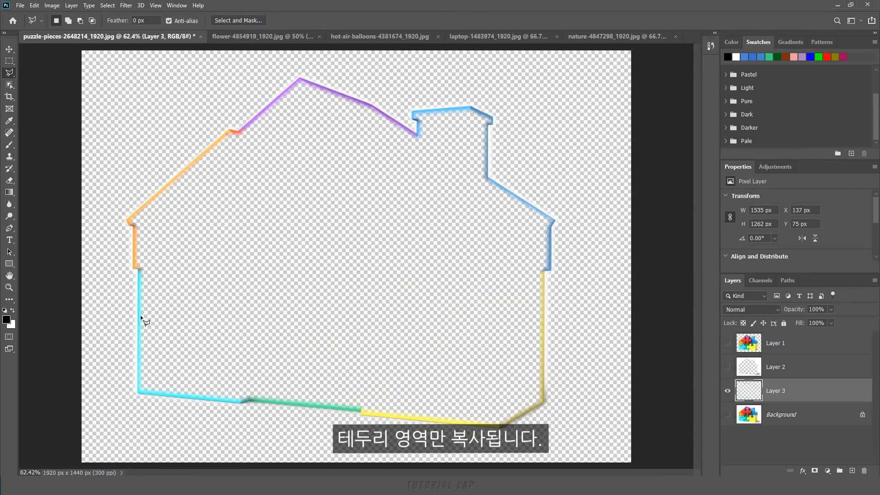
# - Hide Layer 3, make the Background visible and active, and load Layer 1's outline as a selection on it
pyautogui.click(728, 391)
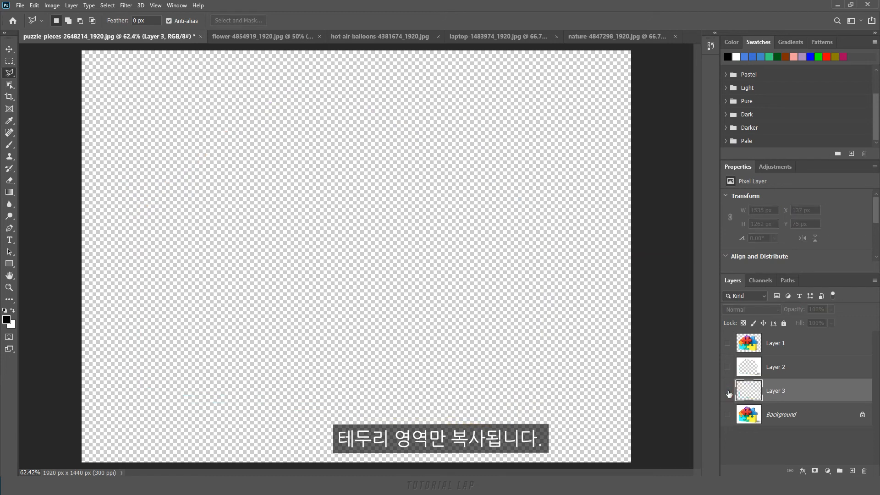
pyautogui.click(802, 421)
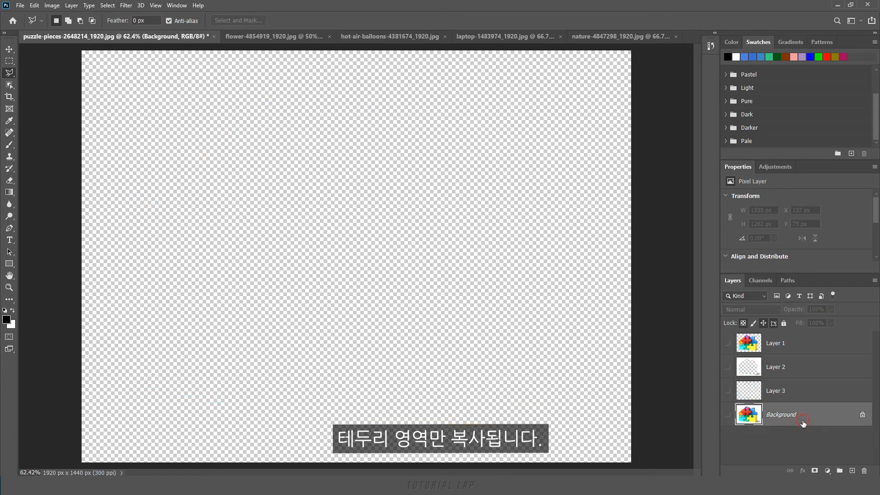
pyautogui.click(727, 415)
pyautogui.keyDown('ctrl'); pyautogui.click(754, 349); pyautogui.keyUp('ctrl')
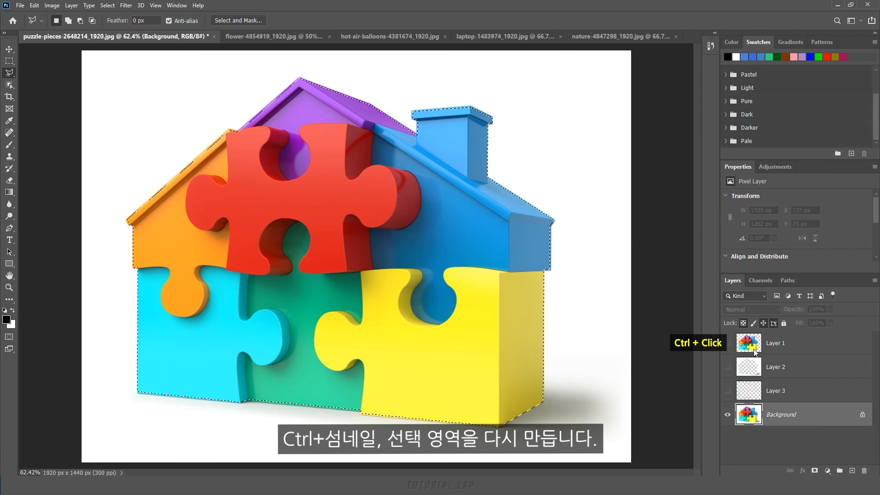
# - Convert the house selection to a border 5 pixels wide
pyautogui.click(107, 5)
pyautogui.moveTo(151, 133)
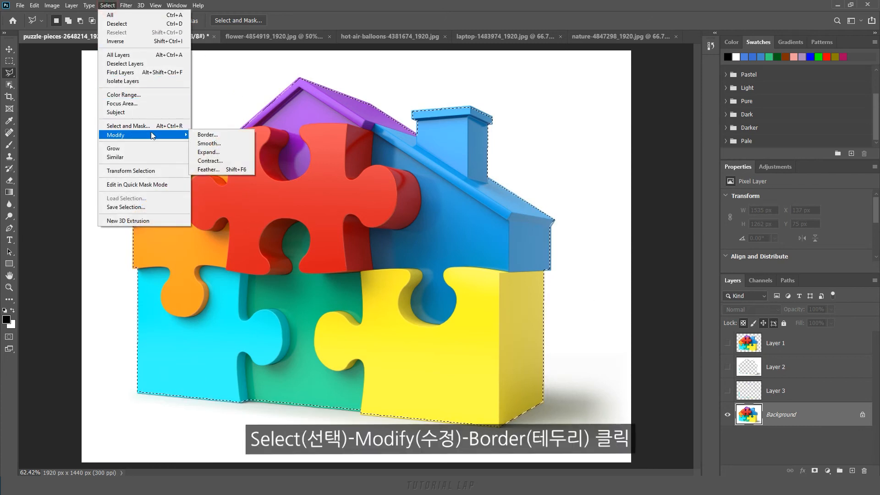
pyautogui.click(217, 136)
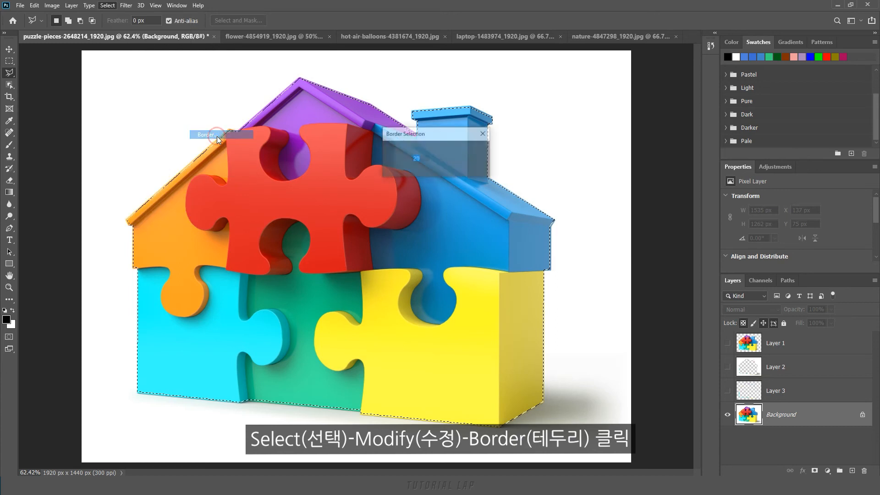
pyautogui.write('5')
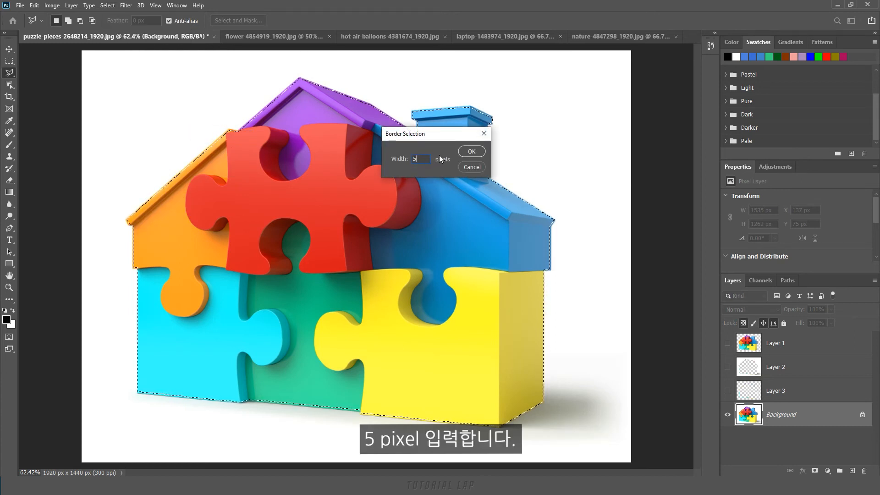
pyautogui.click(470, 153)
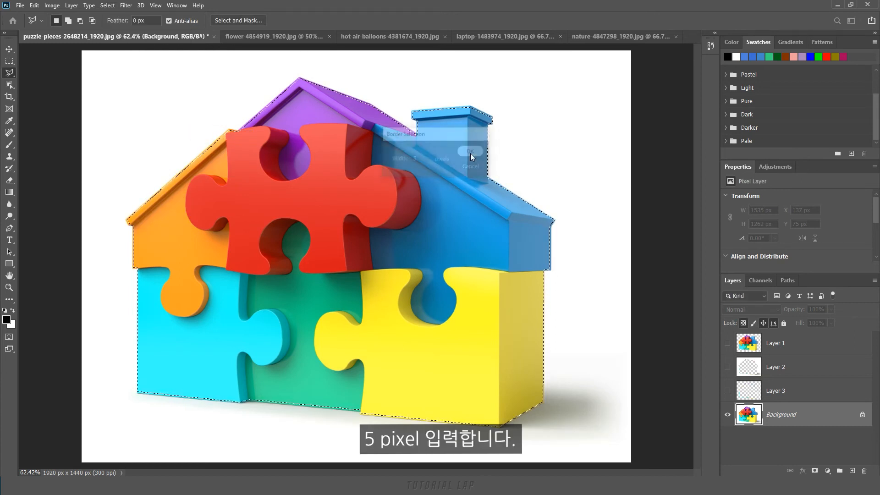
# - Set the foreground colour to blue 001eff, fill the border selection on the Background with it, and deselect
pyautogui.click(6, 320)
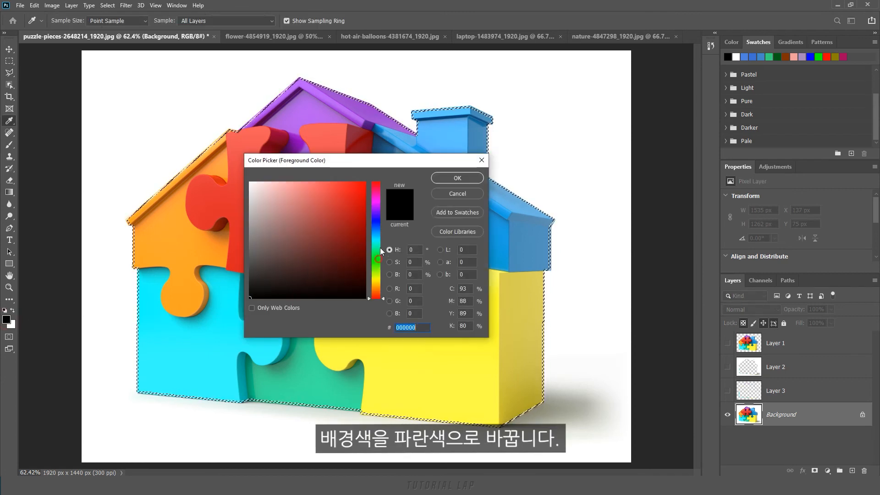
pyautogui.click(376, 223)
pyautogui.click(365, 183)
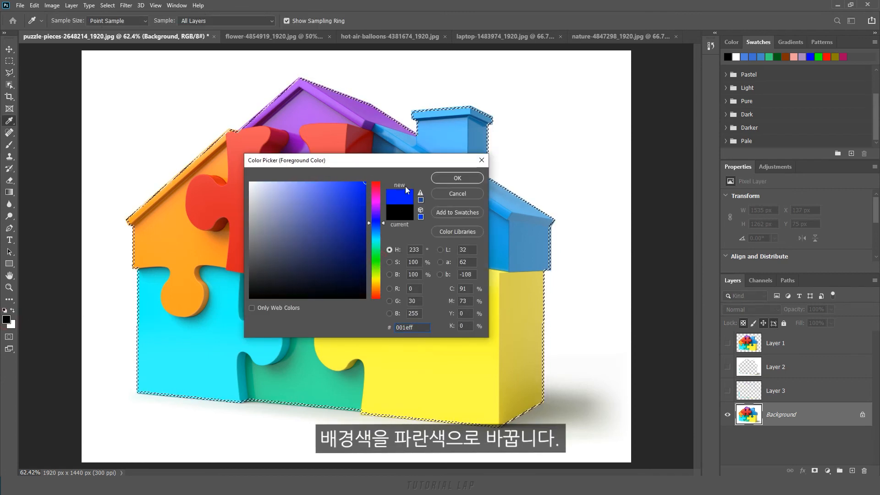
pyautogui.click(457, 181)
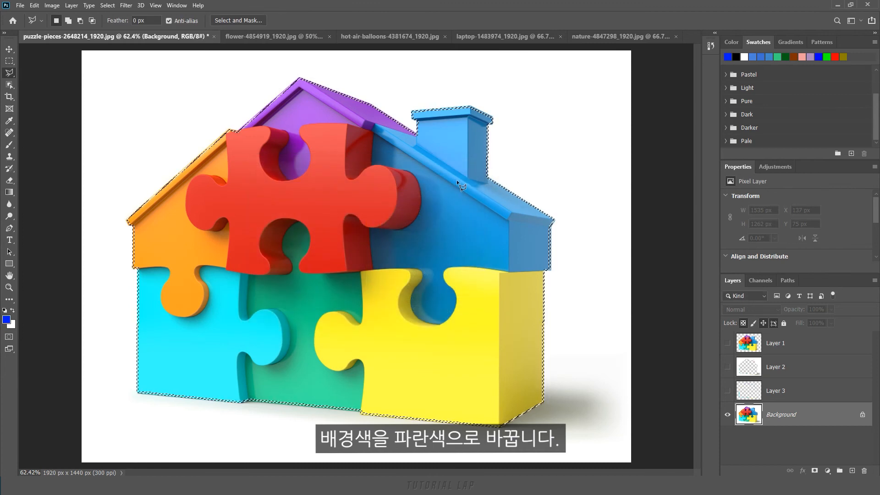
pyautogui.hotkey('alt', 'BackSpace')
pyautogui.hotkey('ctrl', 'd')
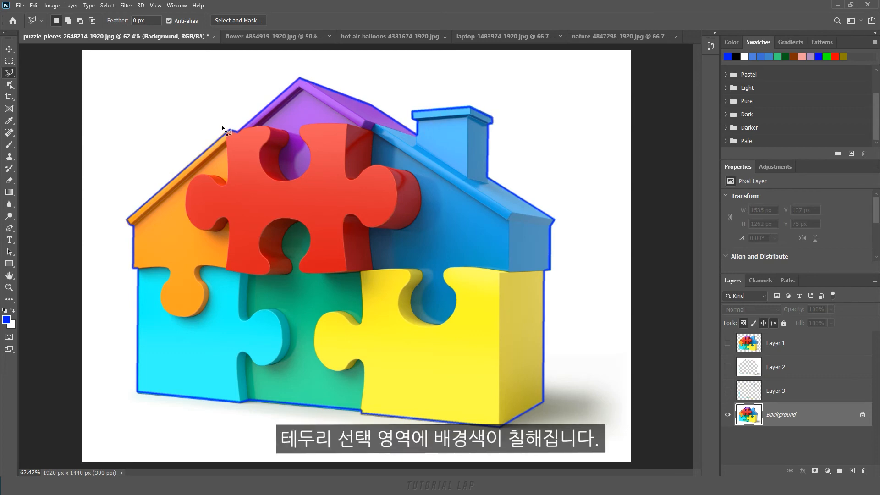
# - Show Layer 1, copy its house into the laptop document, and scale it down to fit the lower right of the laptop screen
pyautogui.press('v')
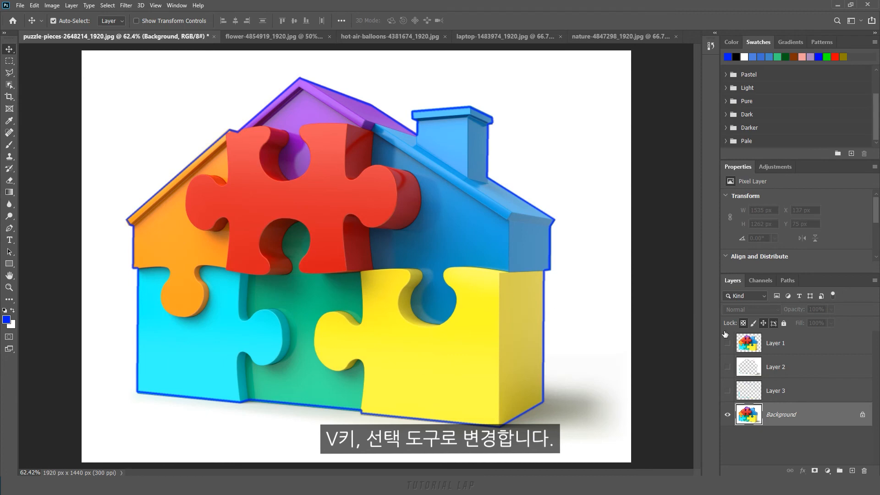
pyautogui.click(729, 345)
pyautogui.click(793, 344)
pyautogui.moveTo(480, 267); pyautogui.dragTo(383, 317)
pyautogui.hotkey('ctrl', 't')
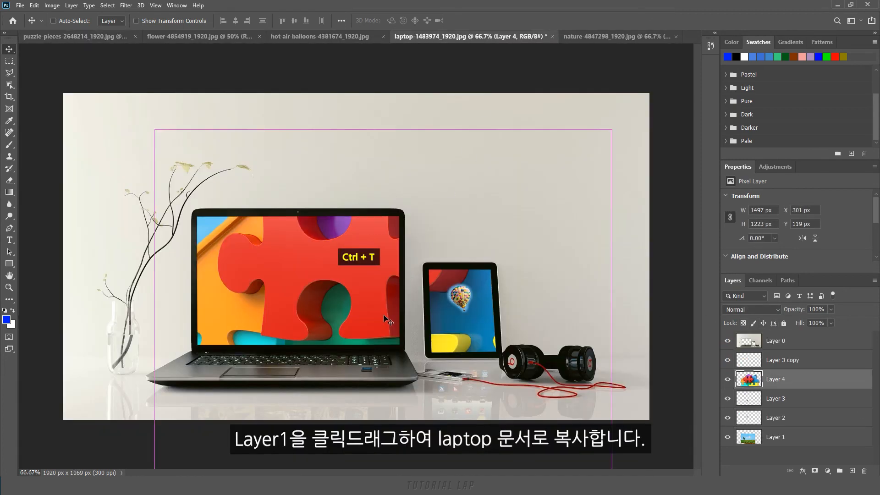
pyautogui.moveTo(155, 126); pyautogui.dragTo(314, 294)
pyautogui.press('Return')
# - Raise the house layer and balloon Layer 3 above Layer 0, and reposition the house and the balloon on the laptop screen
pyautogui.moveTo(800, 381); pyautogui.dragTo(798, 342)
pyautogui.moveTo(386, 353); pyautogui.dragTo(381, 342)
pyautogui.moveTo(803, 402); pyautogui.dragTo(802, 342)
pyautogui.moveTo(331, 306); pyautogui.dragTo(302, 286)
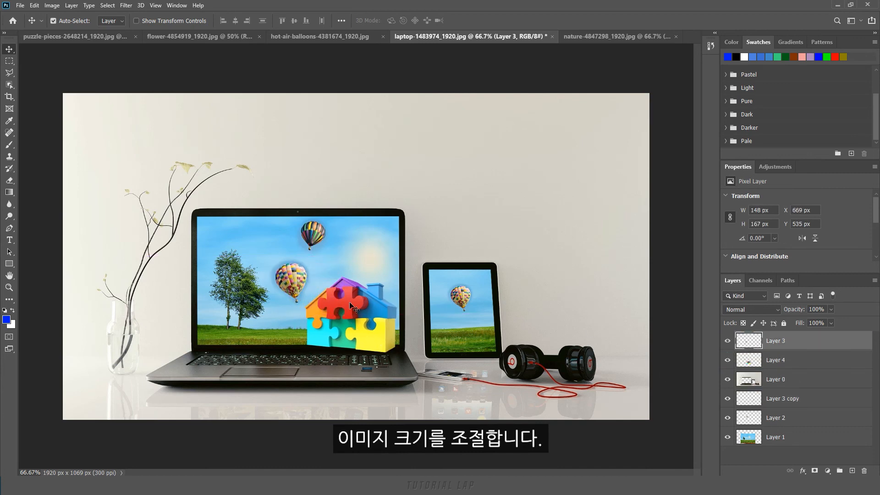
# - Switch to the flower image and activate the Magnetic Lasso tool
pyautogui.click(205, 37)
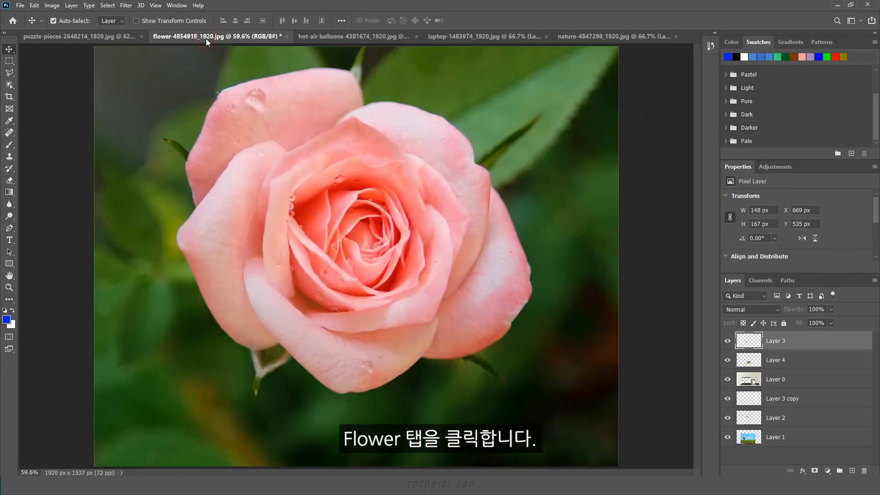
pyautogui.click(9, 72)
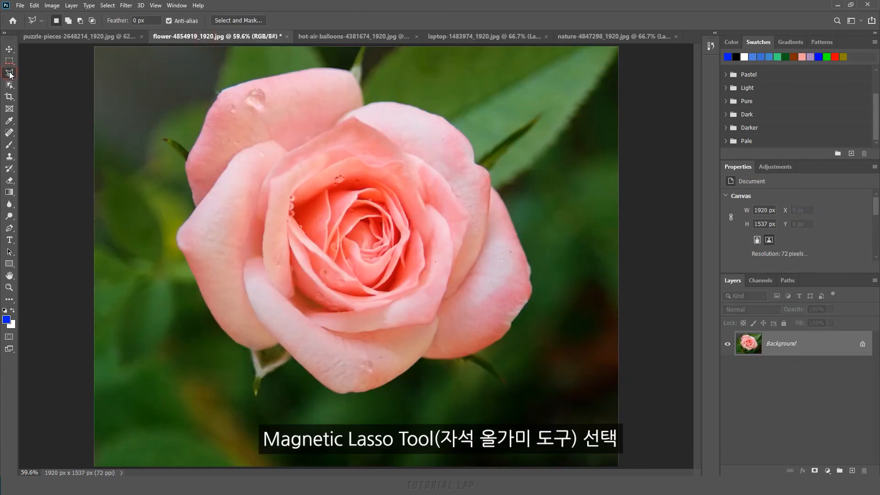
pyautogui.click(46, 89)
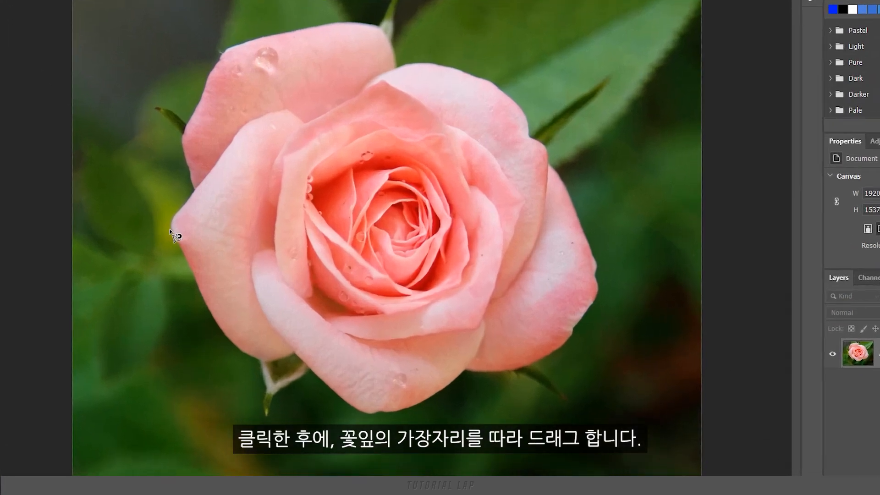
pyautogui.click(174, 234)
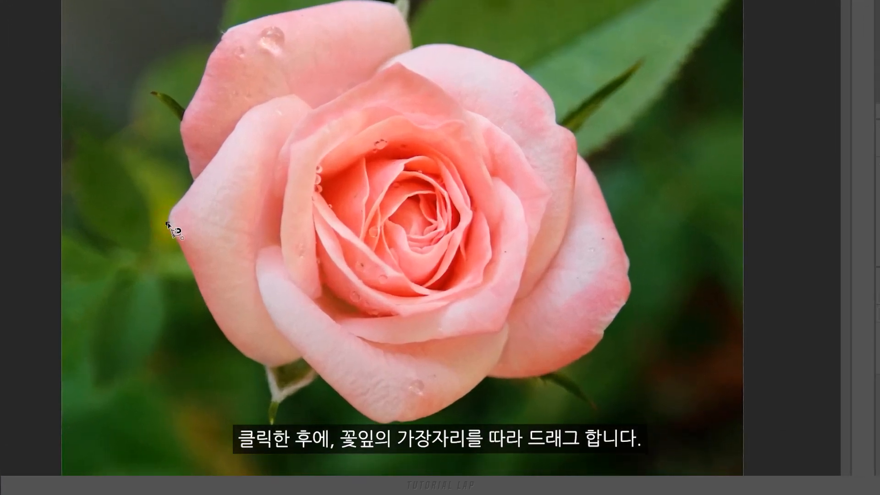
pyautogui.moveTo(167, 223); pyautogui.dragTo(230, 343)
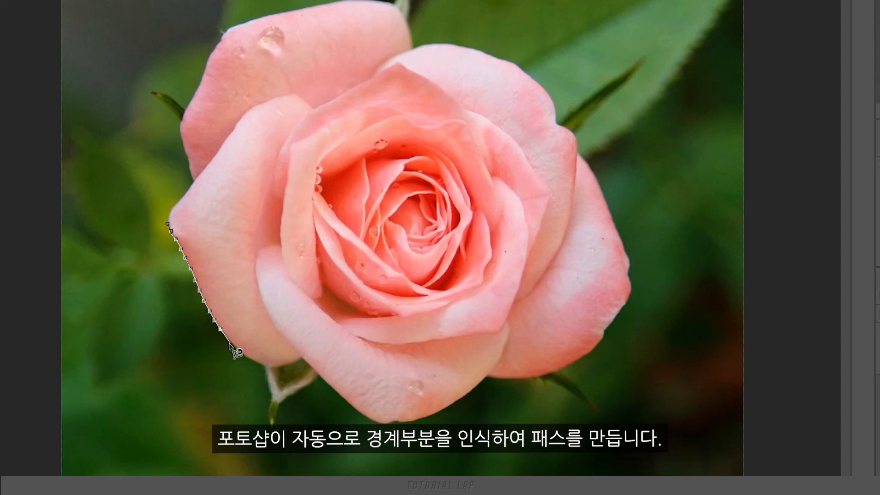
pyautogui.moveTo(230, 343)
pyautogui.mouseDown()
pyautogui.moveTo(262, 366)
pyautogui.moveTo(247, 388)
pyautogui.moveTo(219, 406)
pyautogui.moveTo(178, 414)
pyautogui.mouseUp()
pyautogui.press('BackSpace')
pyautogui.press('BackSpace')
pyautogui.press('BackSpace')
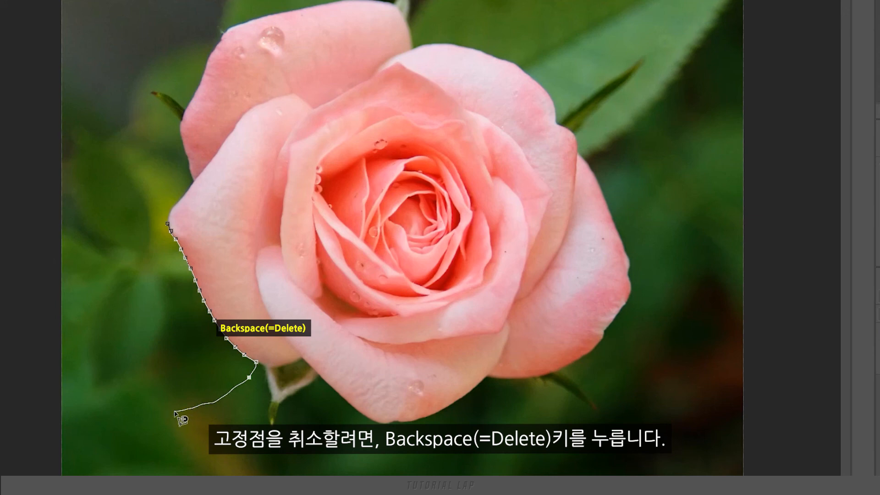
pyautogui.press('BackSpace')
pyautogui.press('BackSpace')
pyautogui.press('BackSpace')
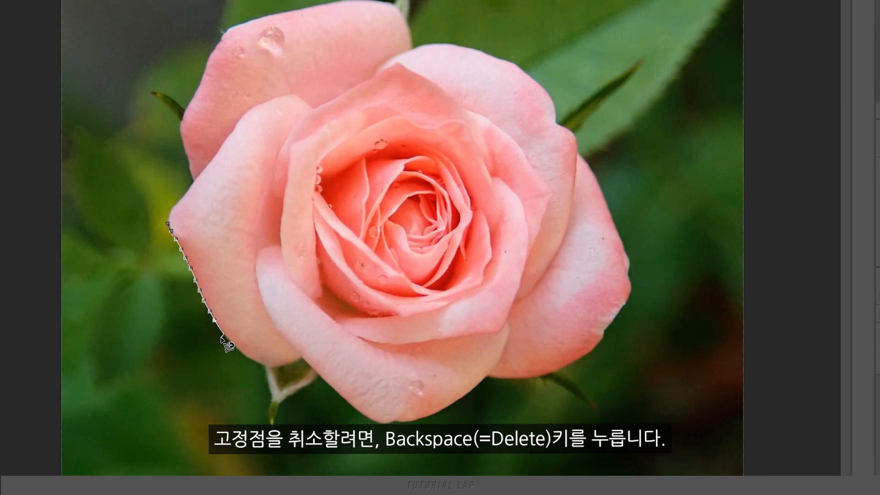
pyautogui.press('Escape')
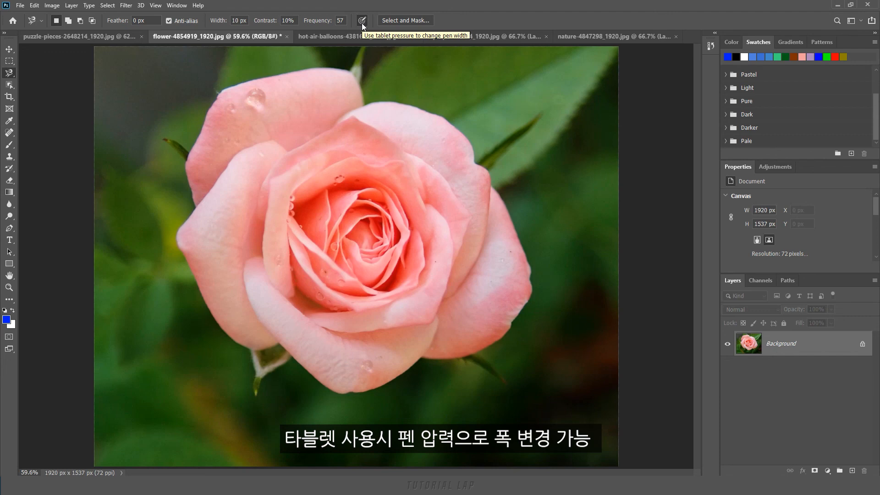
# - Trace the whole rose along its petal edges with the Magnetic Lasso and copy the selection to a new layer
pyautogui.click(176, 237)
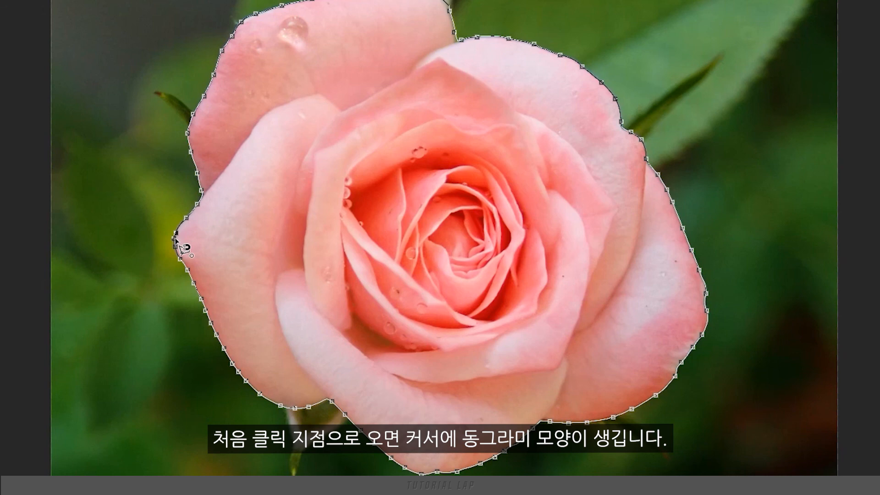
pyautogui.click(176, 236)
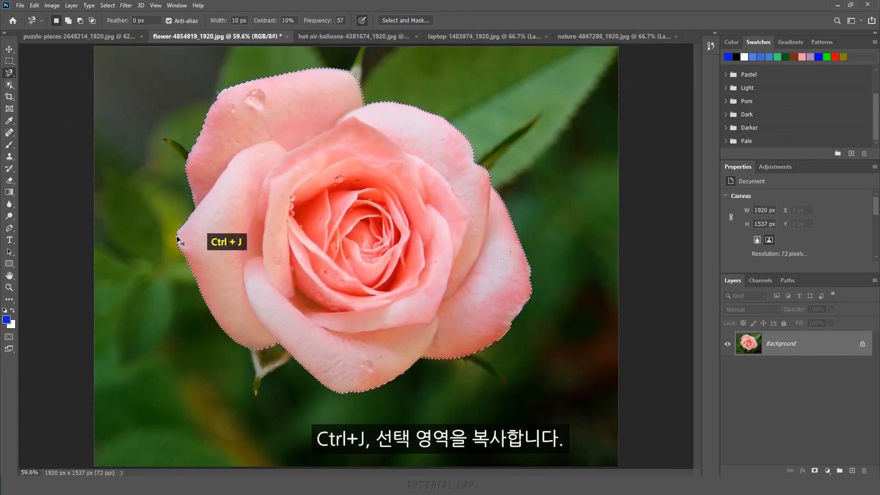
pyautogui.hotkey('ctrl', 'j')
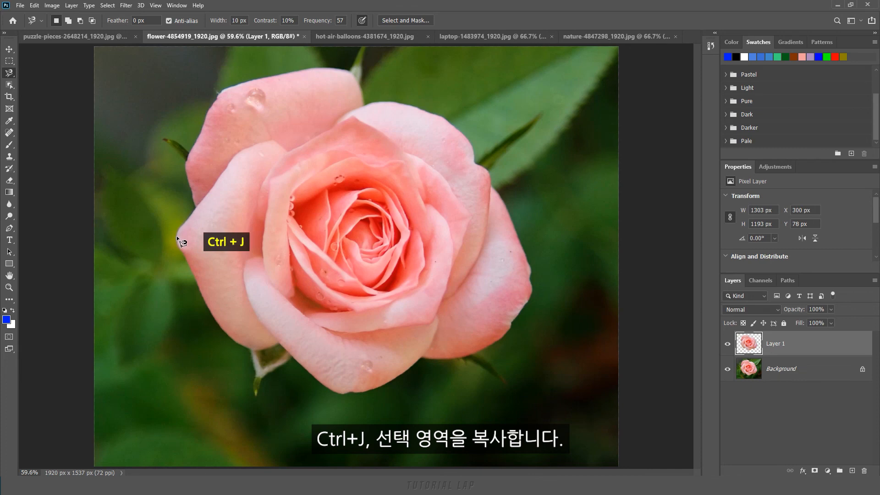
# - Copy the cut-out rose into the laptop document, scale it to about 13%, and place it on the branch beside the laptop
pyautogui.press('v')
pyautogui.moveTo(394, 211); pyautogui.dragTo(376, 226)
pyautogui.hotkey('ctrl', 't')
pyautogui.moveTo(171, 399); pyautogui.dragTo(438, 153)
pyautogui.moveTo(498, 124); pyautogui.dragTo(188, 243)
pyautogui.moveTo(129, 274); pyautogui.dragTo(195, 225)
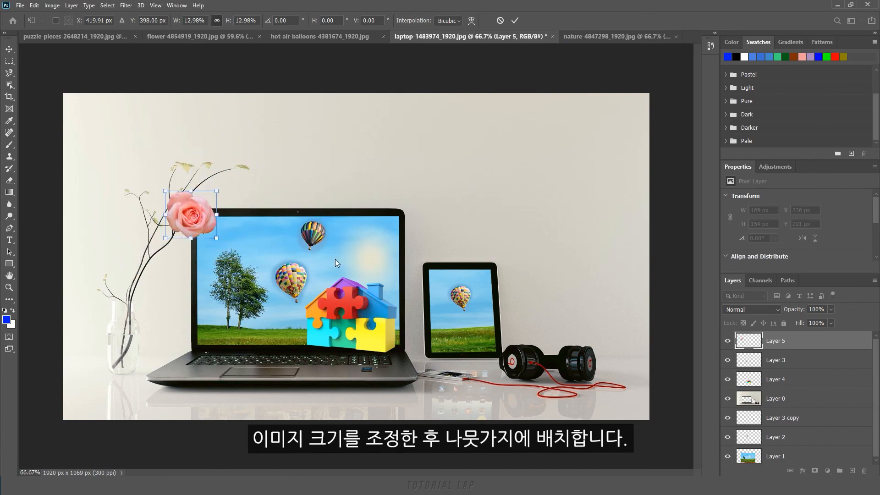
pyautogui.click(514, 21)
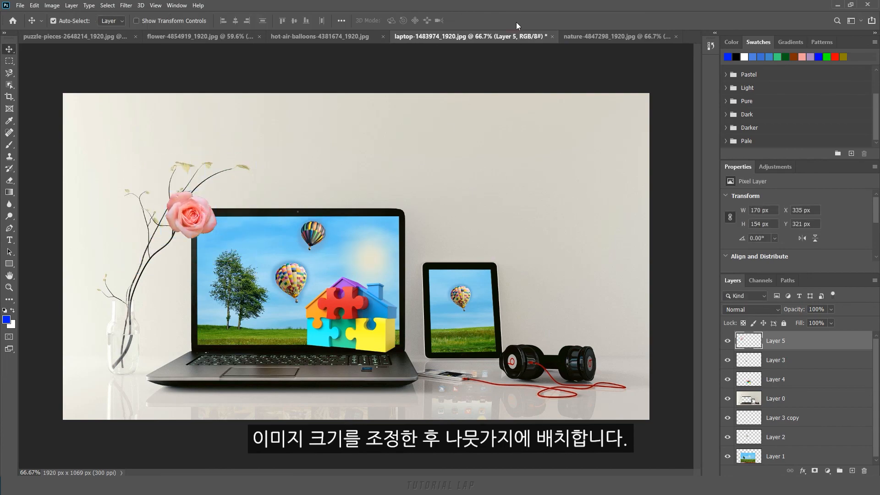